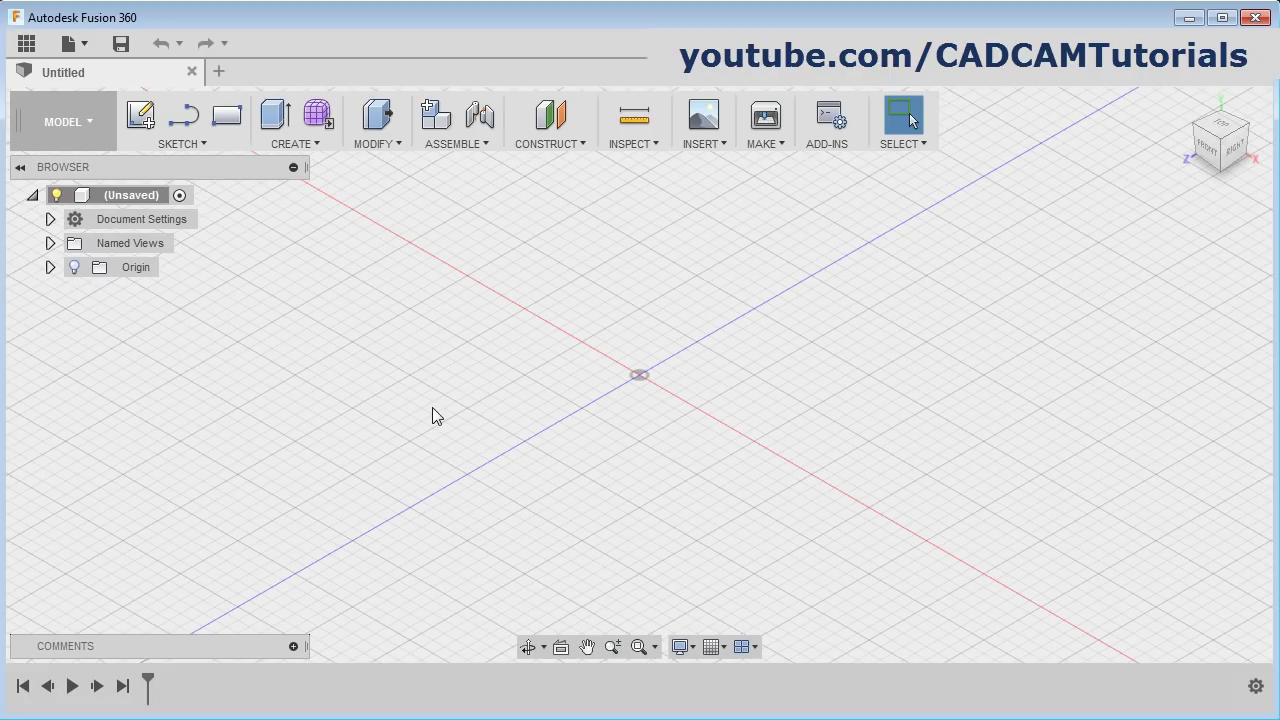
Review the Unit Type options in Document Settings and cancel, keeping Millimeter as the units
click(50, 219)
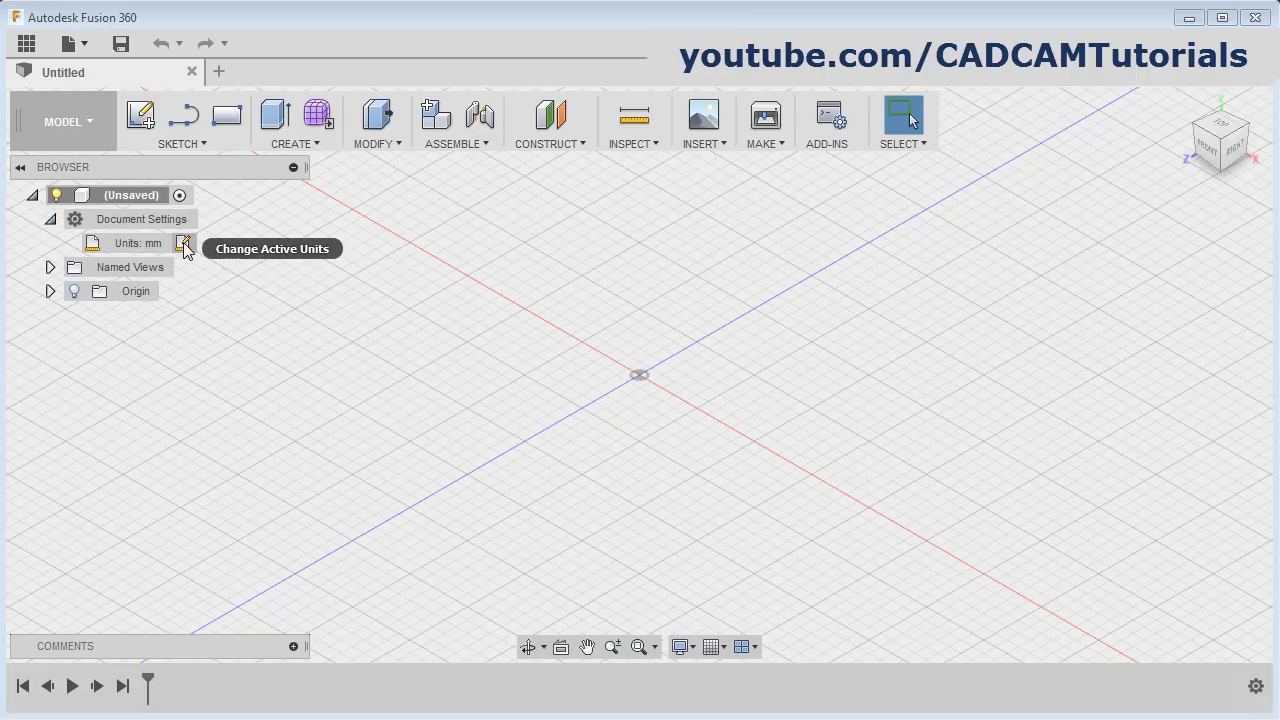
click(183, 245)
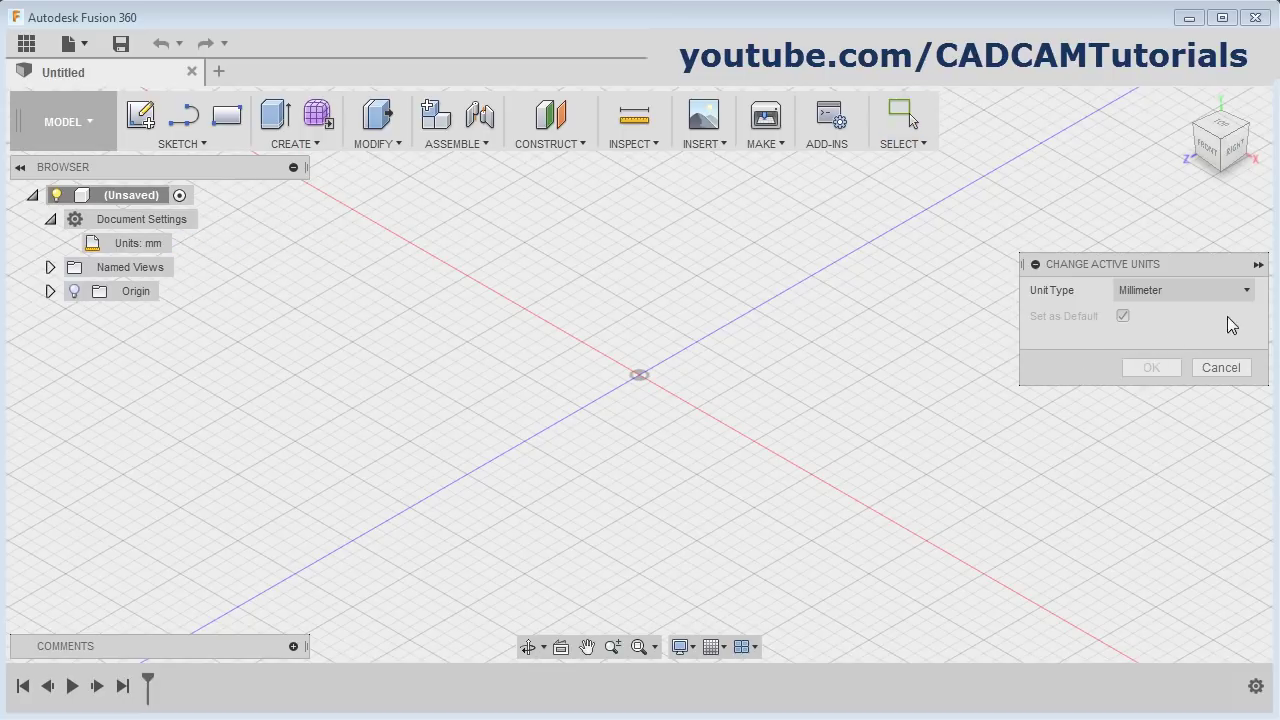
click(1246, 292)
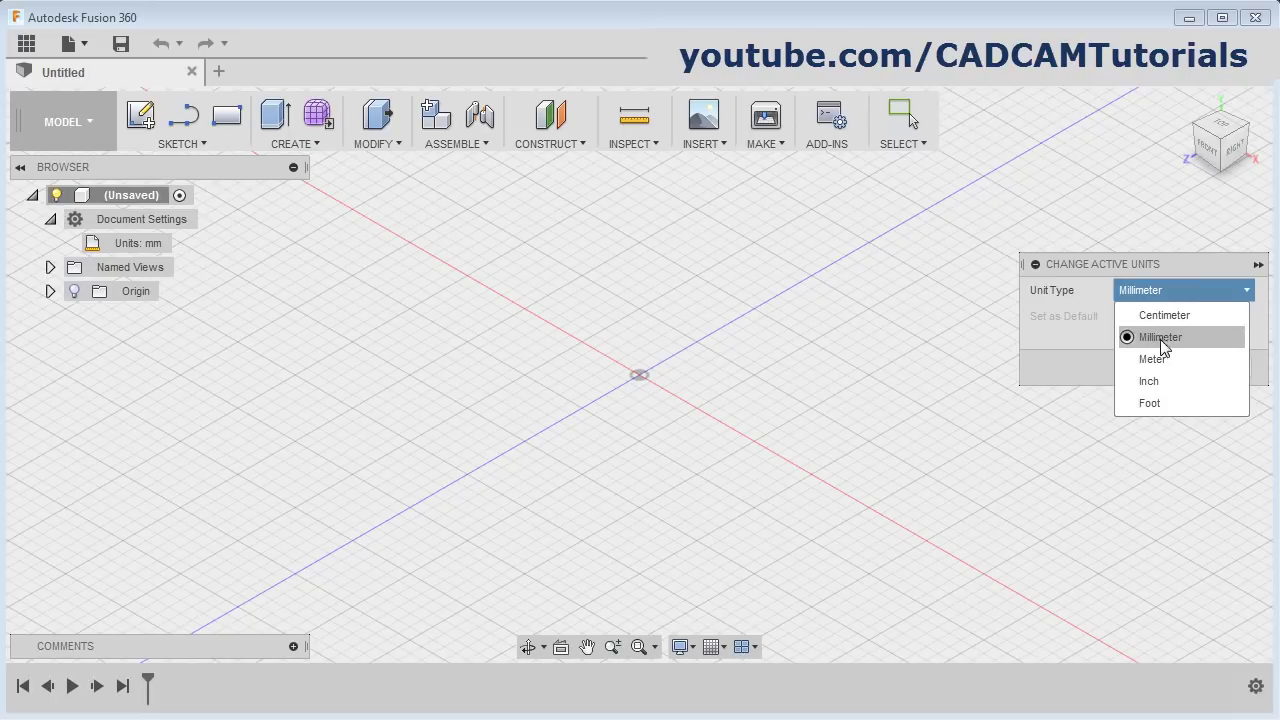
click(1071, 363)
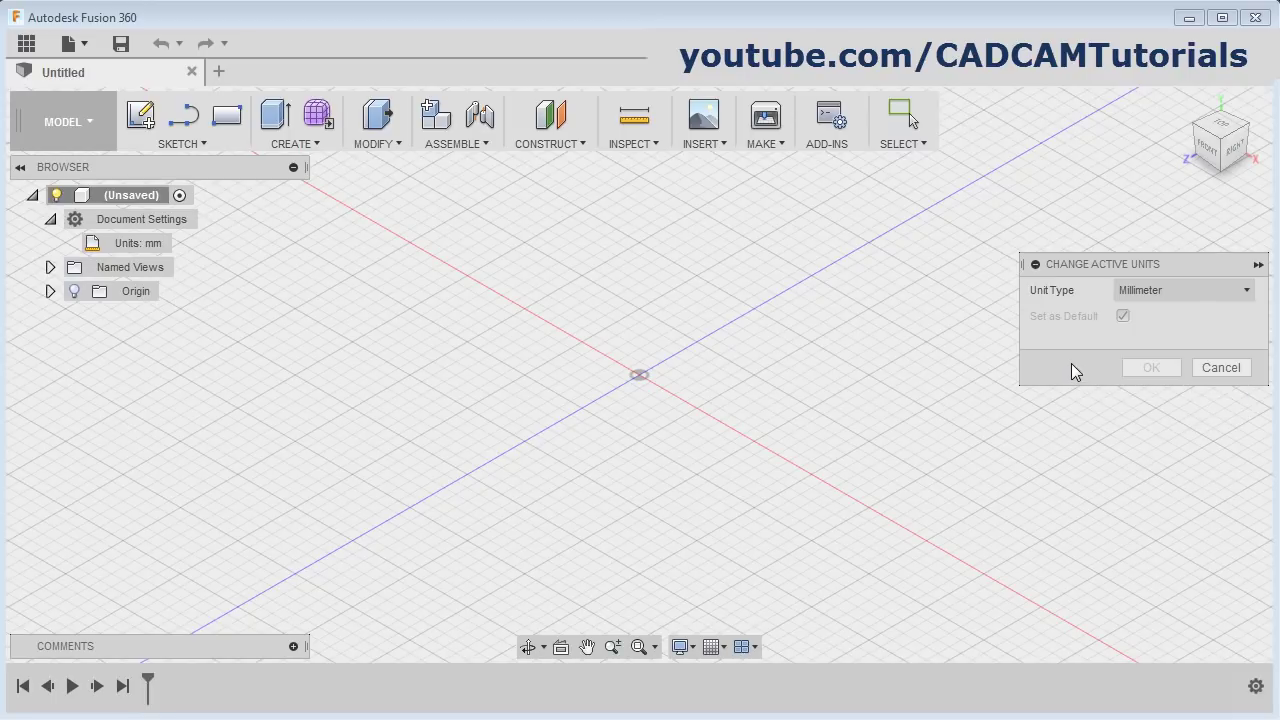
click(1221, 368)
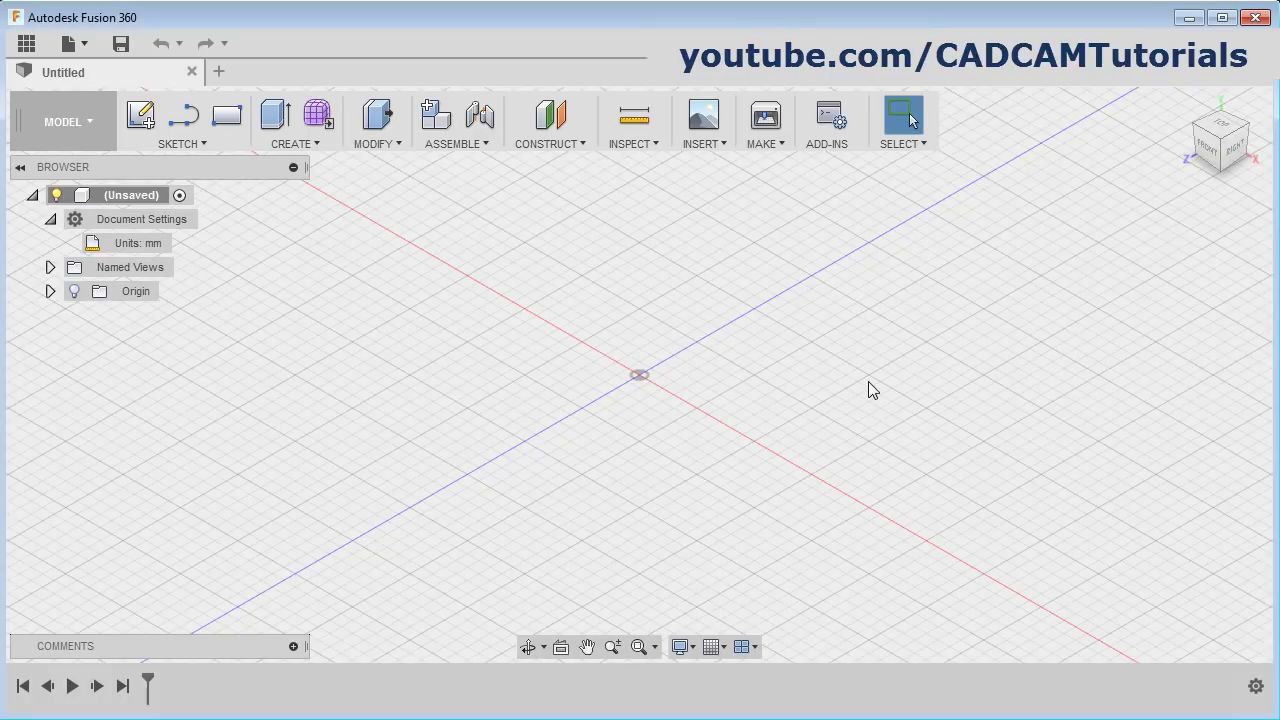
Create a new sketch on the XY origin plane and pan the view to reposition the origin
click(137, 120)
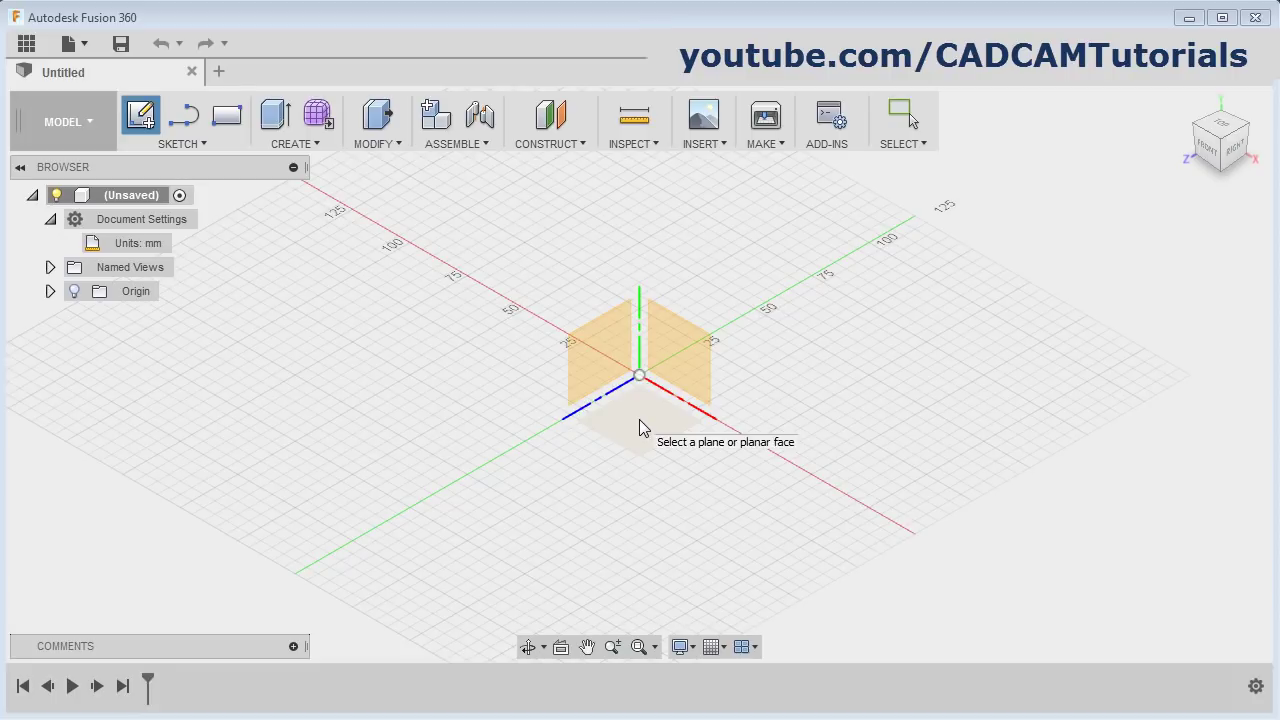
click(640, 421)
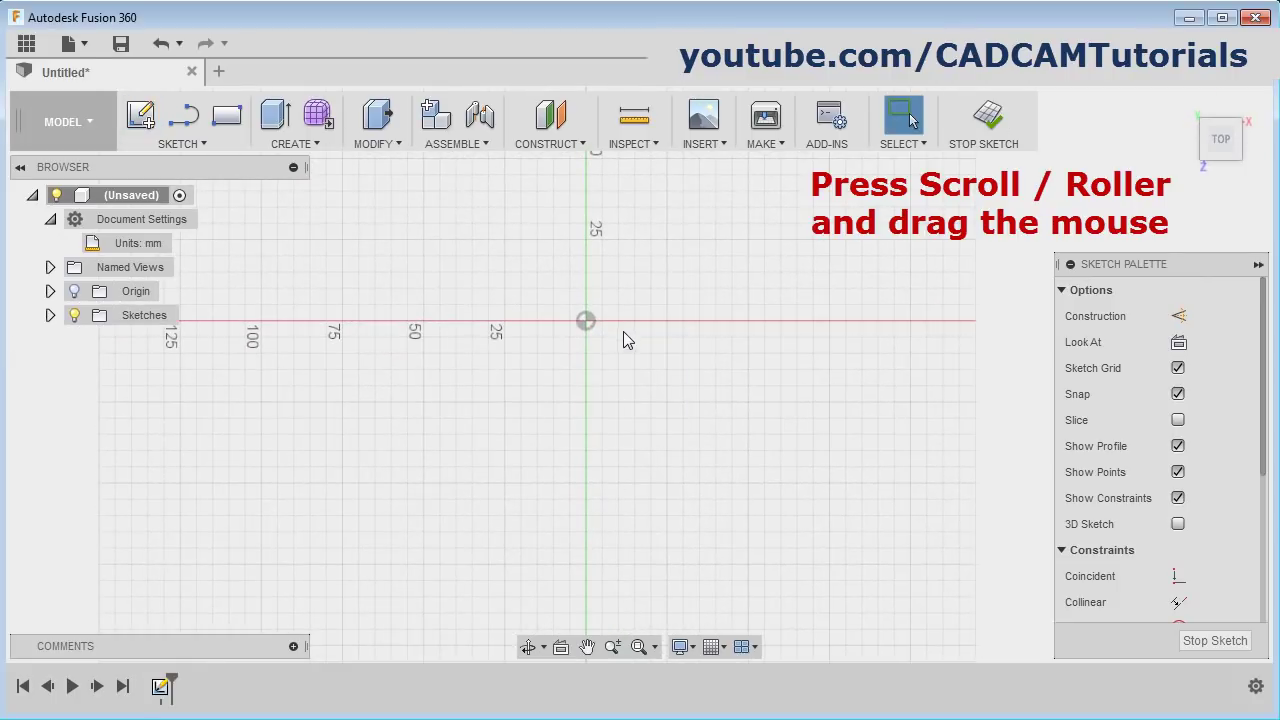
mouse_move(687, 289)
middle_down()
mouse_move(597, 397)
mouse_move(520, 437)
mouse_move(433, 454)
middle_up()
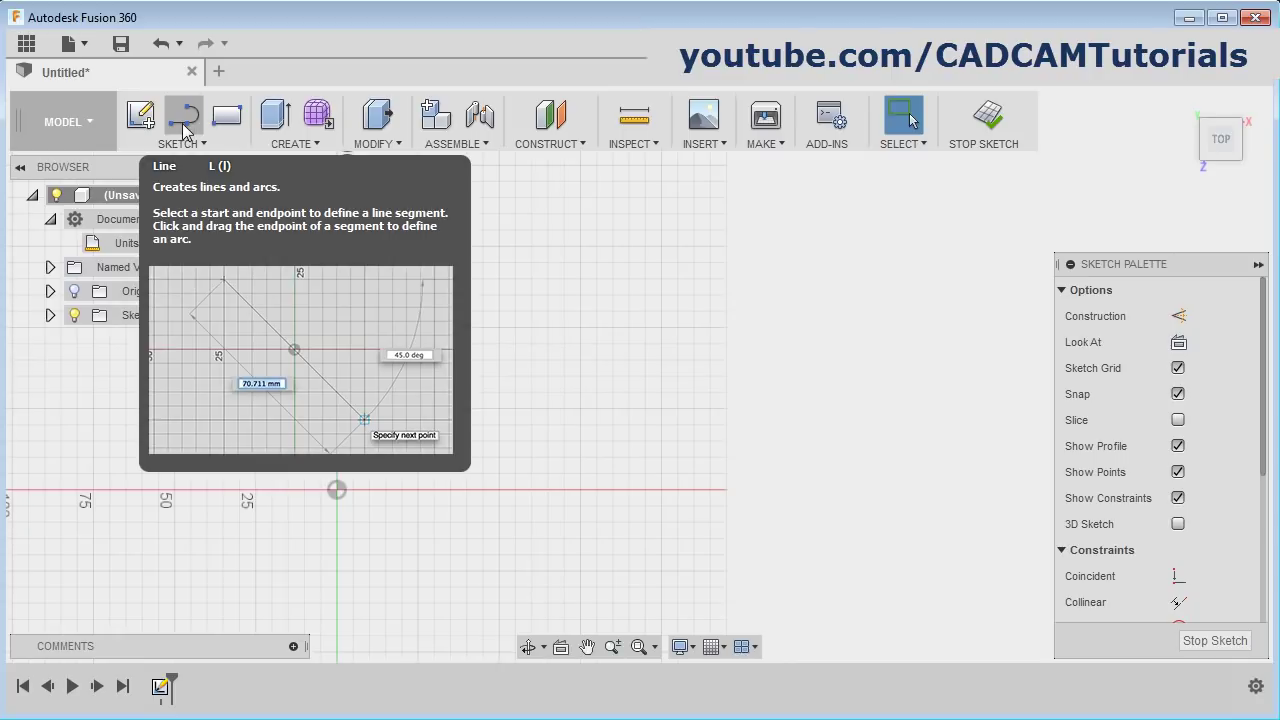
Draw a 75 mm horizontal line from the origin, then a 70 mm line at 120°
click(184, 126)
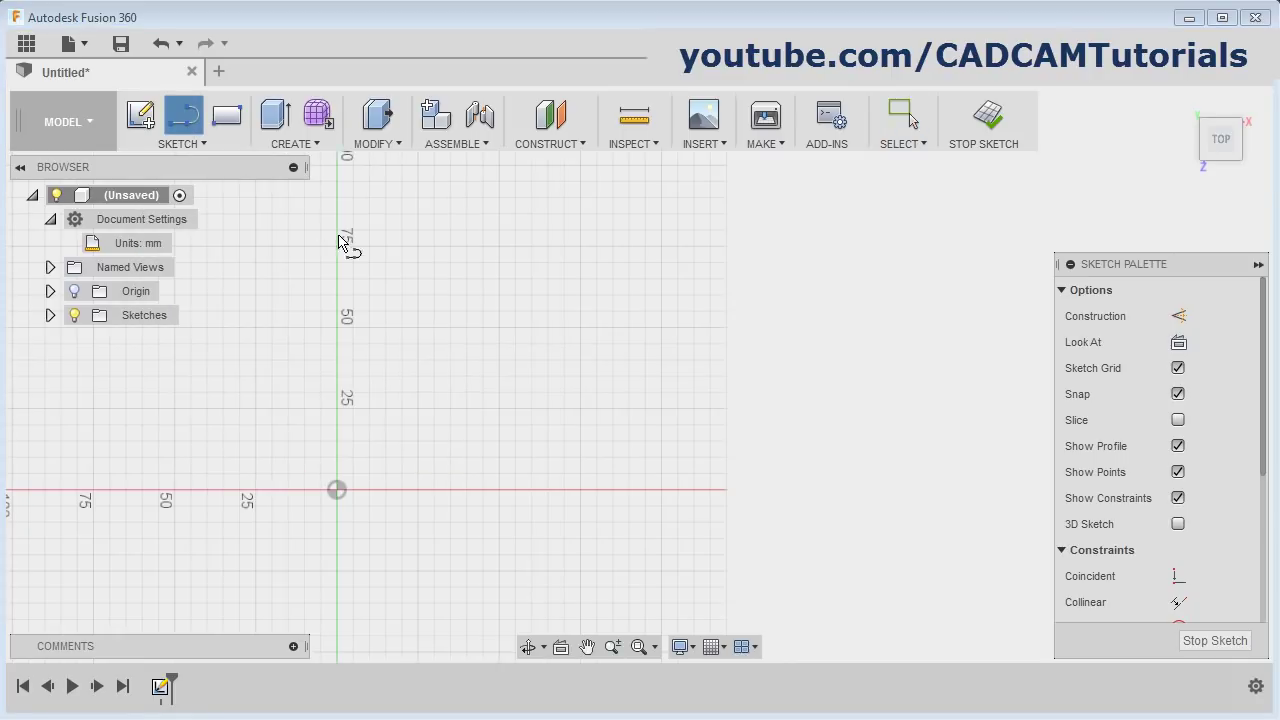
click(336, 491)
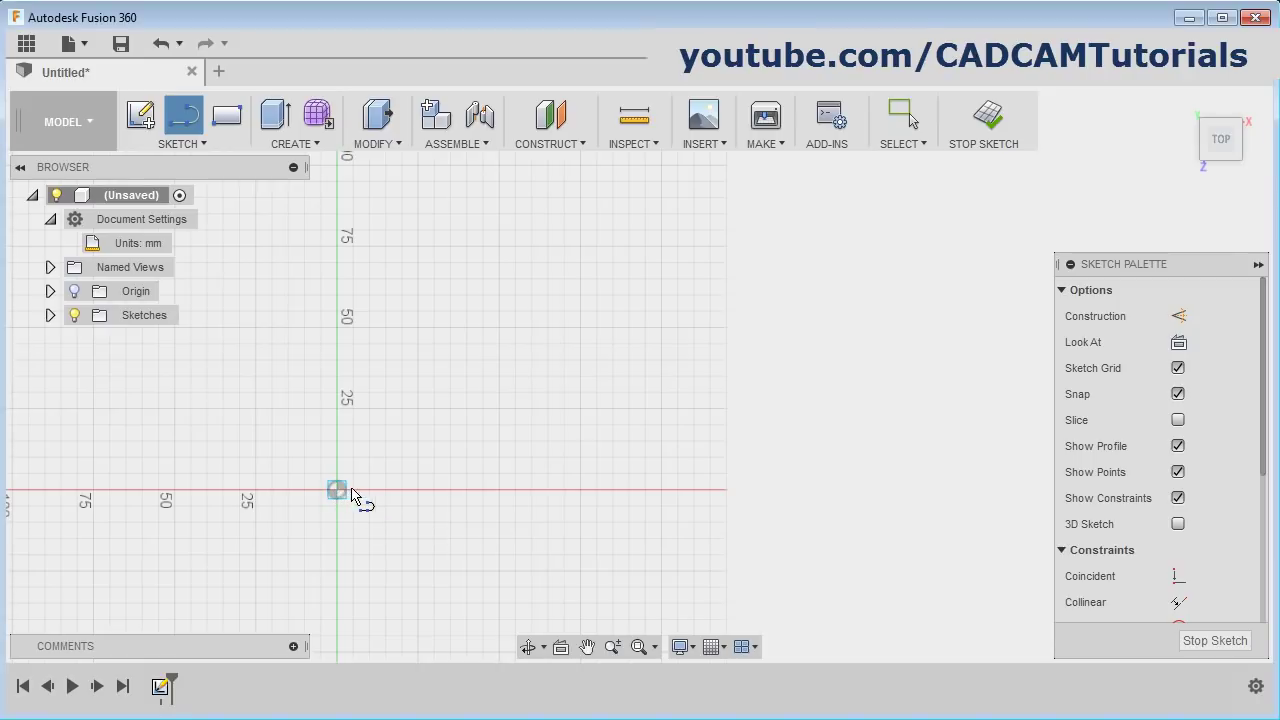
click(580, 491)
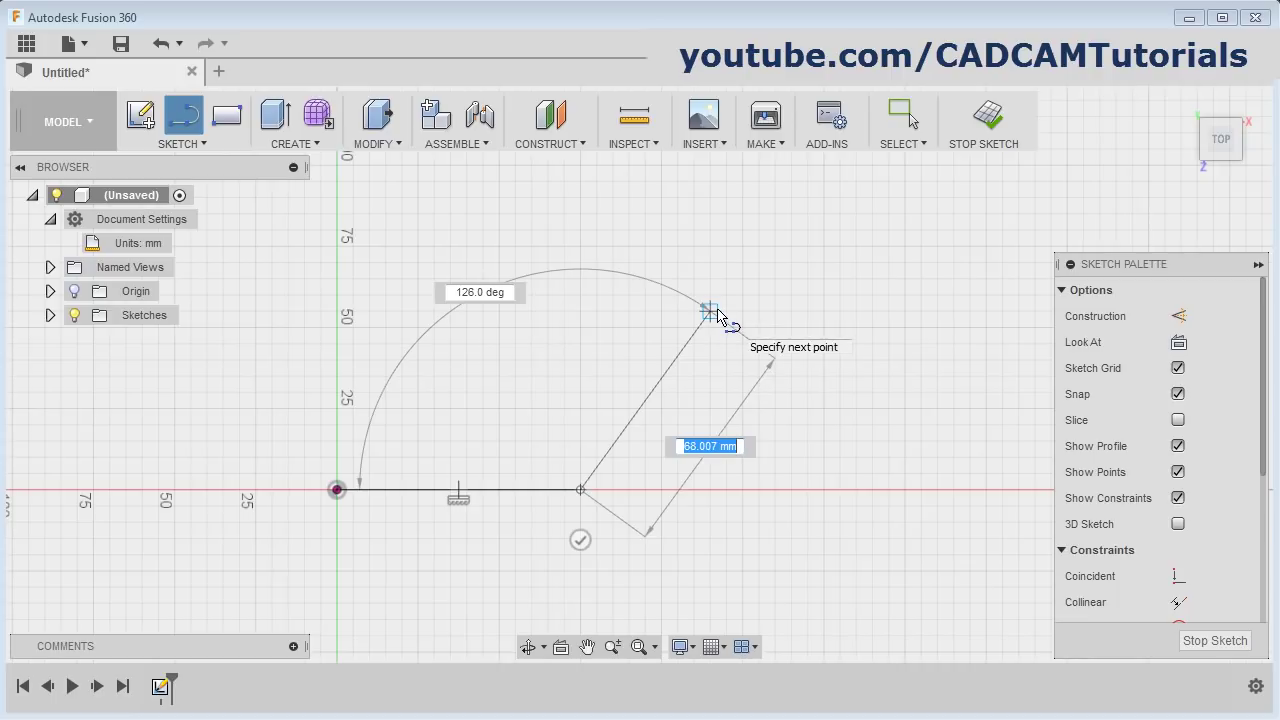
text(70)
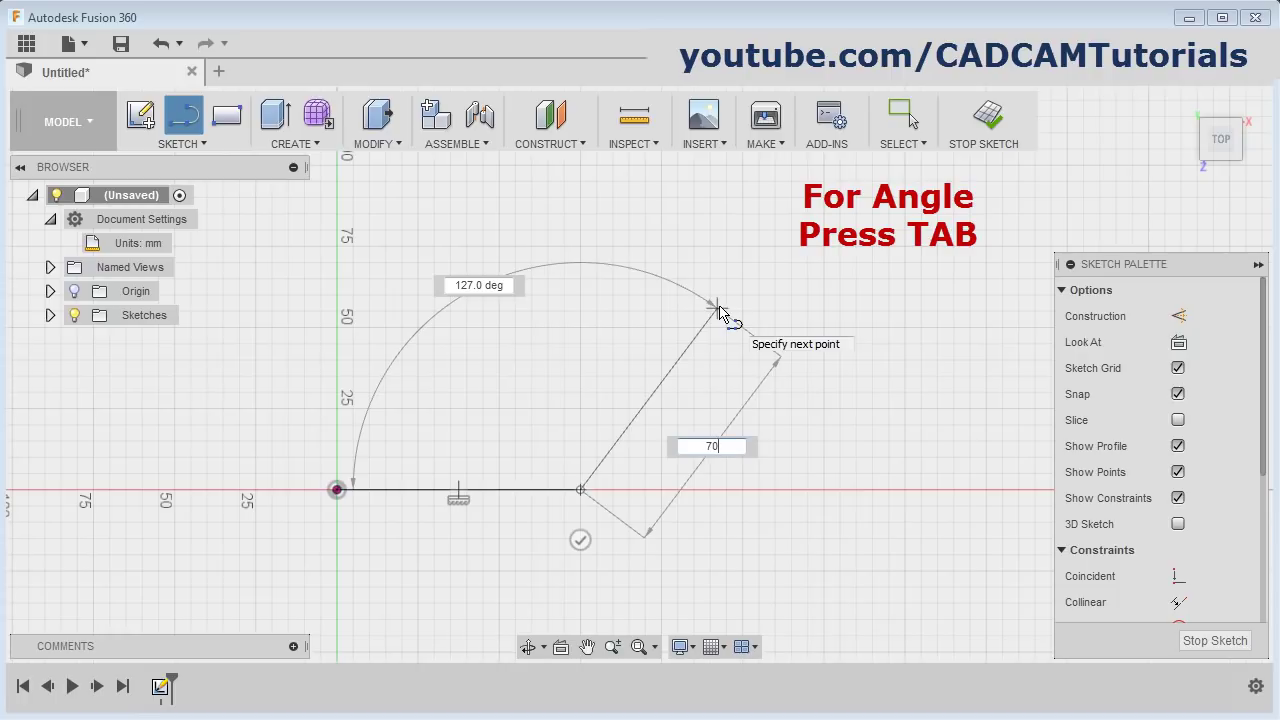
key(Tab)
text(12)
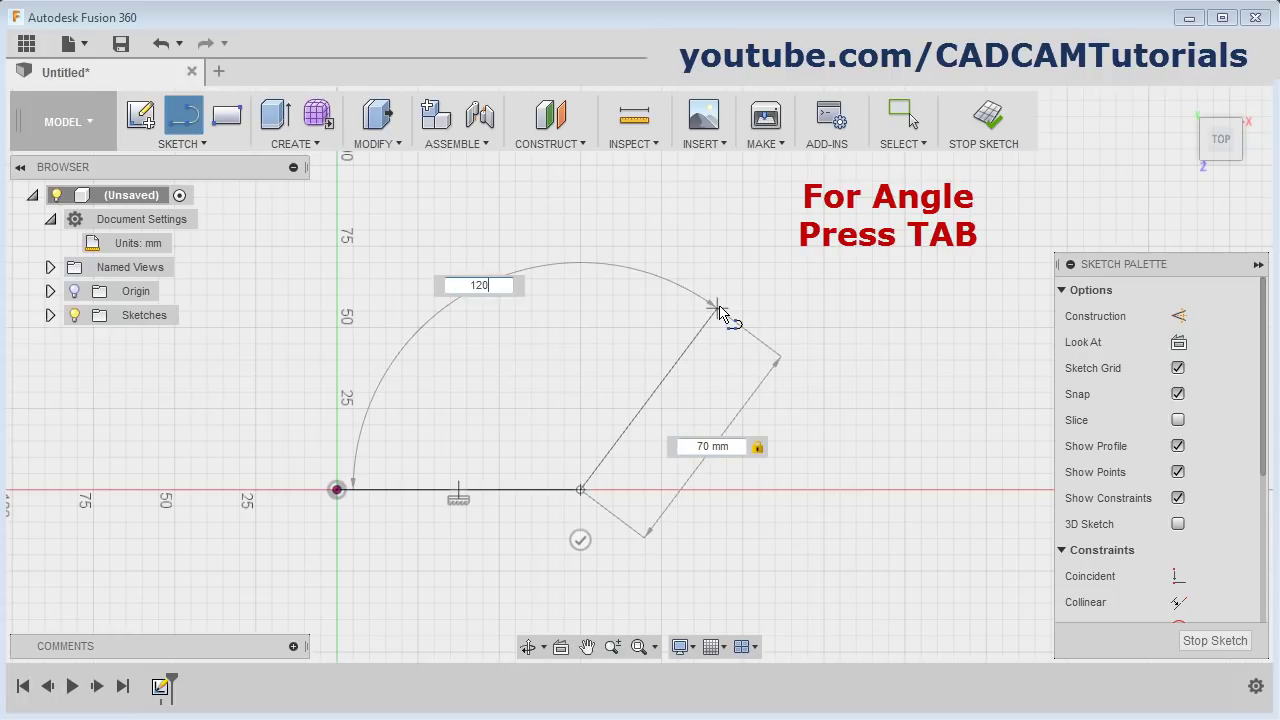
text(0)
key(Tab)
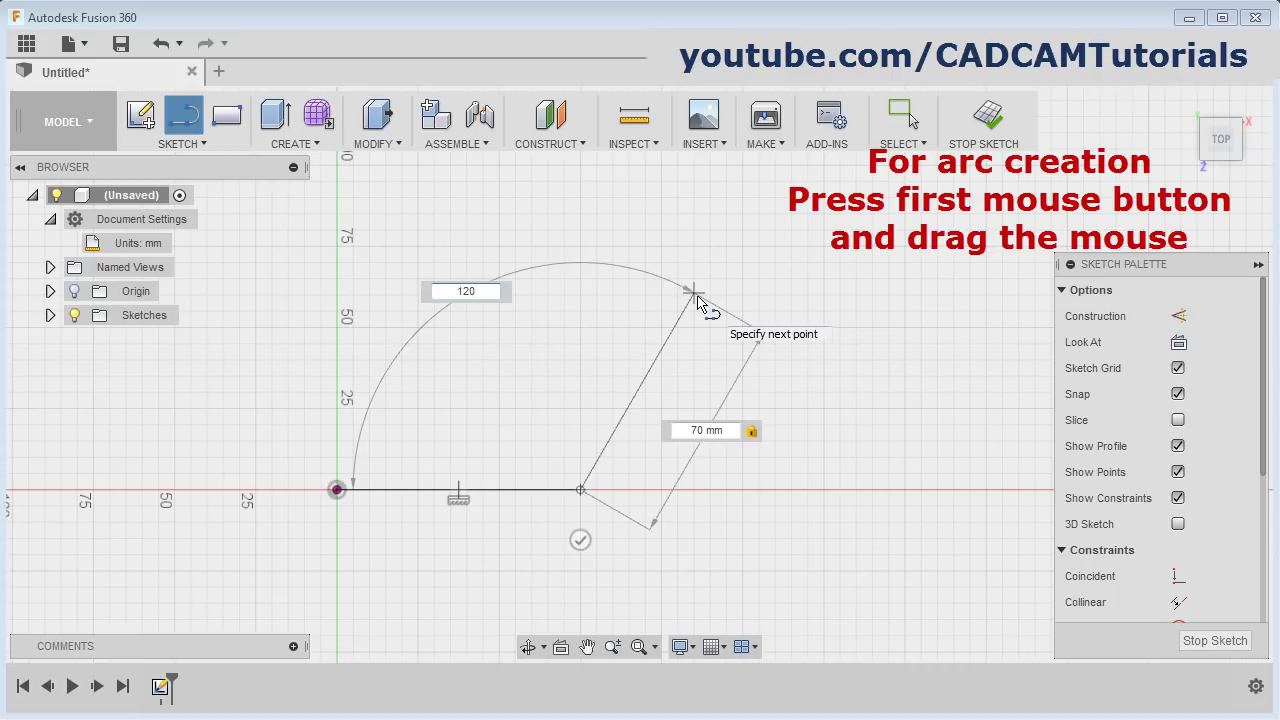
click(694, 293)
Add a tangent arc, a parallel line back down, and a horizontal line closing at the origin
drag(694, 293, 581, 227)
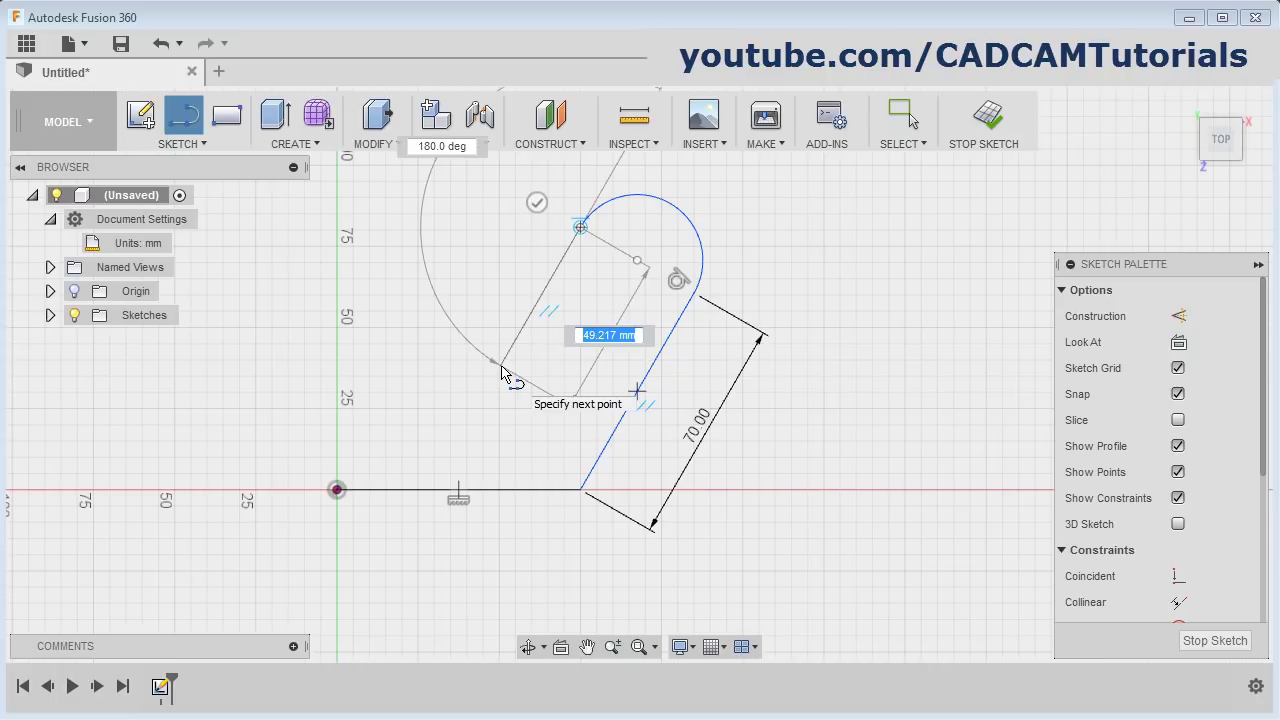
double_click(497, 373)
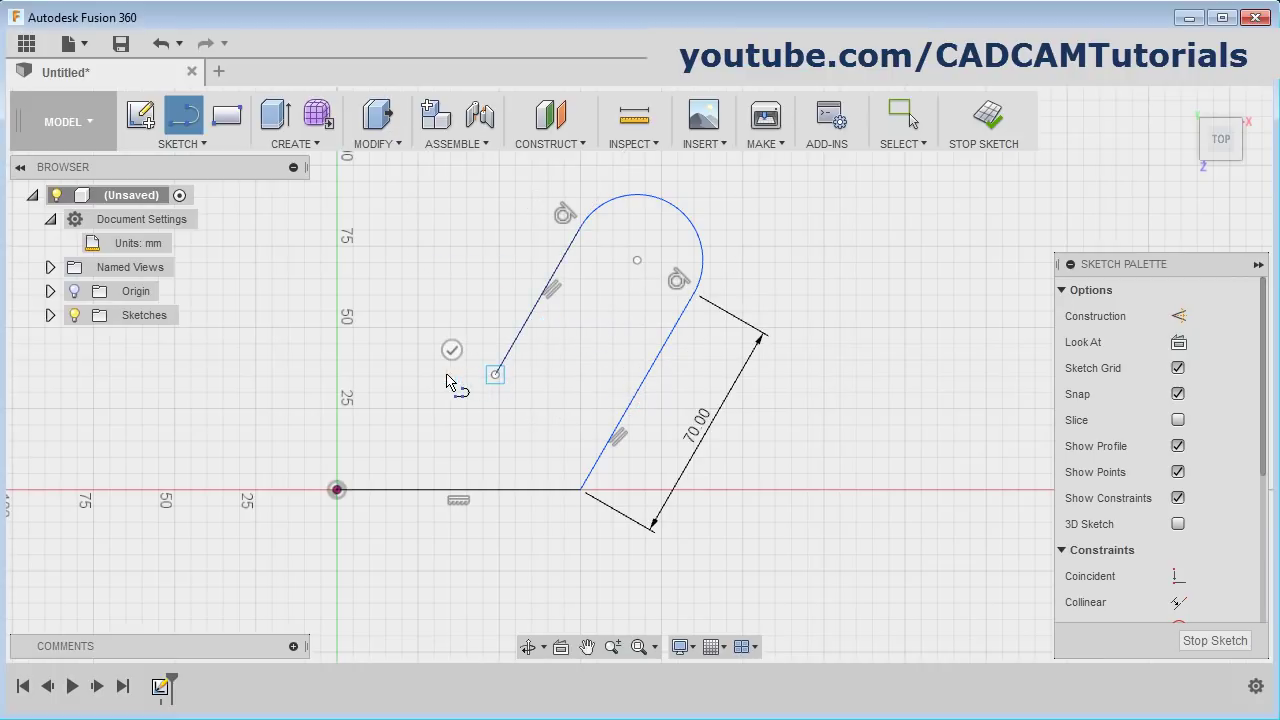
click(495, 374)
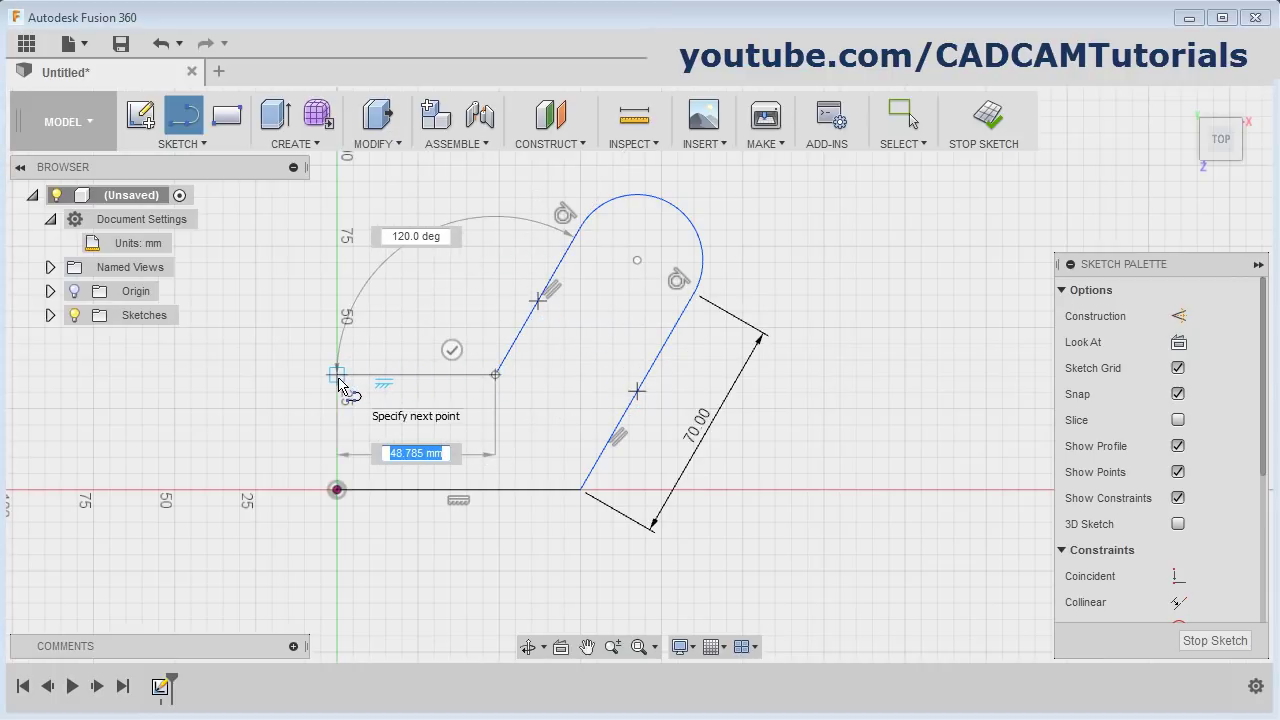
click(338, 376)
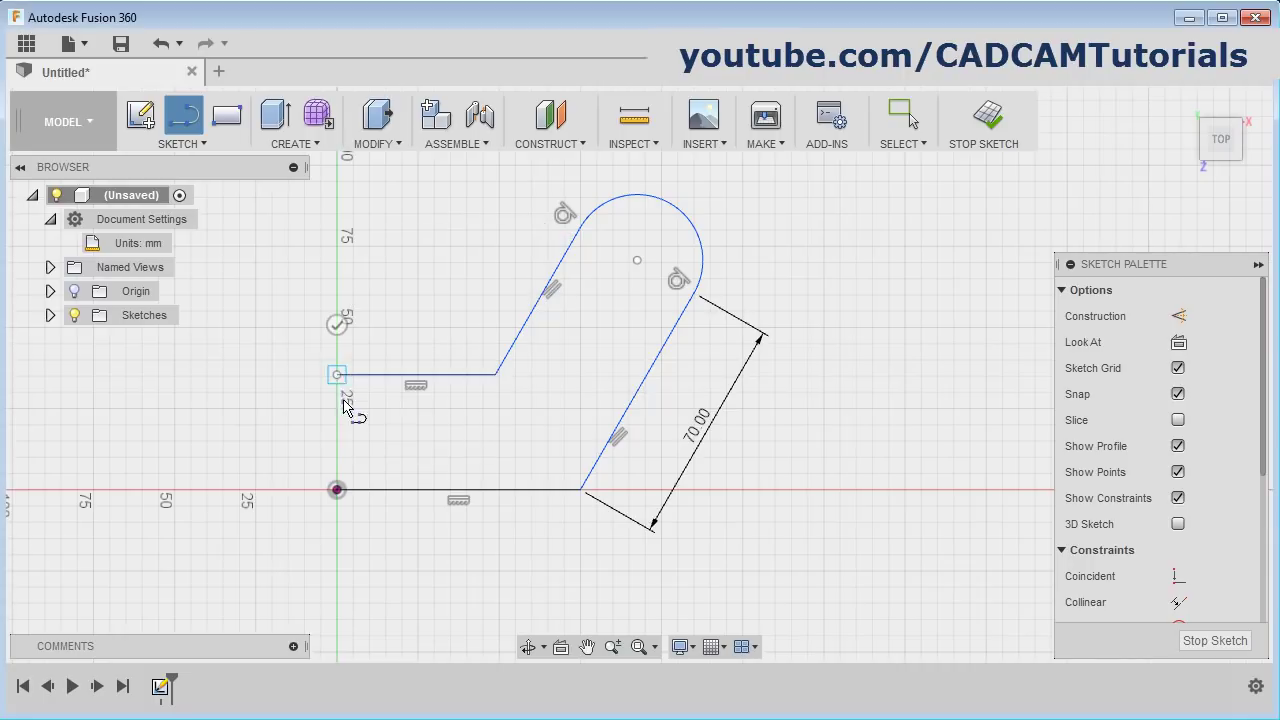
click(338, 490)
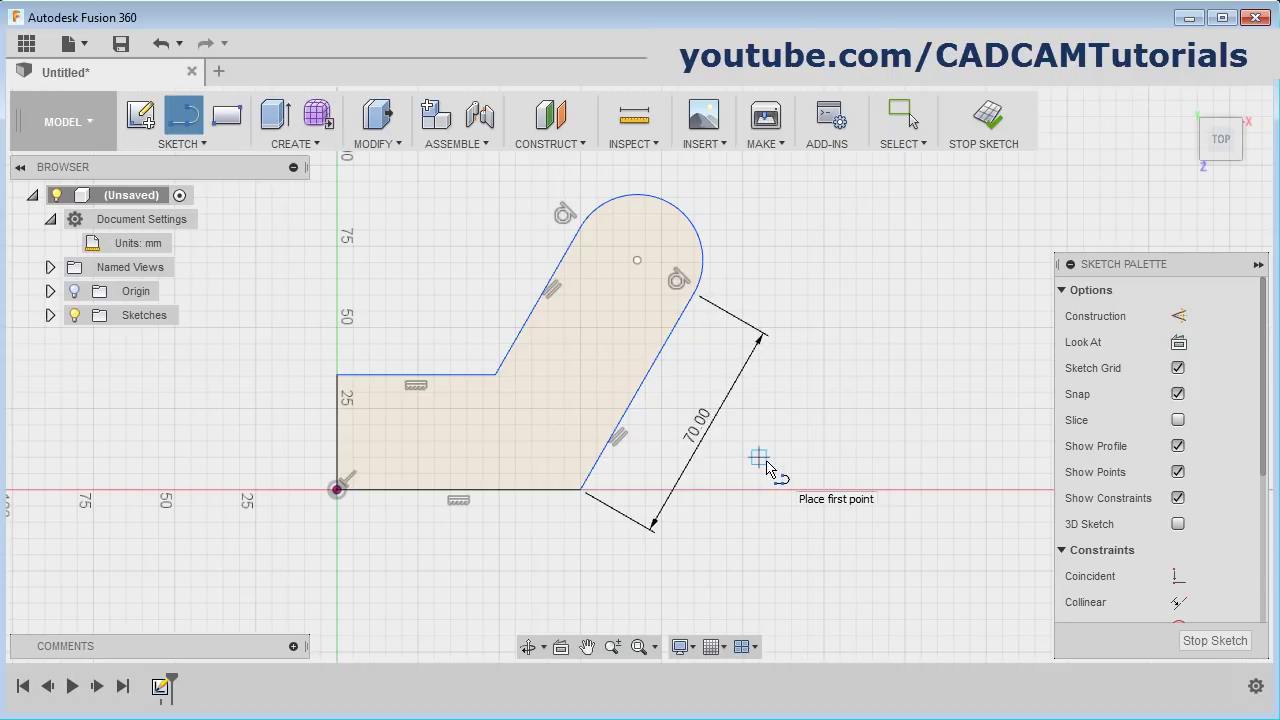
Dimension the profile's bottom line to 80 mm with Sketch Dimension
key(Escape)
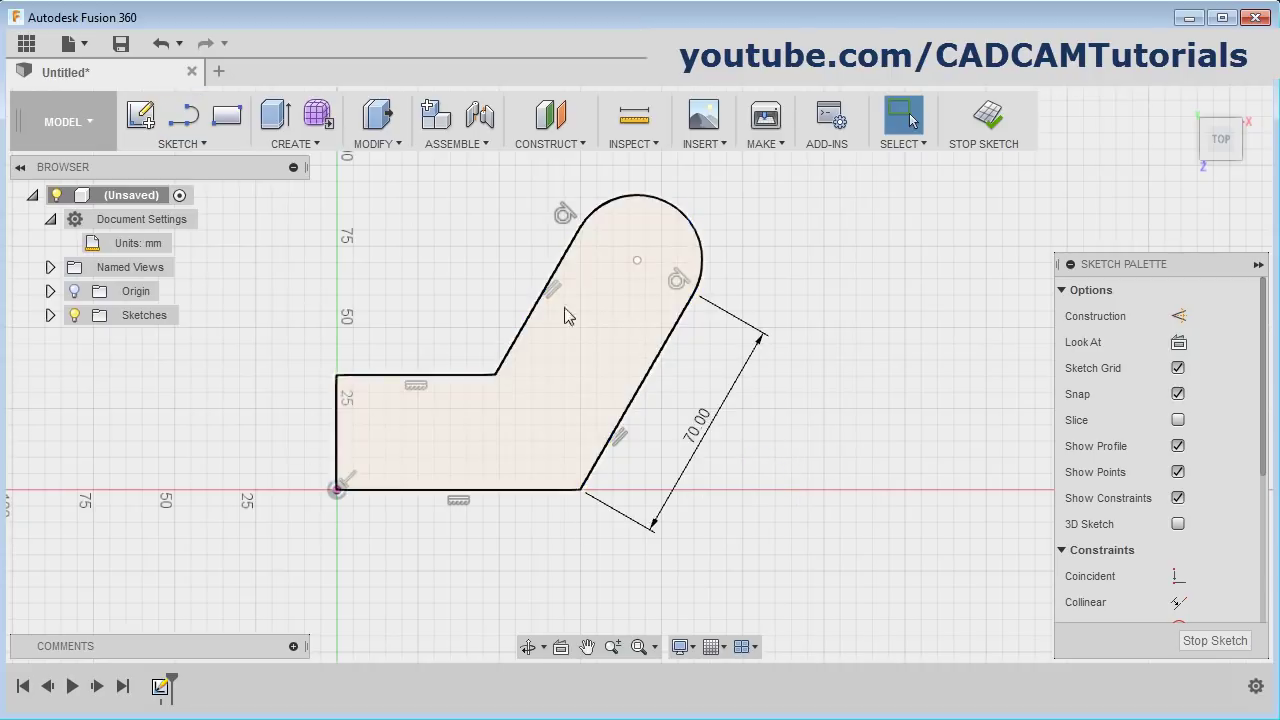
click(198, 146)
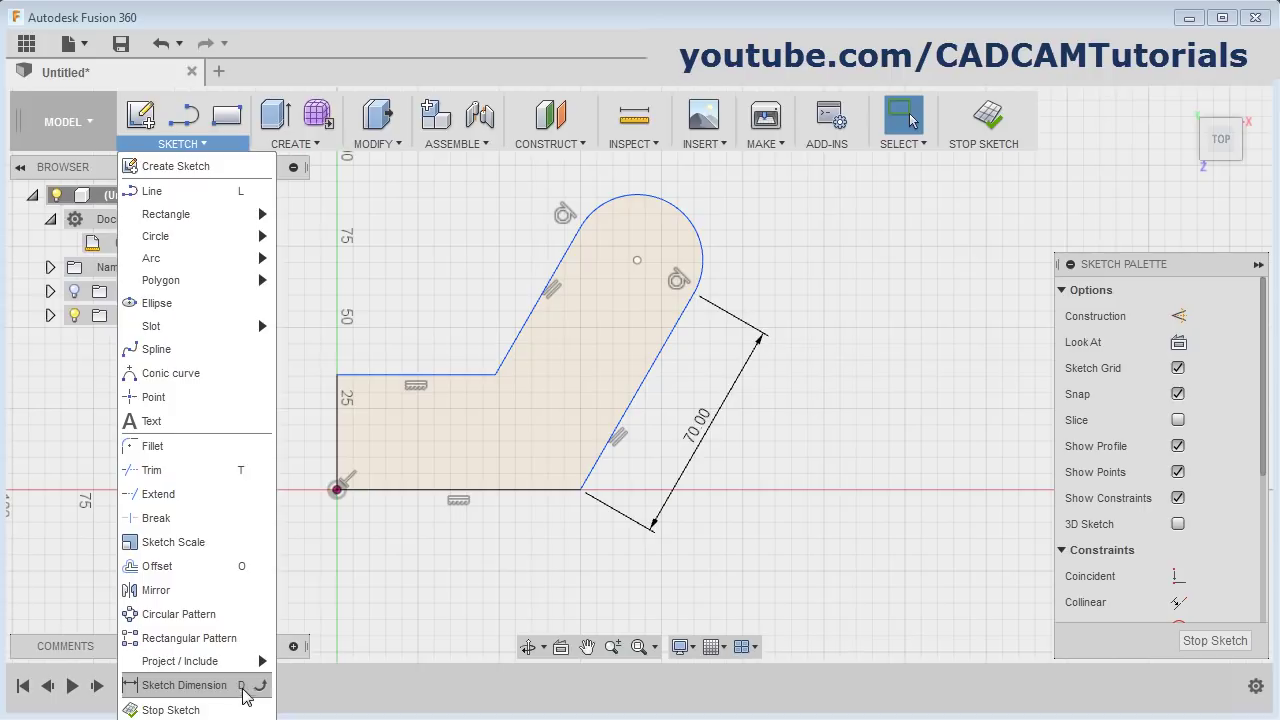
click(185, 695)
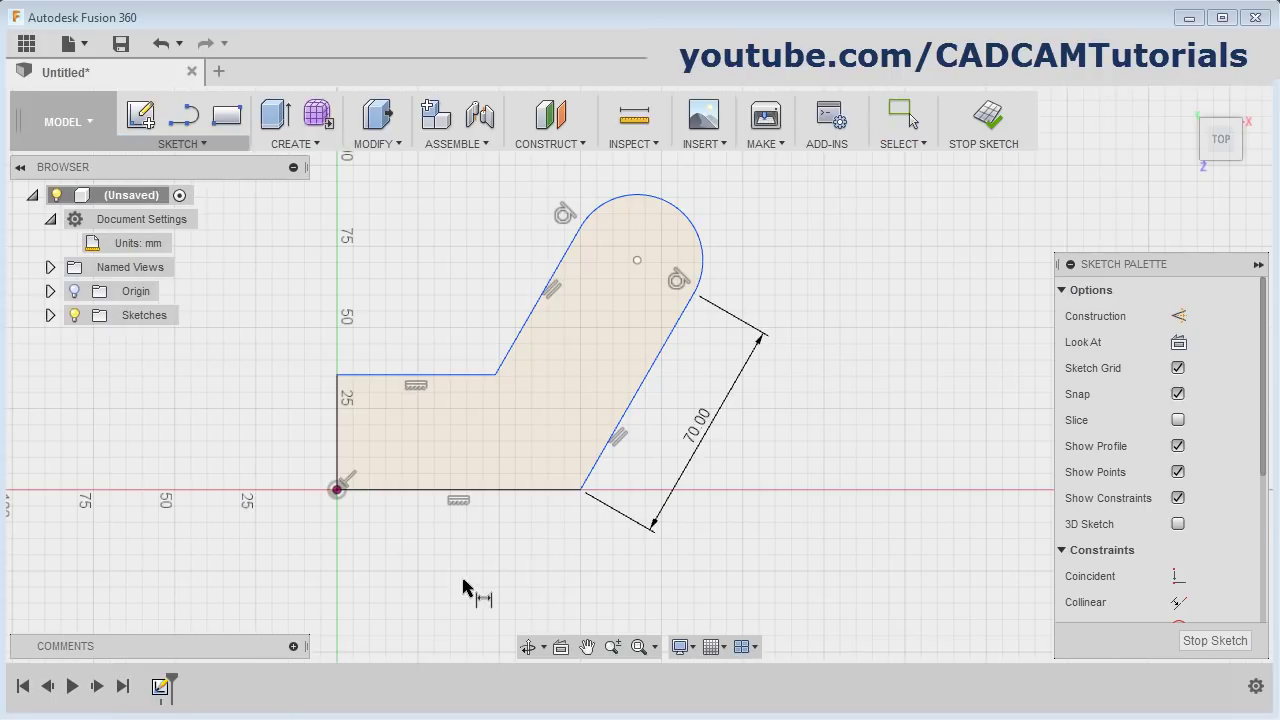
click(414, 491)
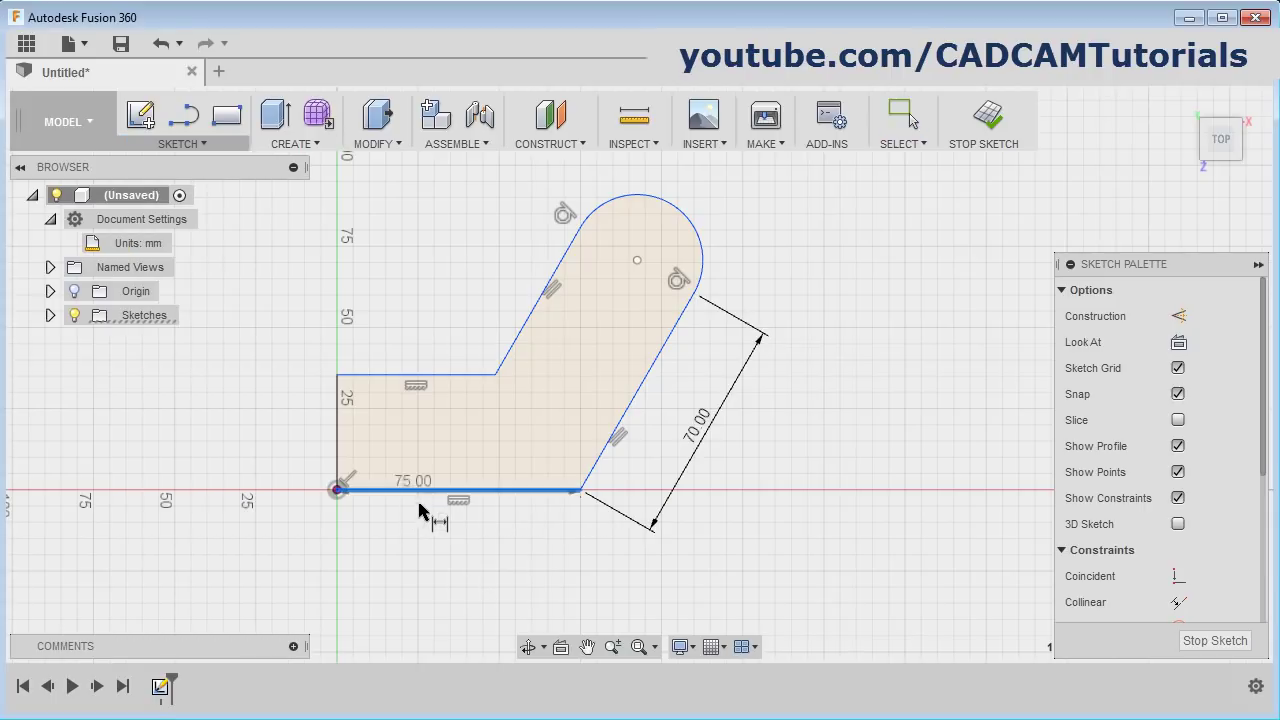
click(462, 549)
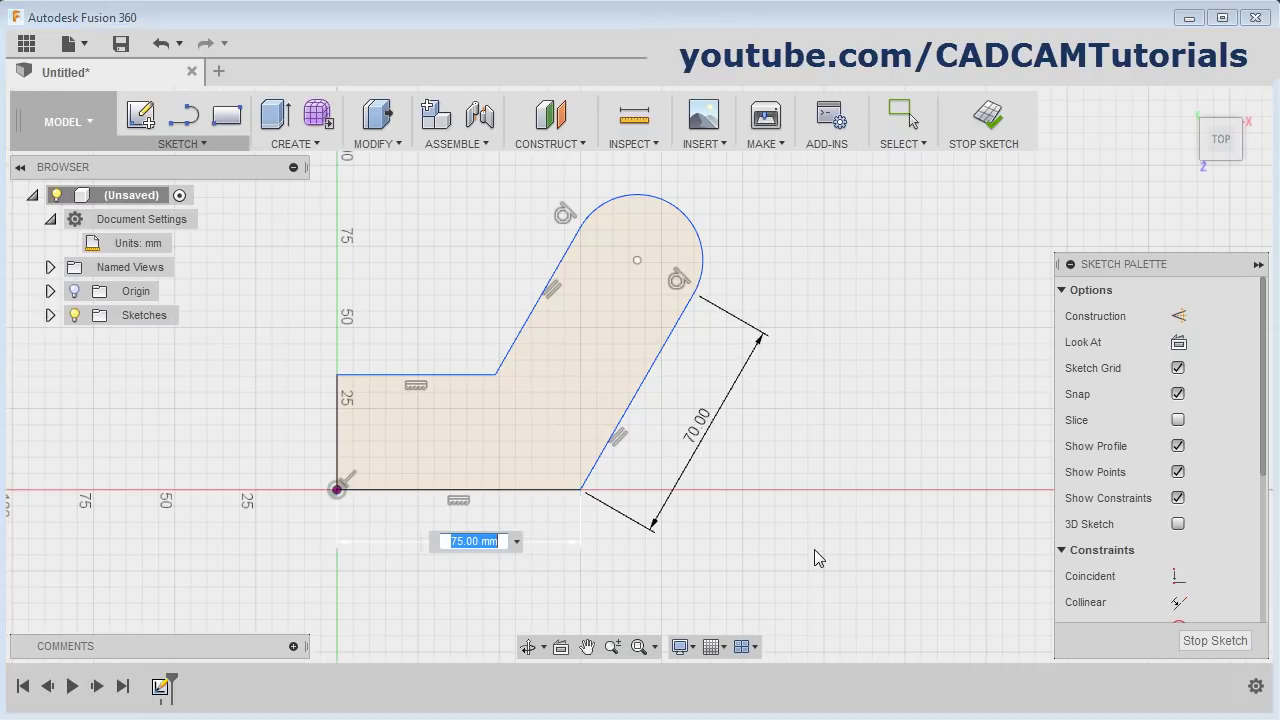
text(80)
key(Return)
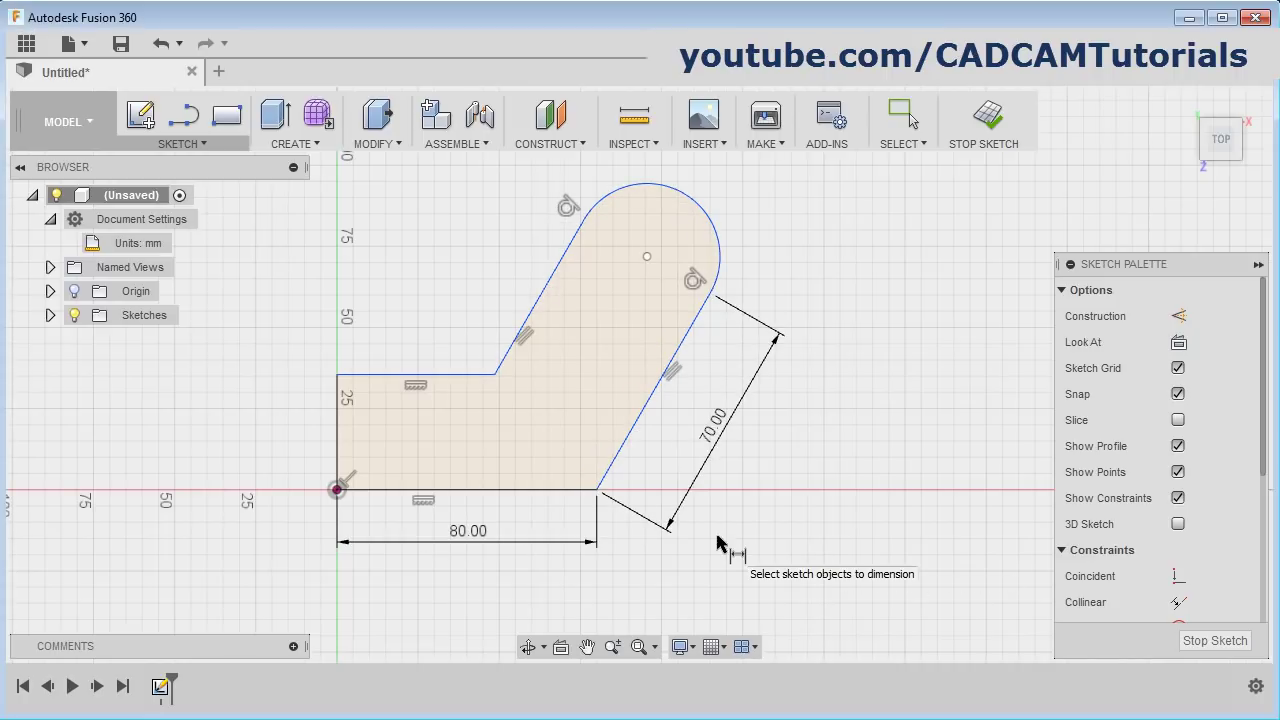
click(543, 489)
Add a 120° angle dimension and an R25 radius on the rounded end
click(611, 466)
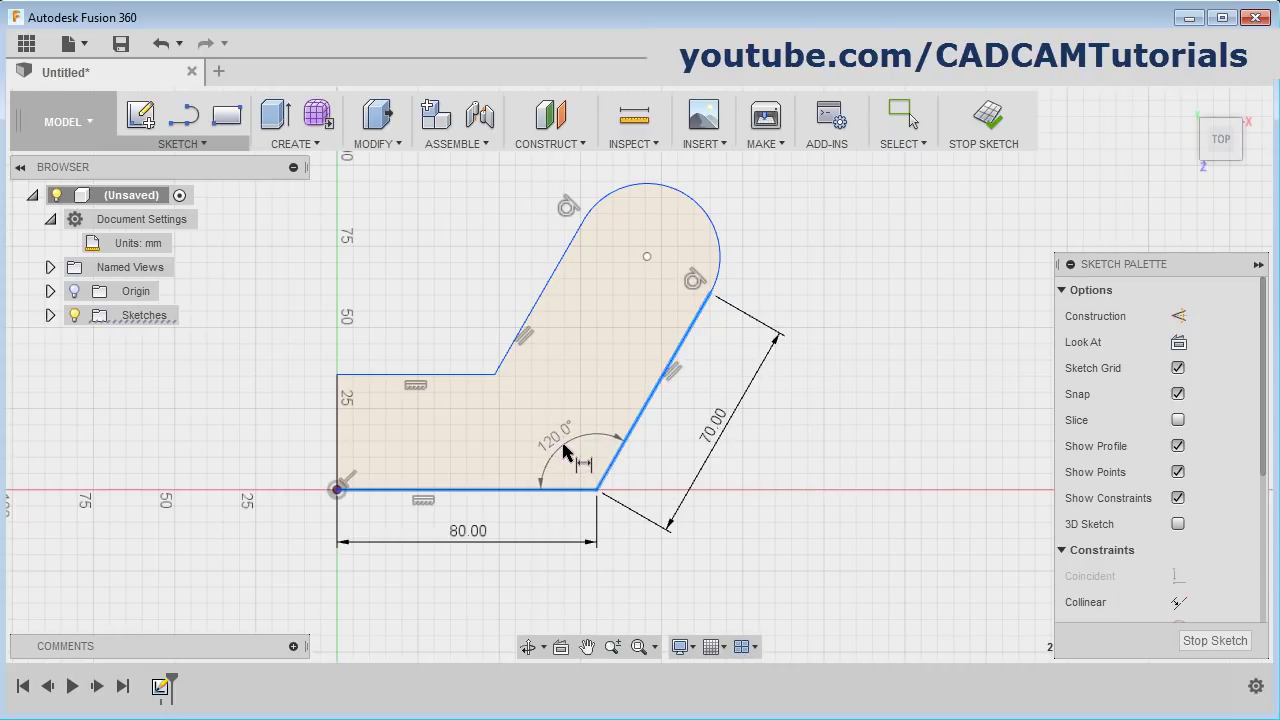
click(576, 452)
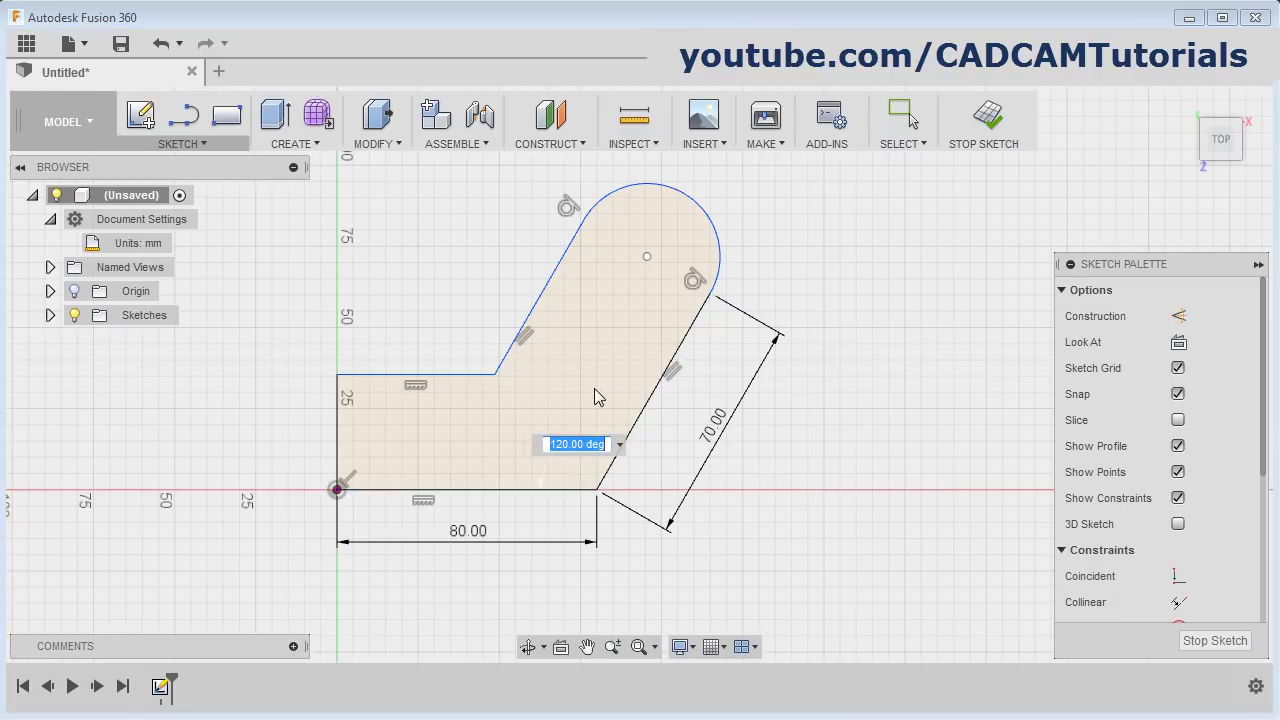
key(Return)
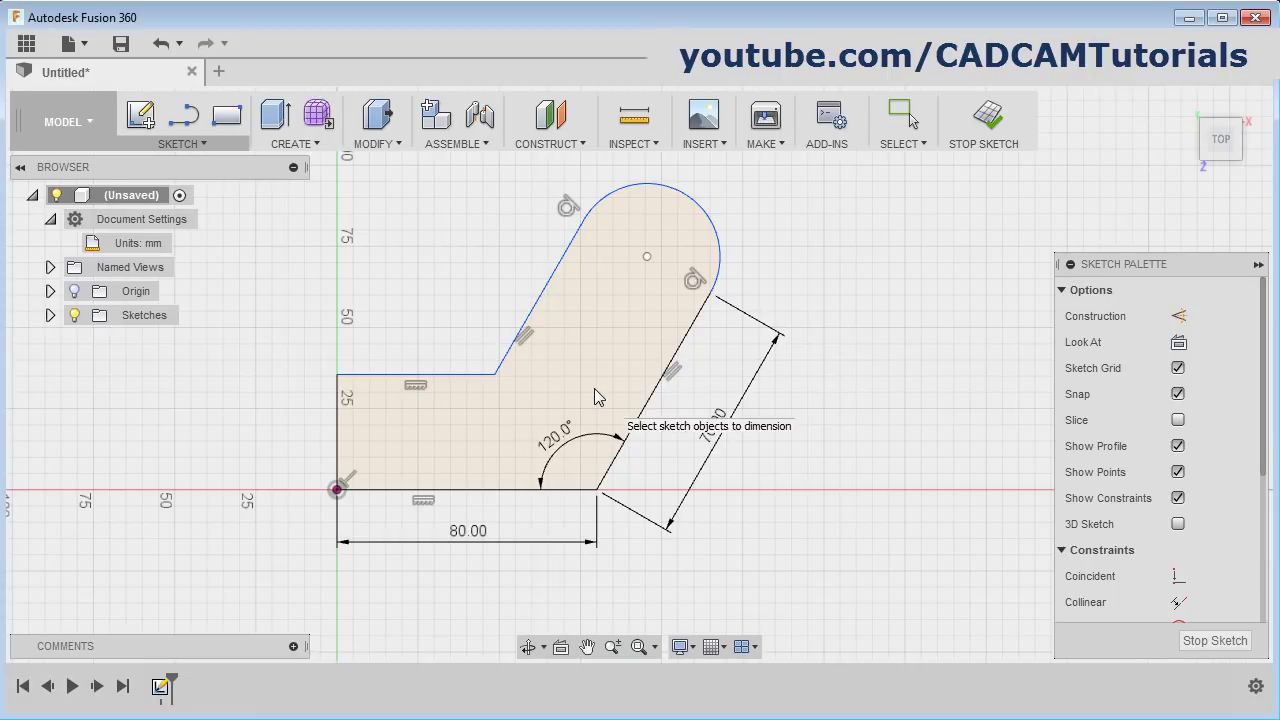
click(714, 229)
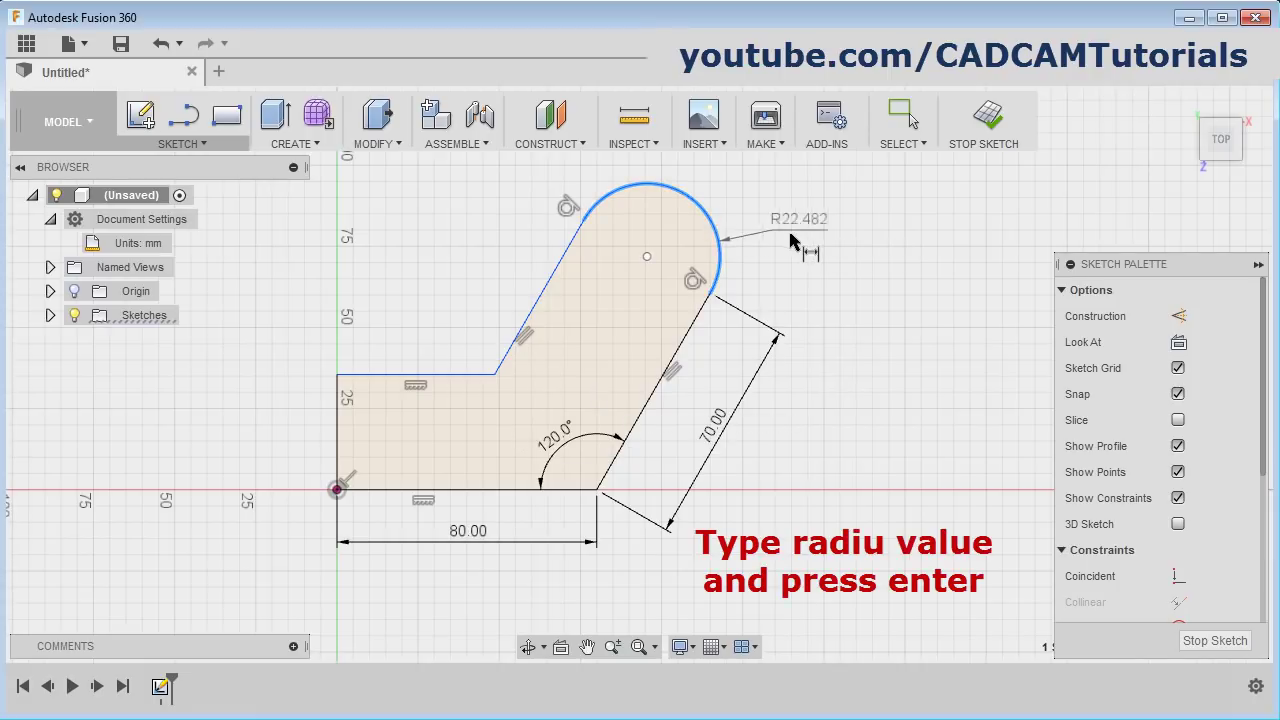
click(821, 261)
text(2)
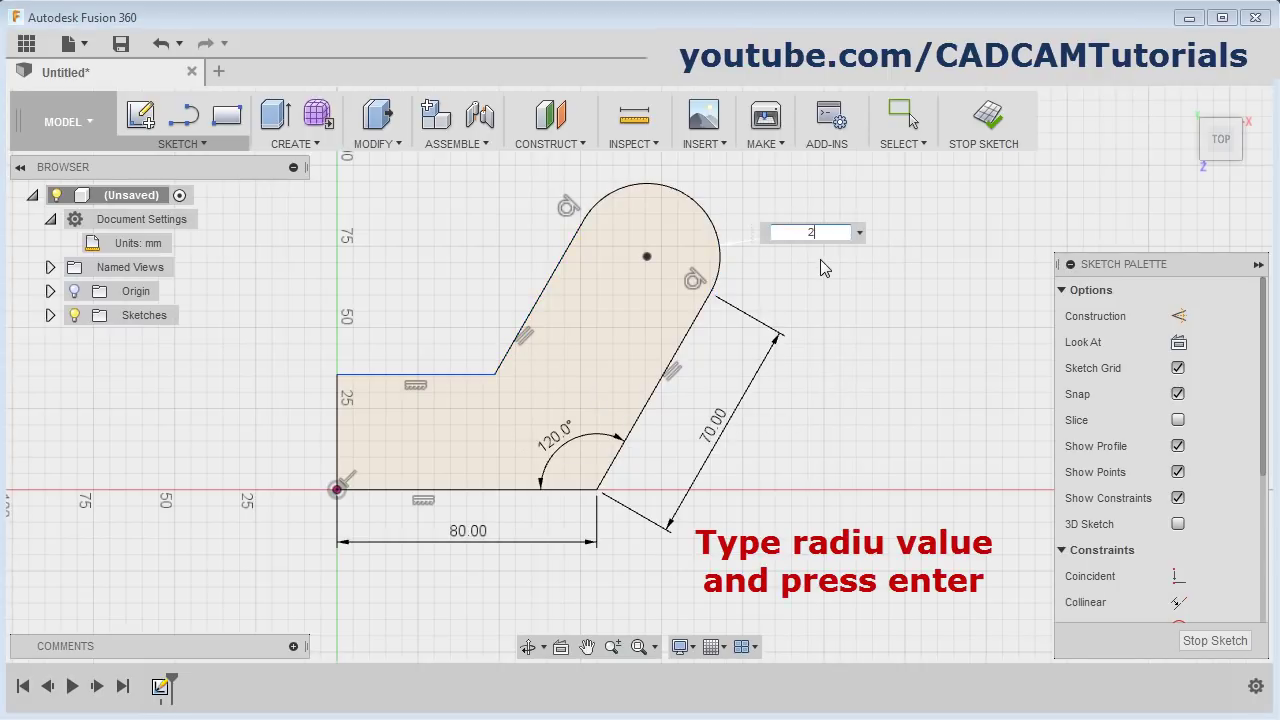
text(5)
key(Return)
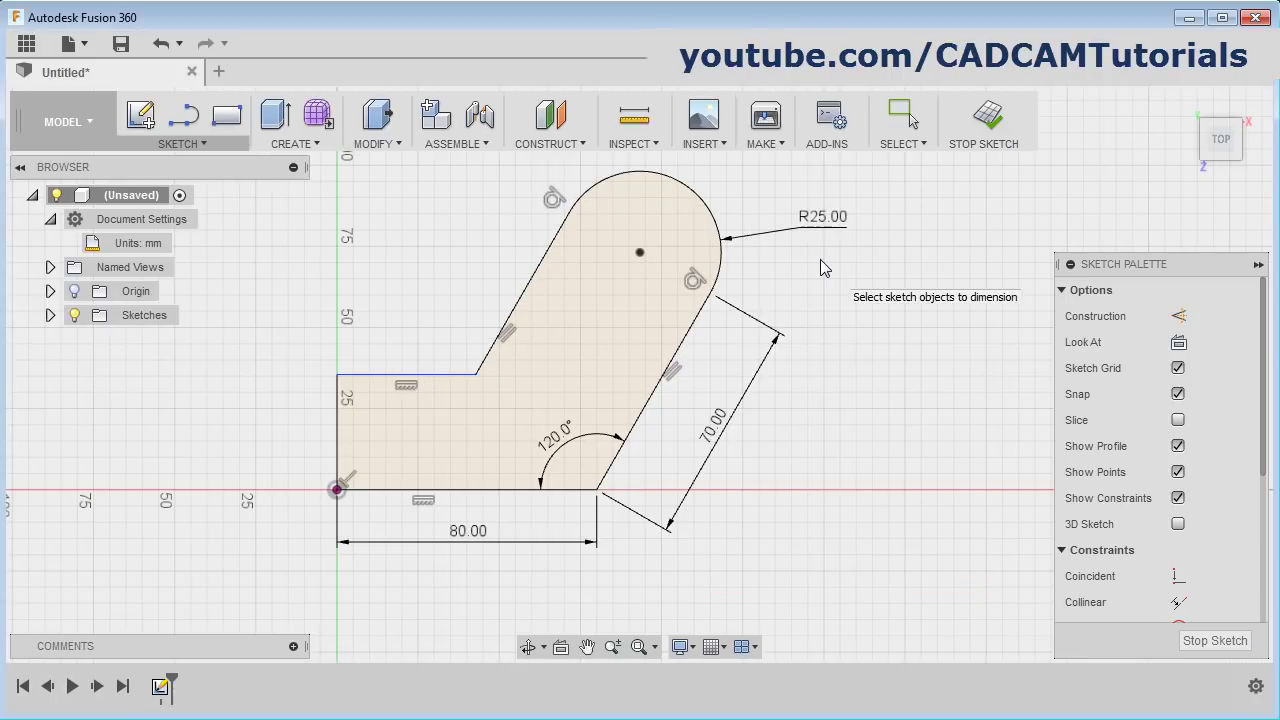
Dimension the upper horizontal edge to 50 mm and finish dimensioning
click(433, 383)
click(413, 430)
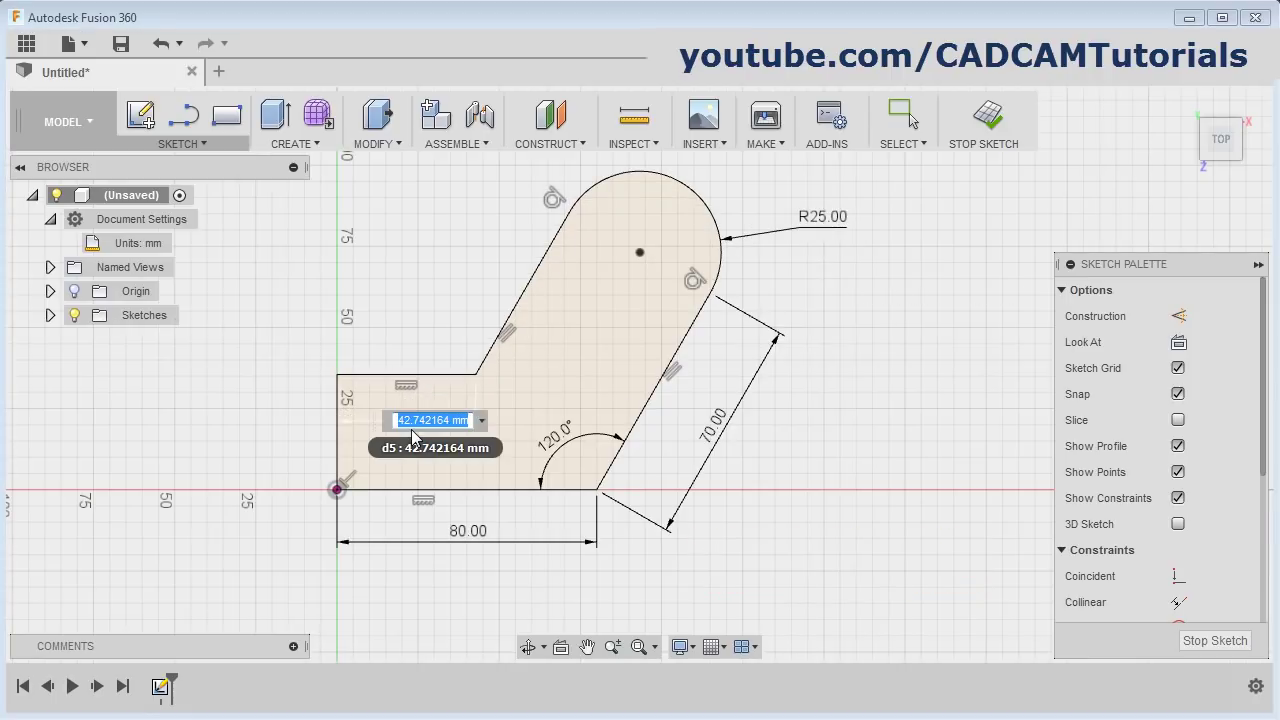
text(50)
key(Return)
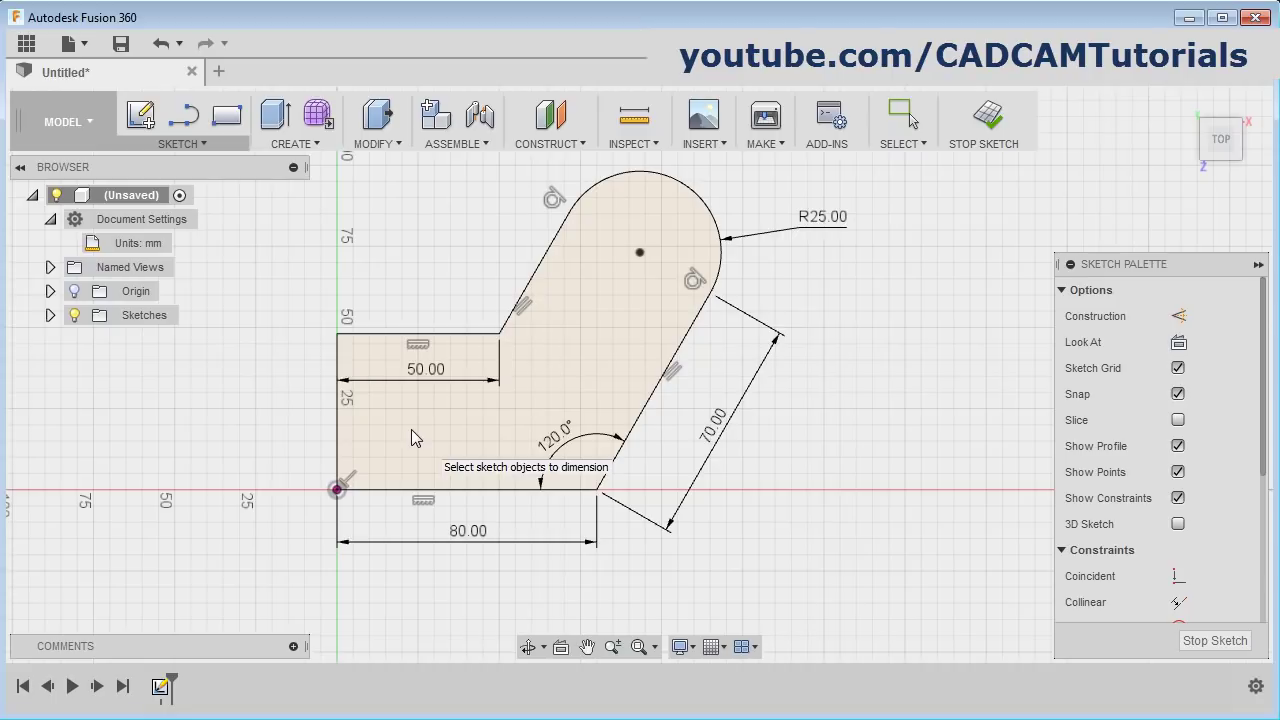
key(Escape)
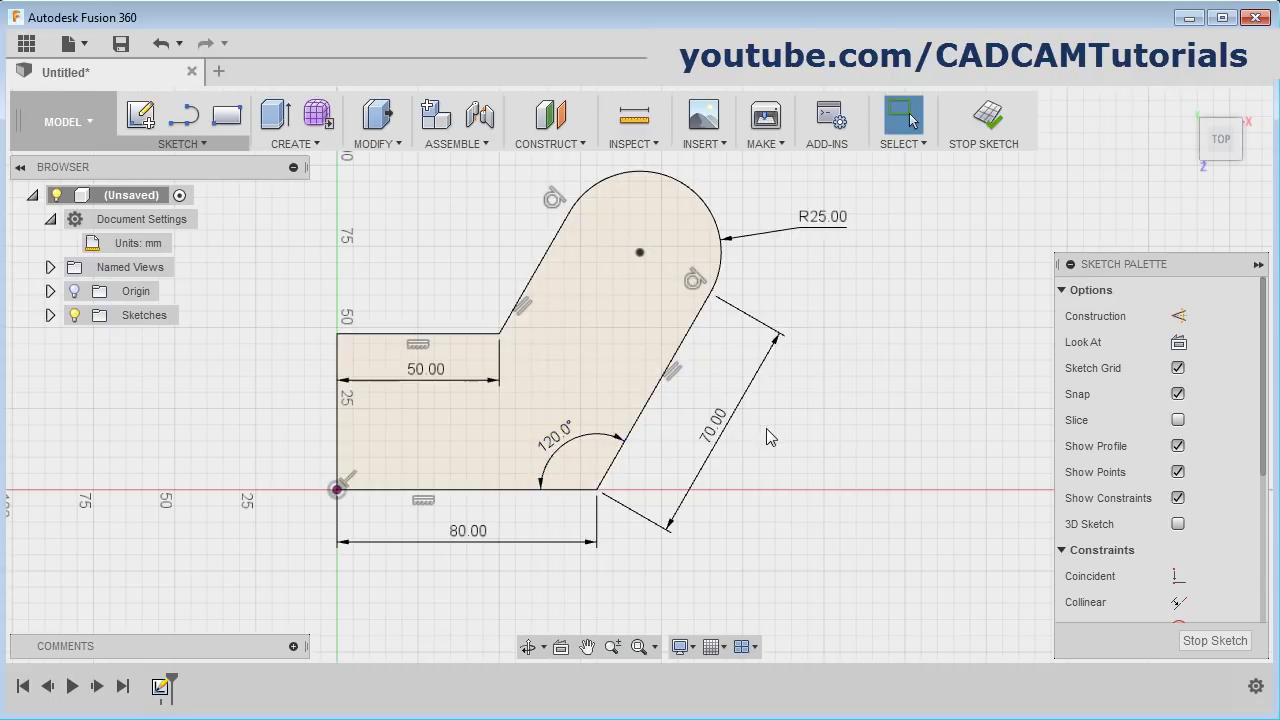
Window-select the whole bent profile with its dimensions and delete it
scroll(804, 432, down, 1)
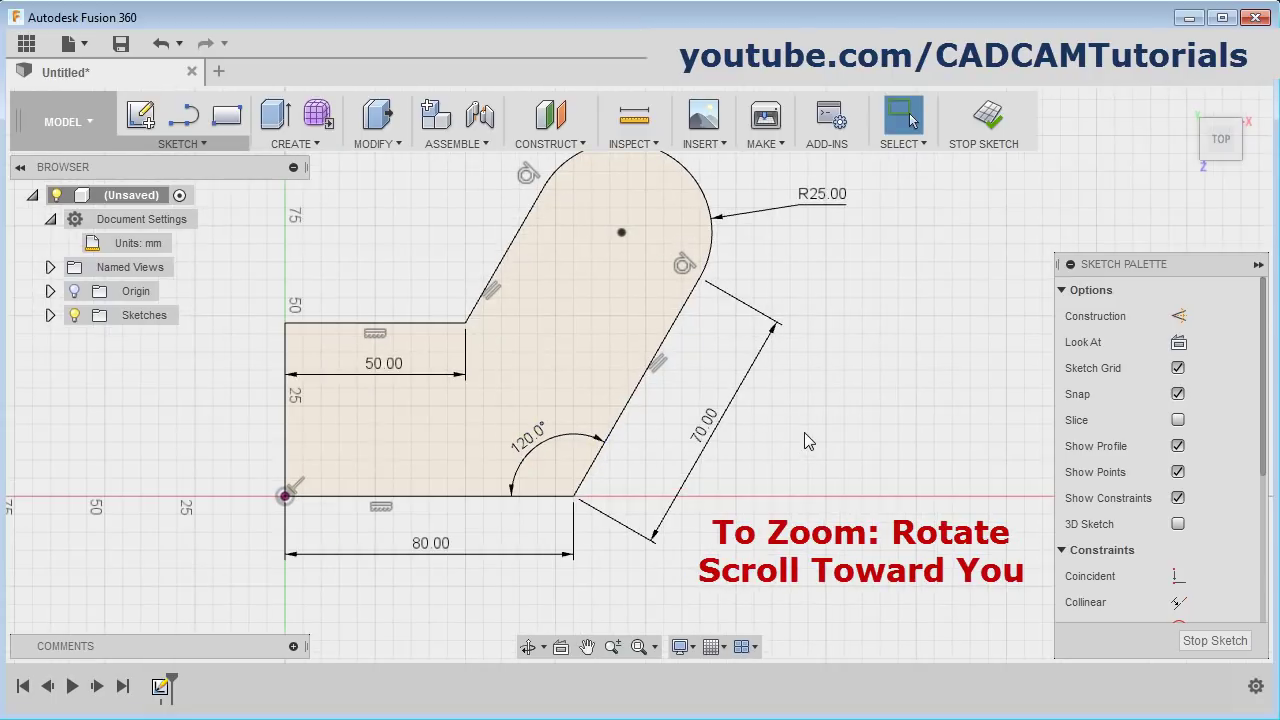
scroll(804, 441, down, 1)
scroll(478, 265, down, 1)
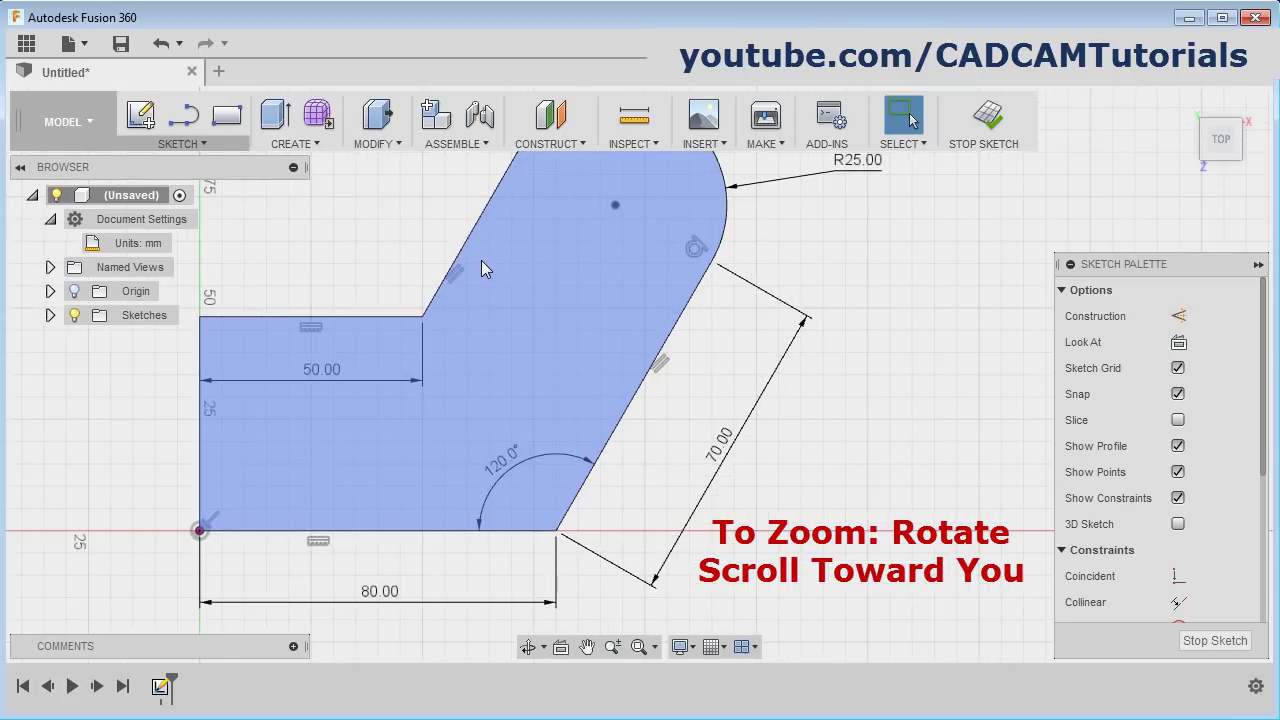
scroll(487, 400, up, 3)
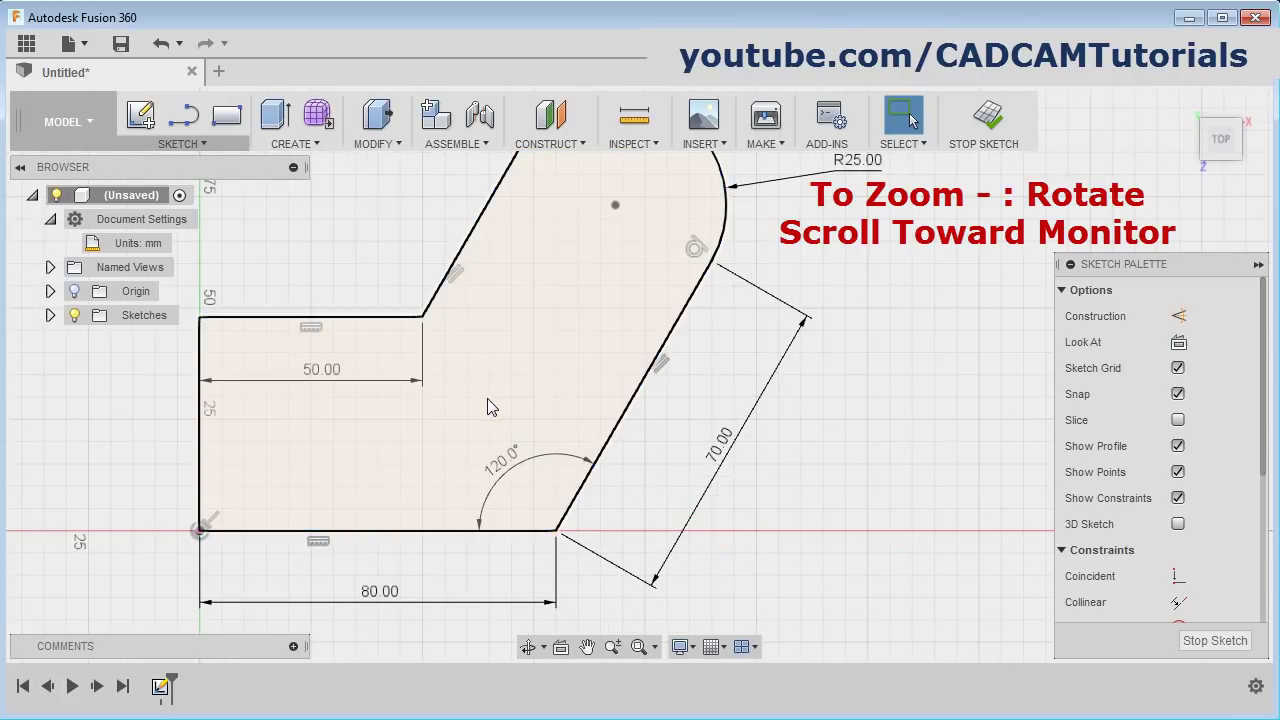
scroll(424, 272, up, 2)
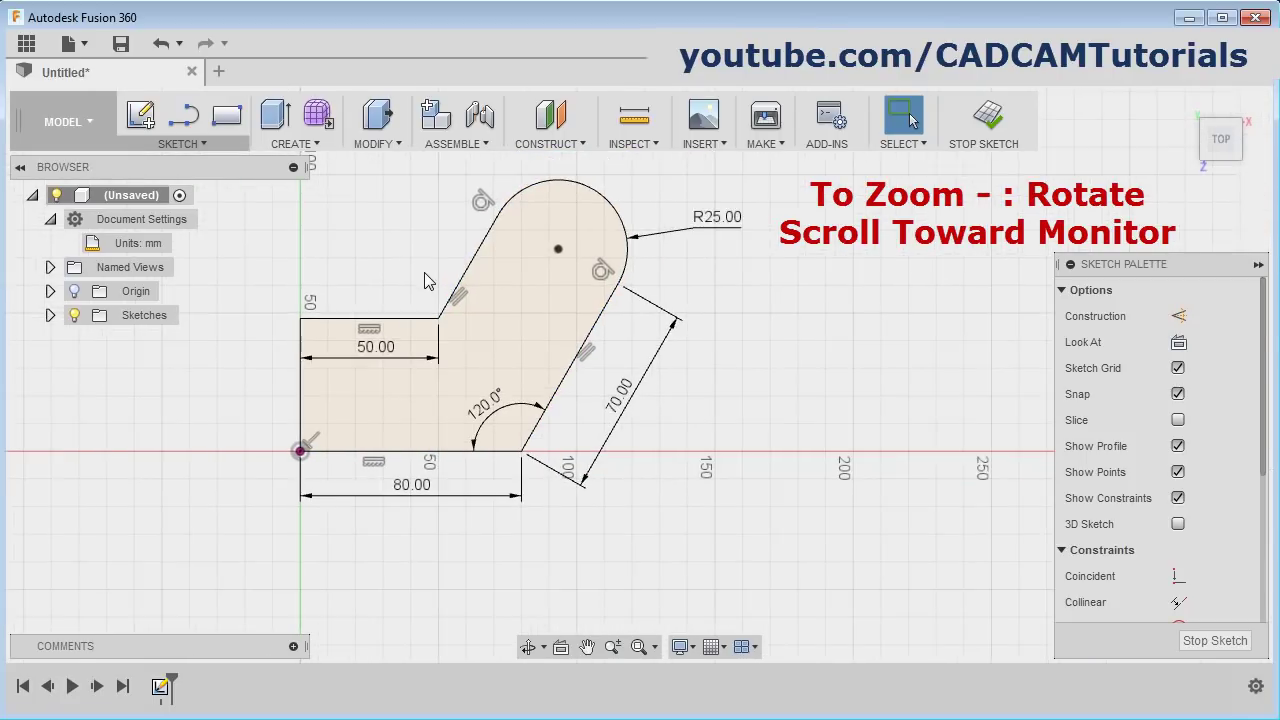
mouse_move(409, 256)
middle_down()
mouse_move(459, 322)
mouse_move(509, 337)
middle_up()
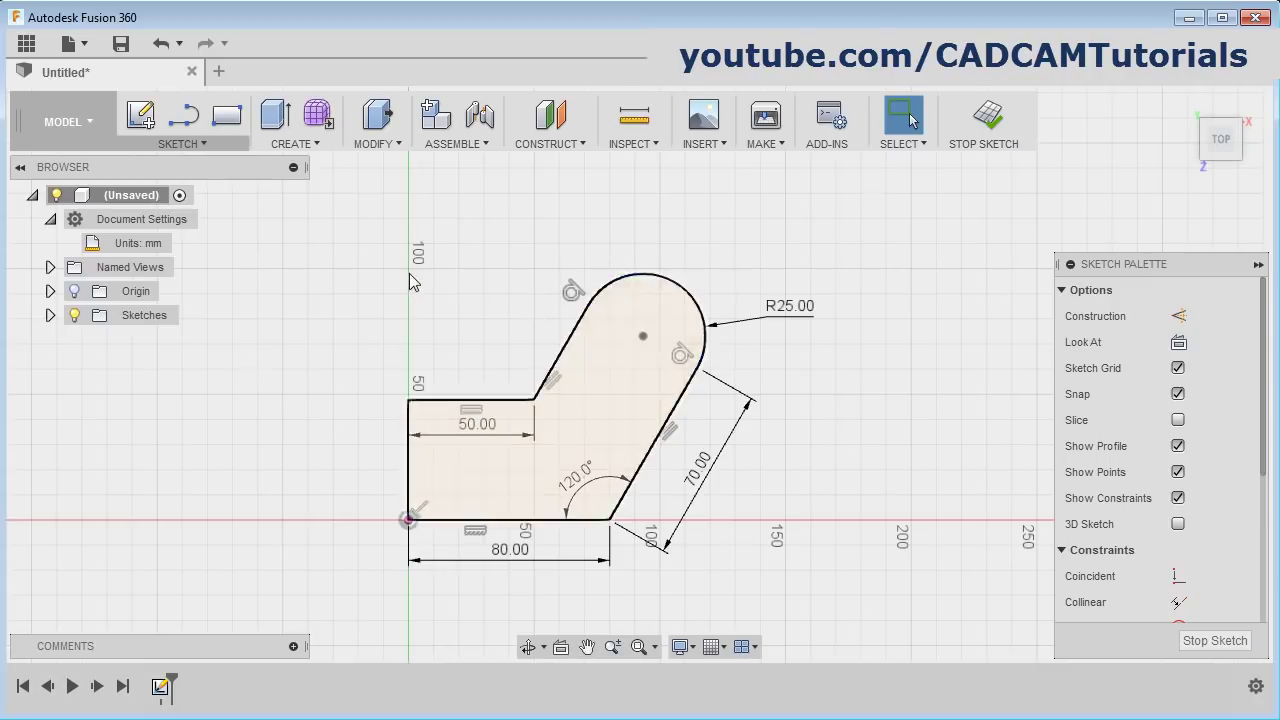
mouse_move(358, 226)
mouse_down()
mouse_move(516, 396)
mouse_move(702, 535)
mouse_move(849, 605)
mouse_up()
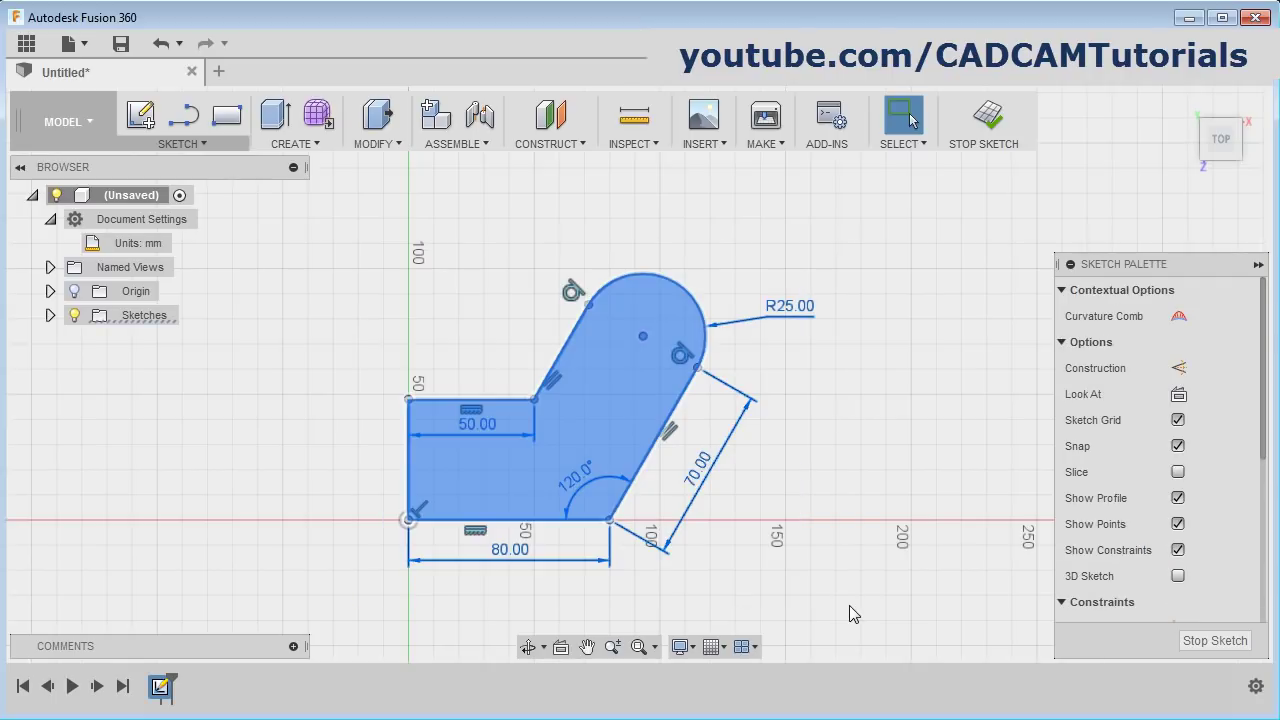
key(Delete)
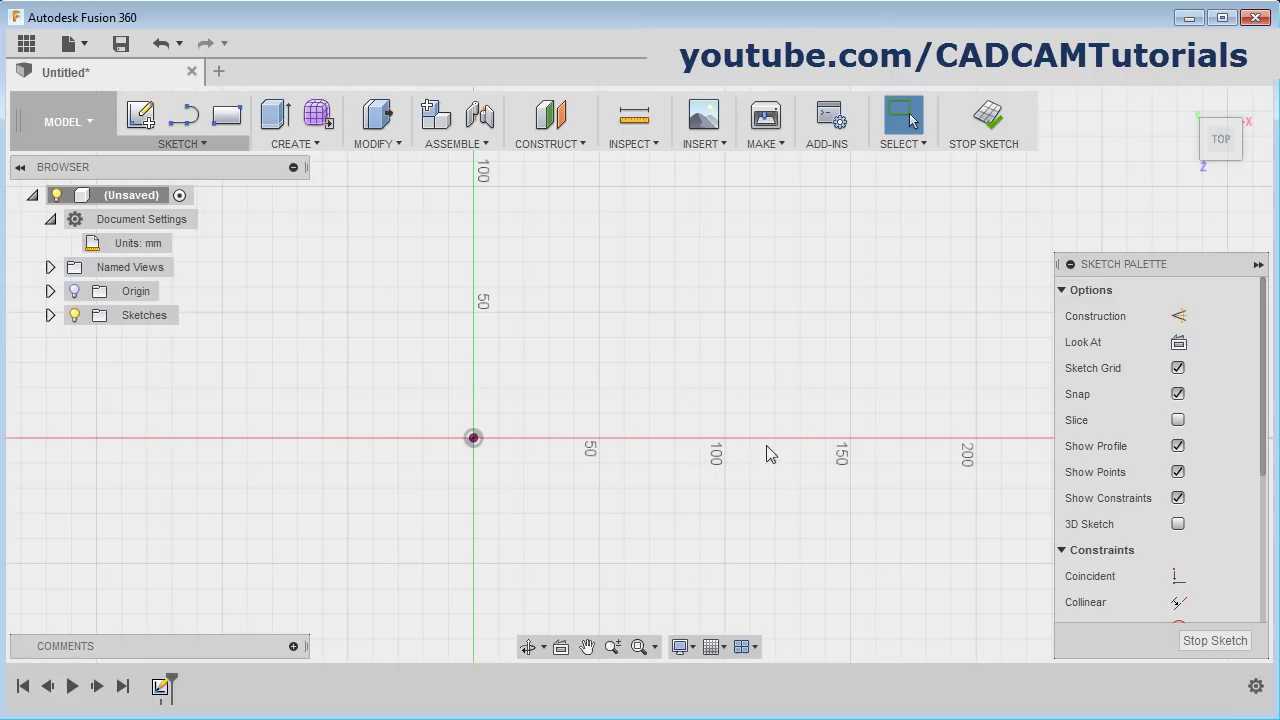
Turn on Construction and draw vertical and horizontal construction lines through the origin
click(1180, 316)
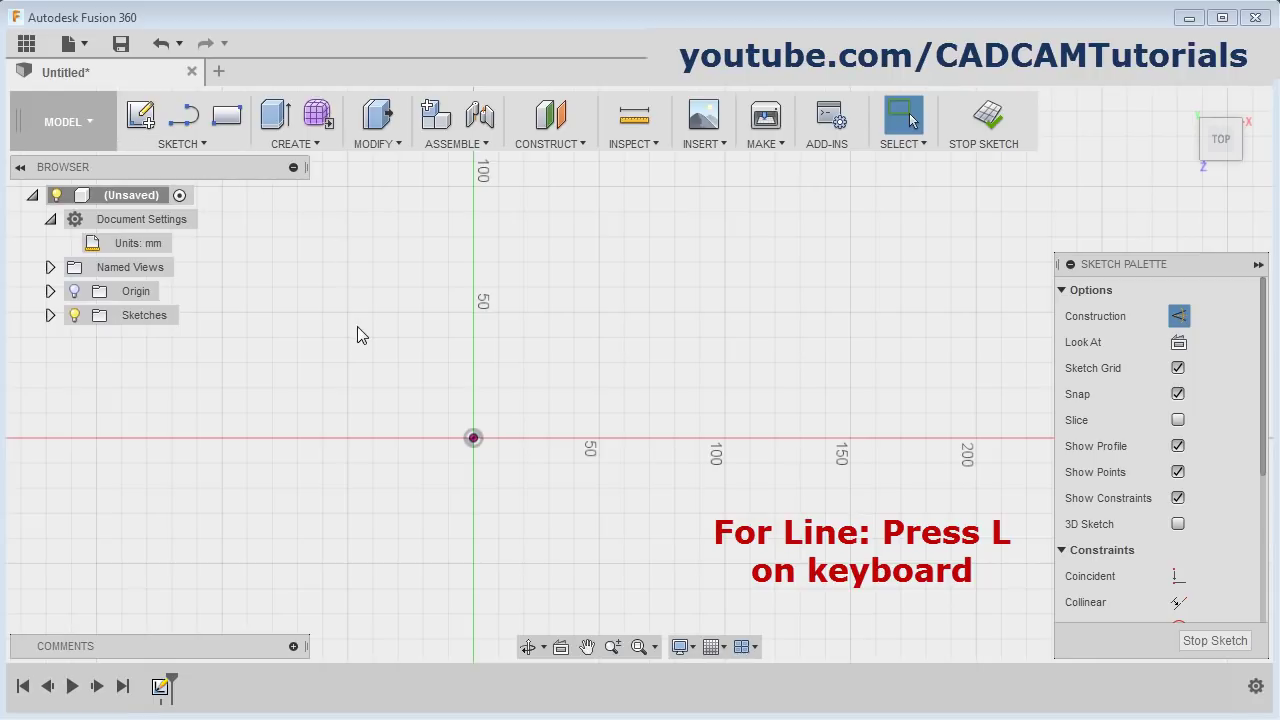
key(l)
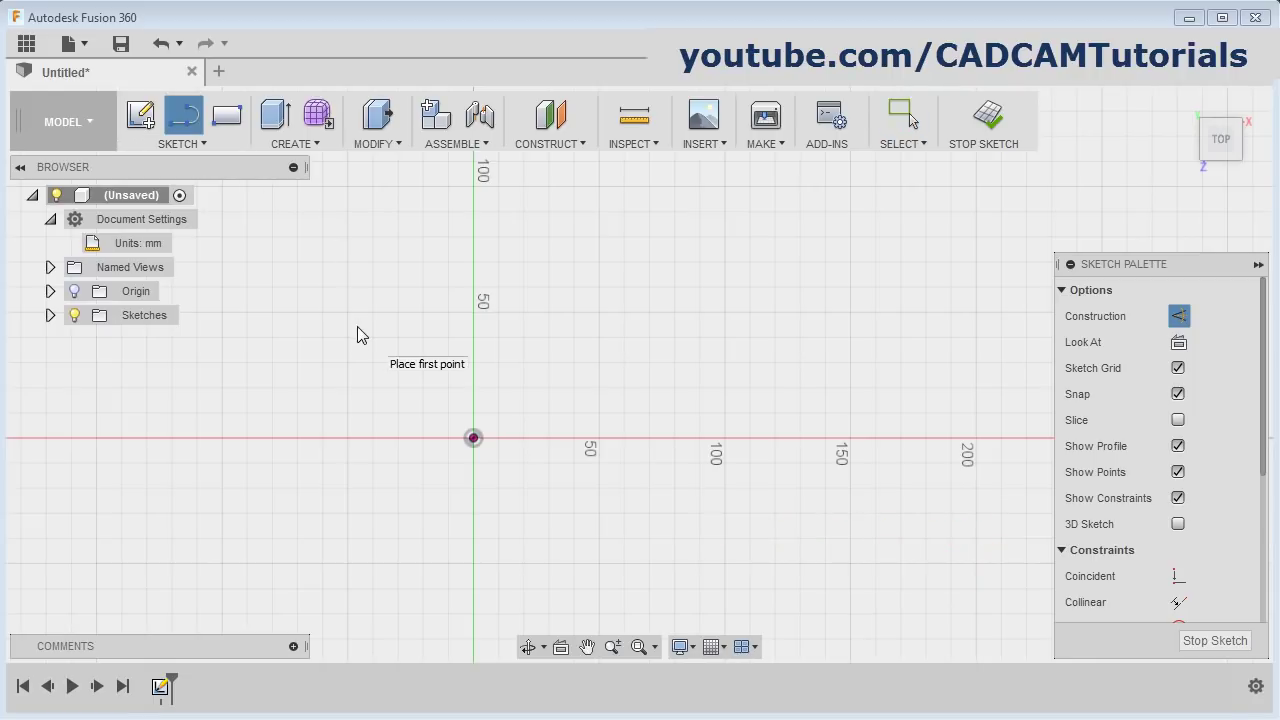
click(473, 237)
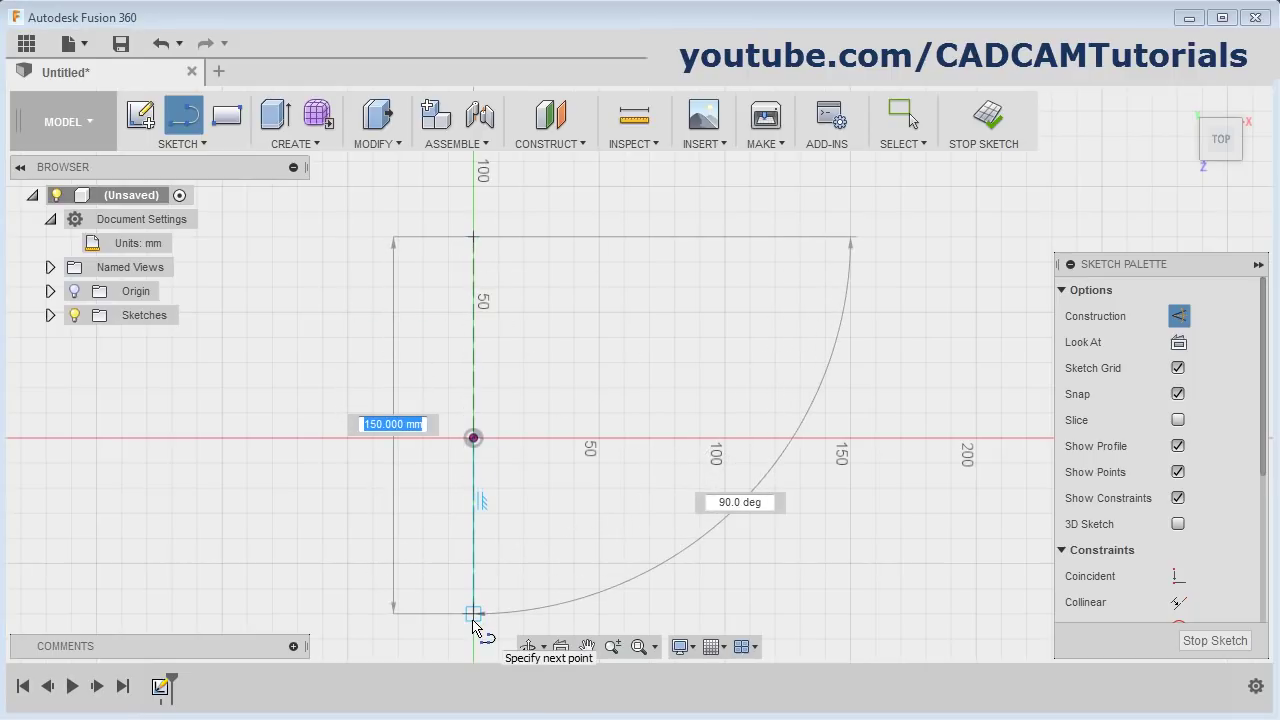
drag(474, 613, 621, 506)
key(Escape)
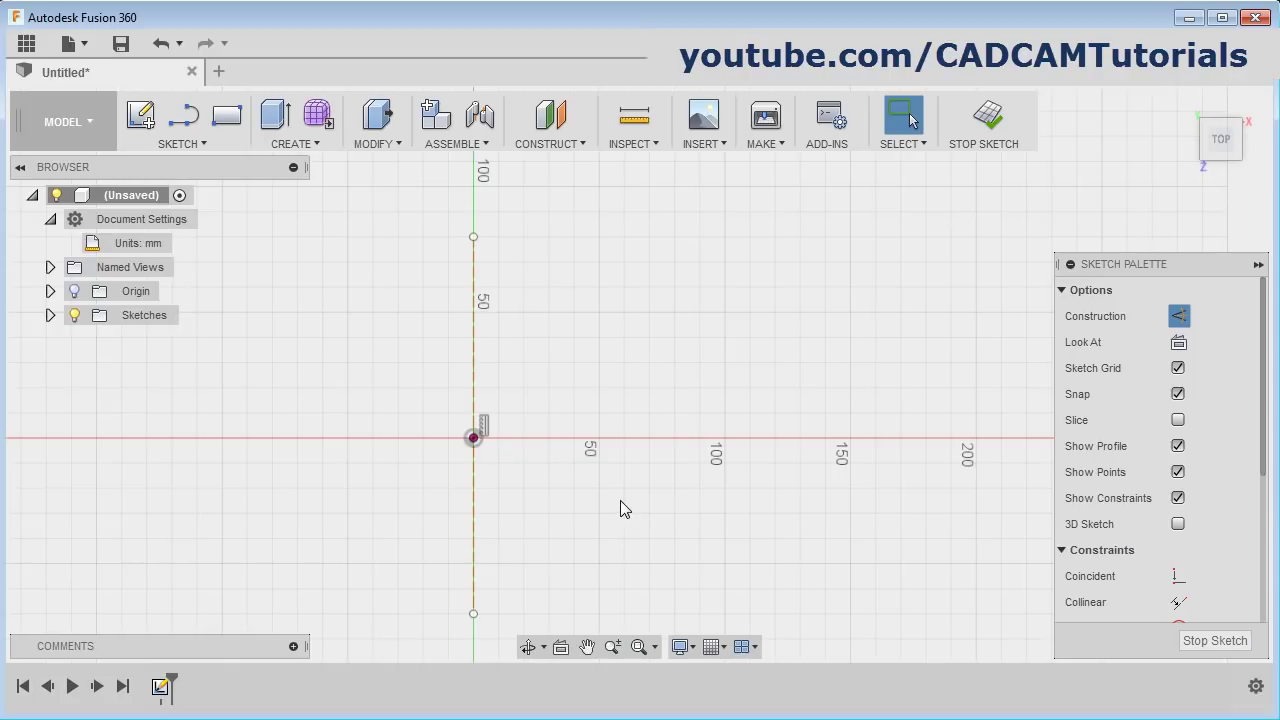
key(l)
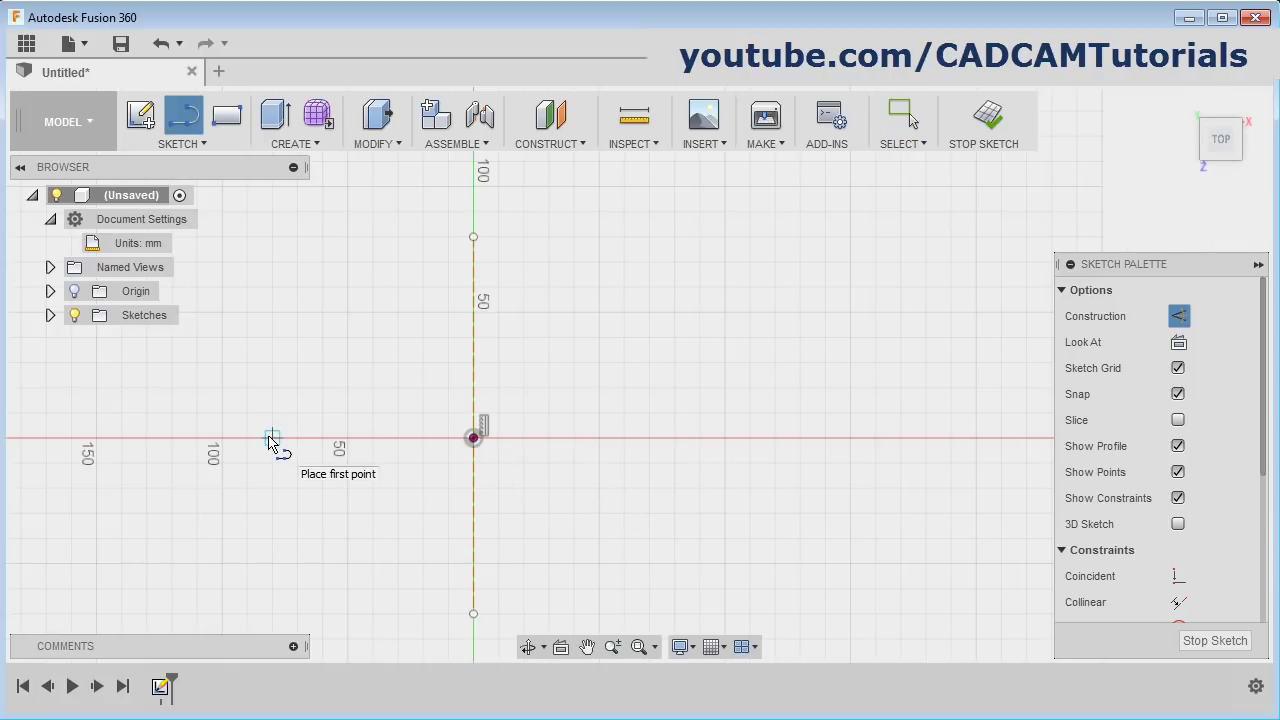
click(271, 438)
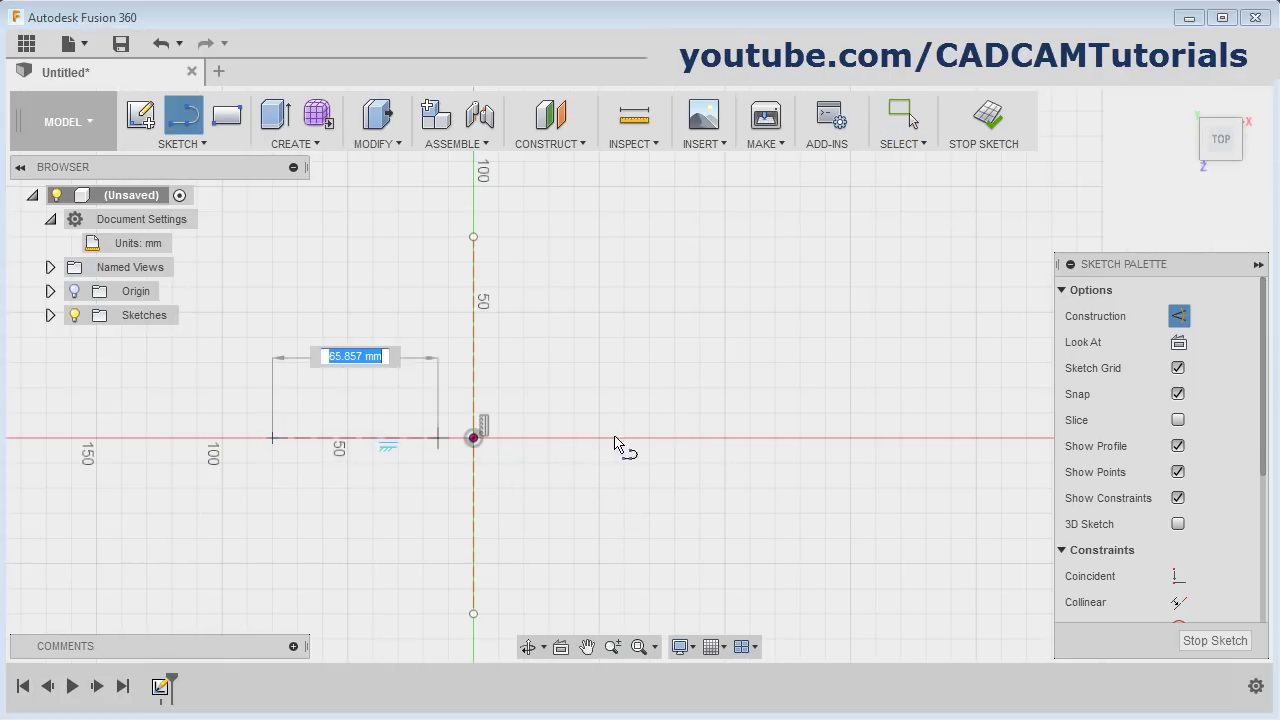
click(1026, 437)
key(Escape)
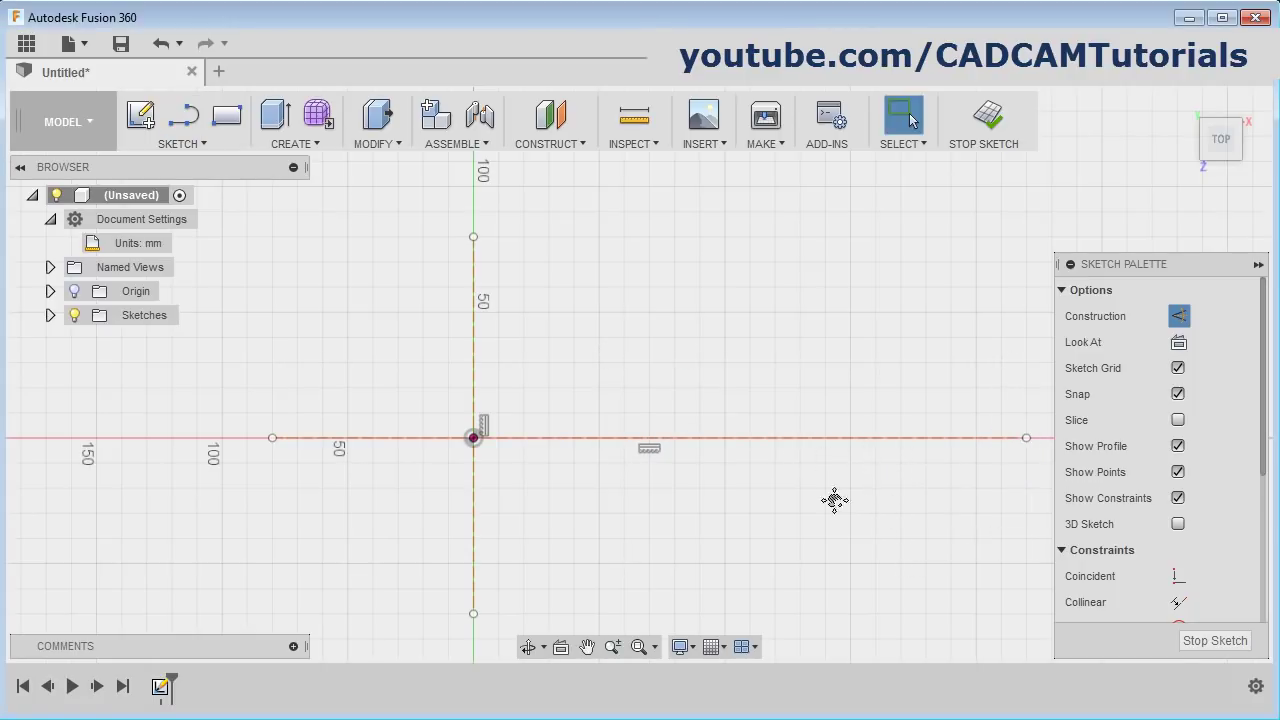
Add a second vertical construction line to the right of the origin
middle_drag(835, 500, 669, 466)
key(l)
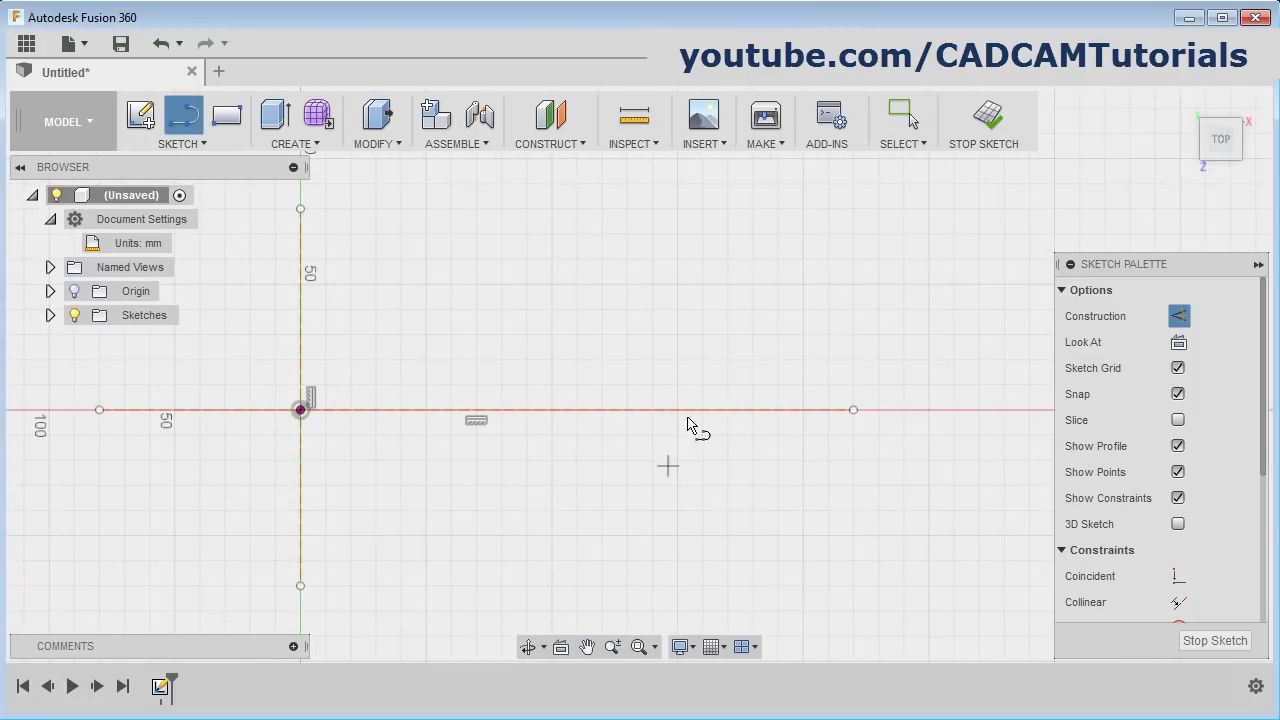
click(677, 235)
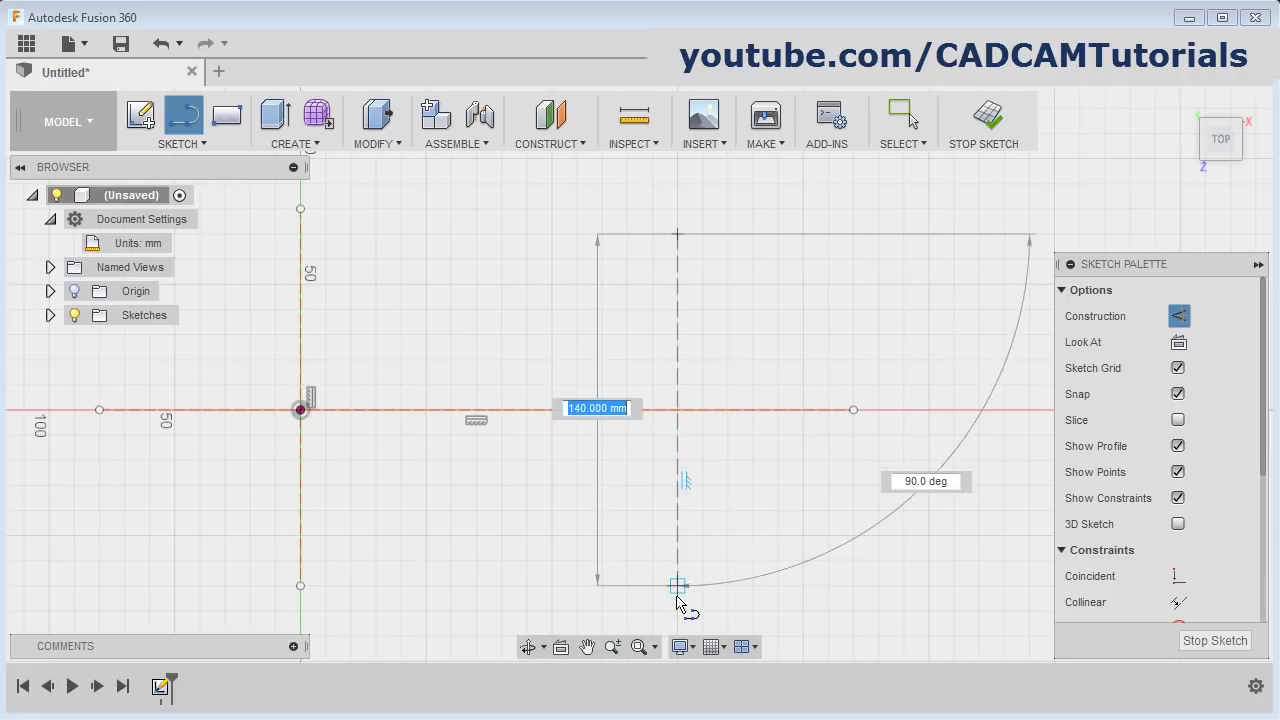
click(677, 600)
key(Escape)
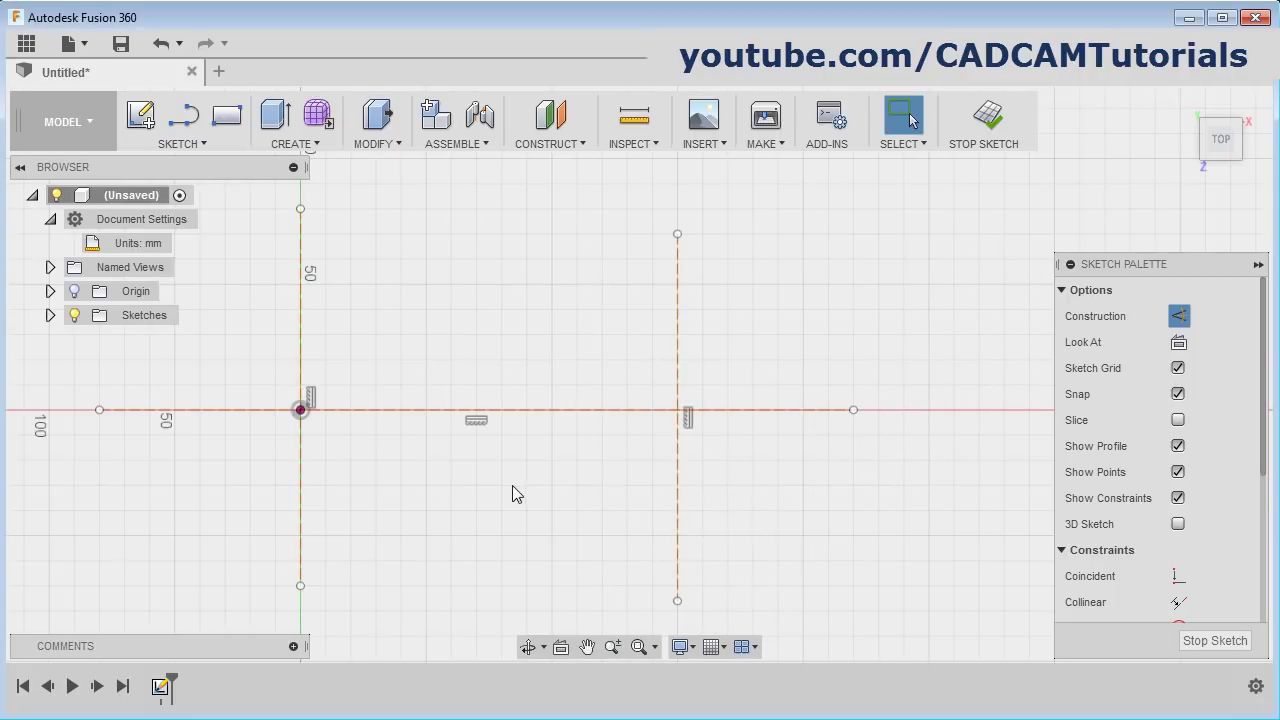
middle_drag(537, 484, 668, 498)
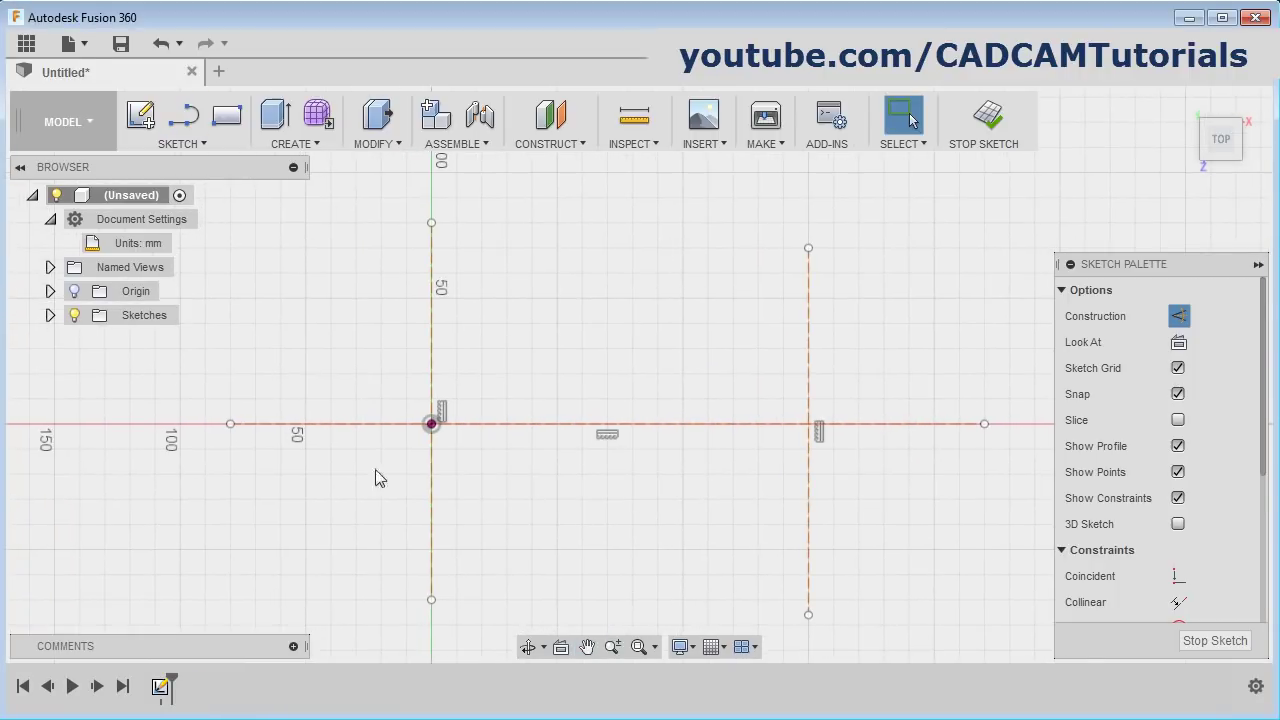
click(198, 145)
Draw an 80 mm circle centred on the origin and convert it to normal geometry
mouse_move(178, 233)
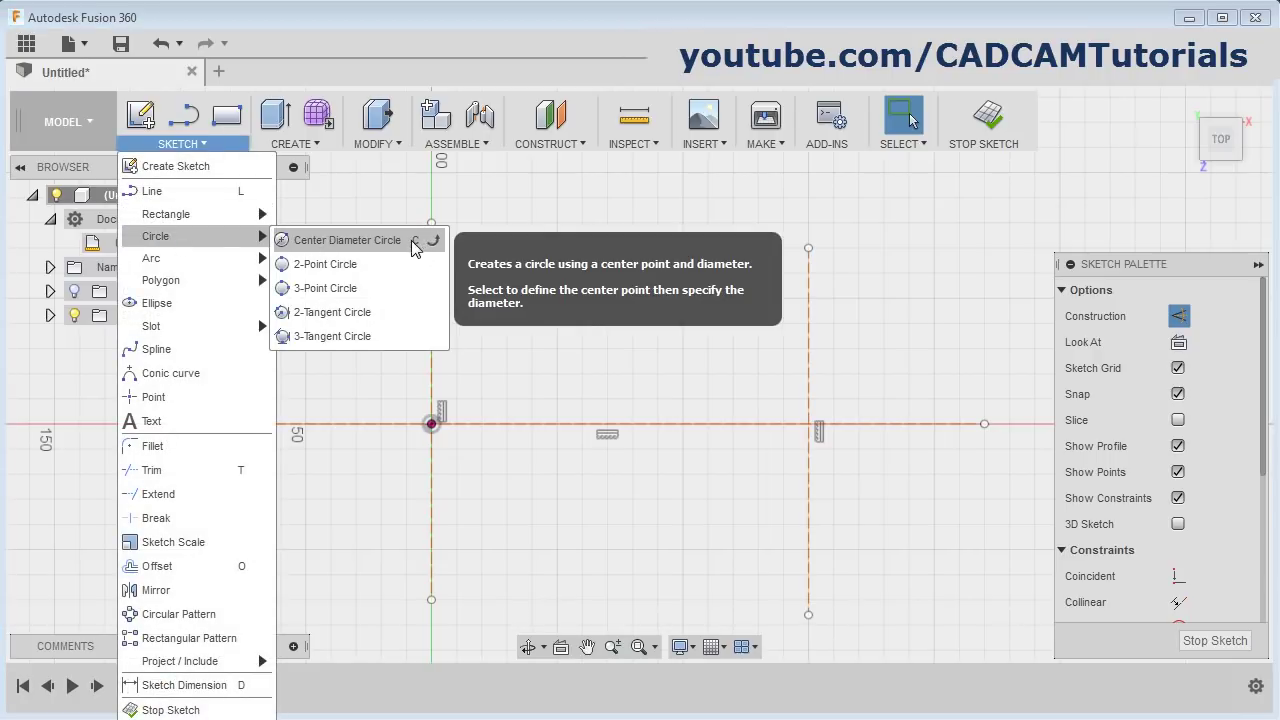
click(332, 242)
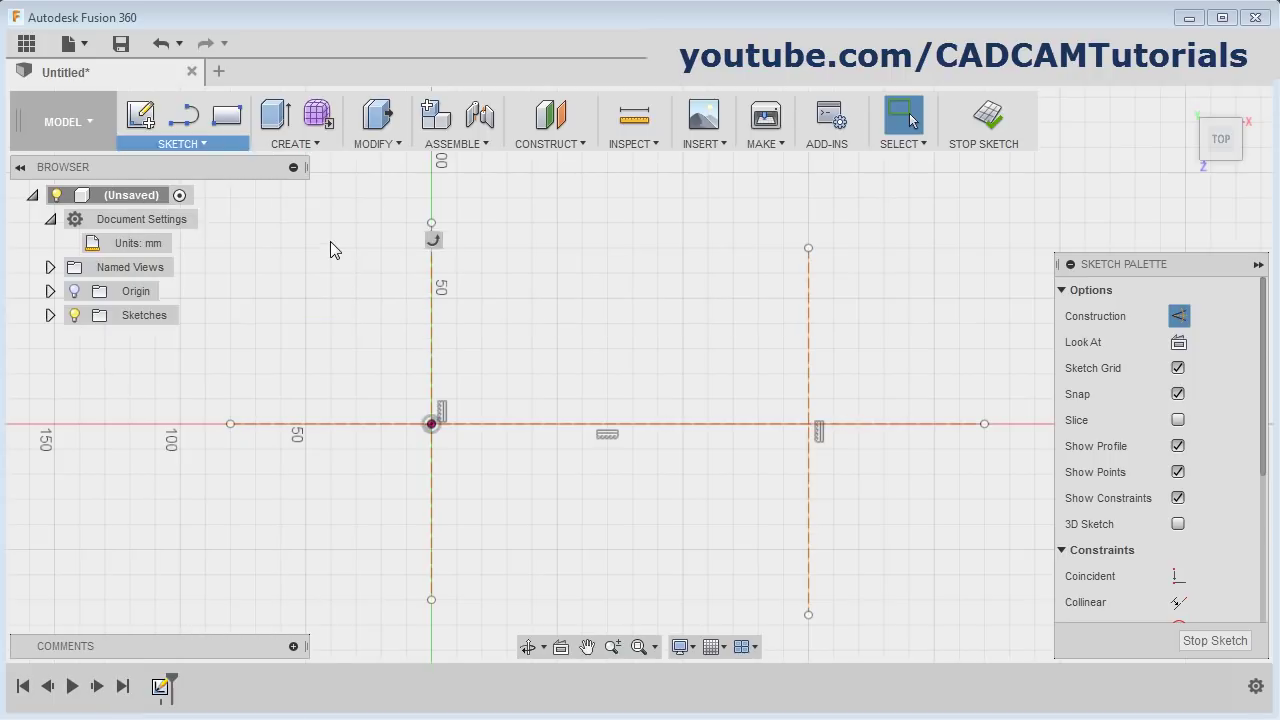
click(431, 424)
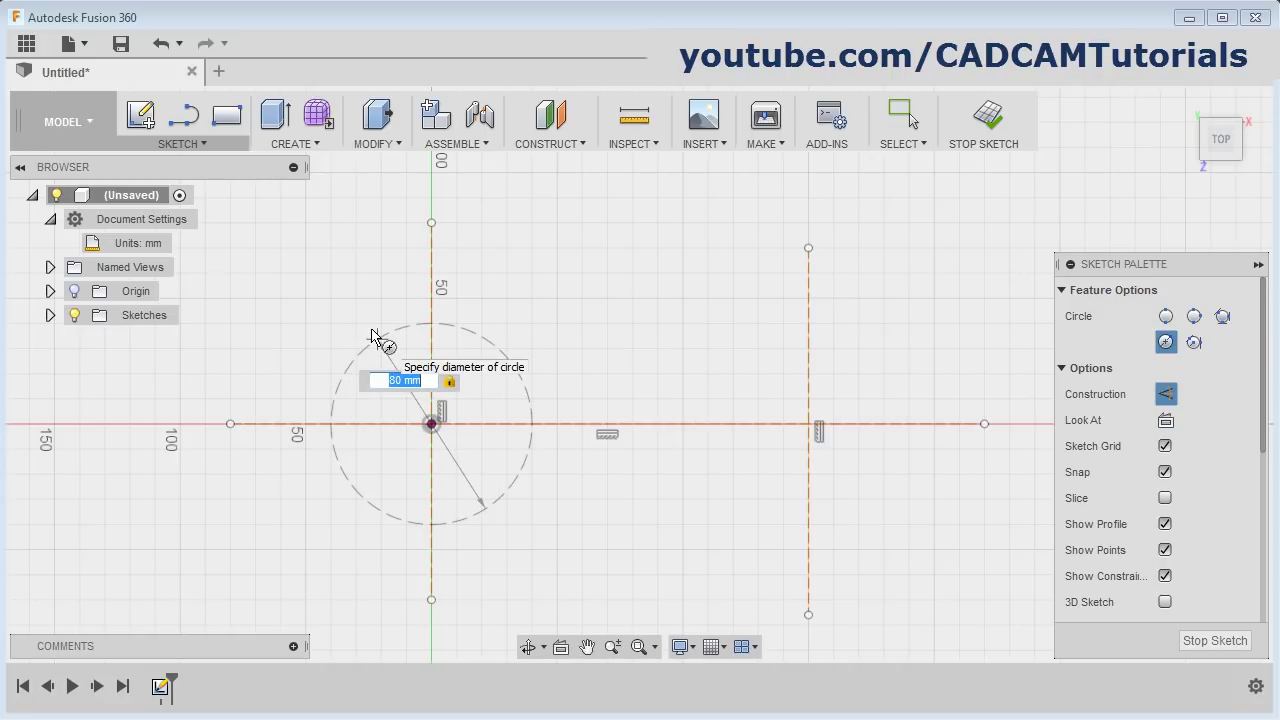
key(Return)
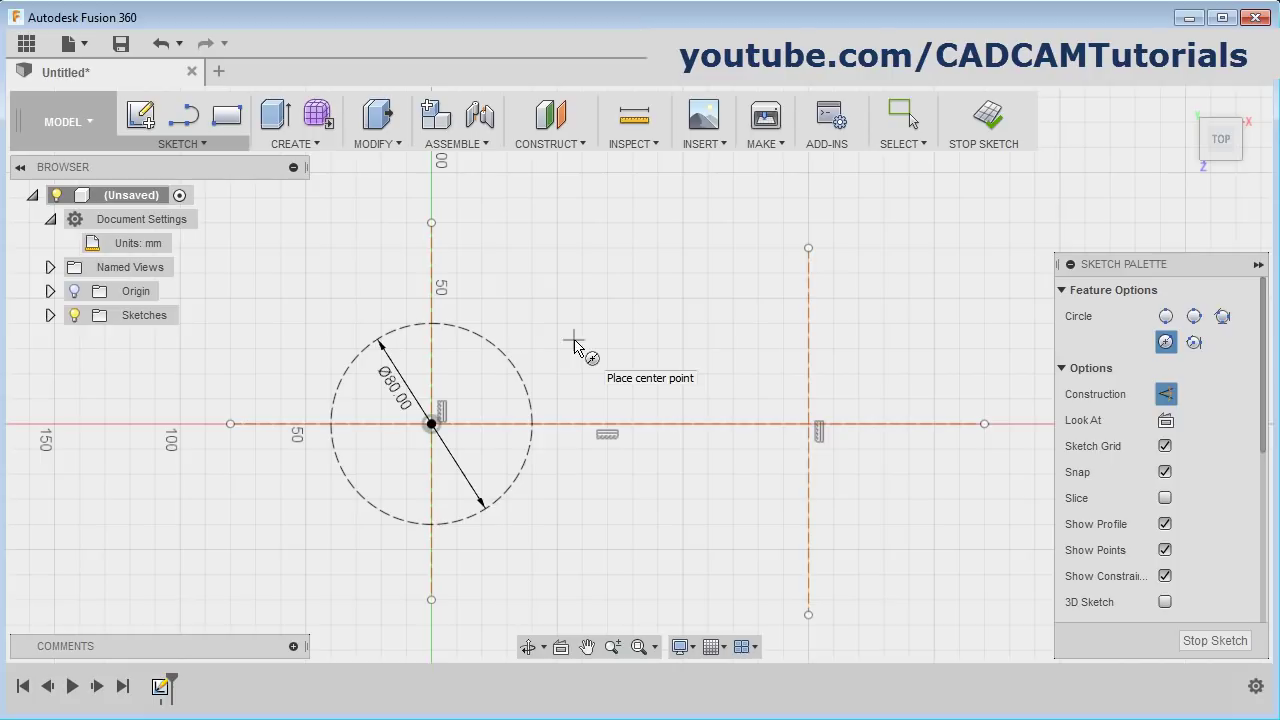
key(Escape)
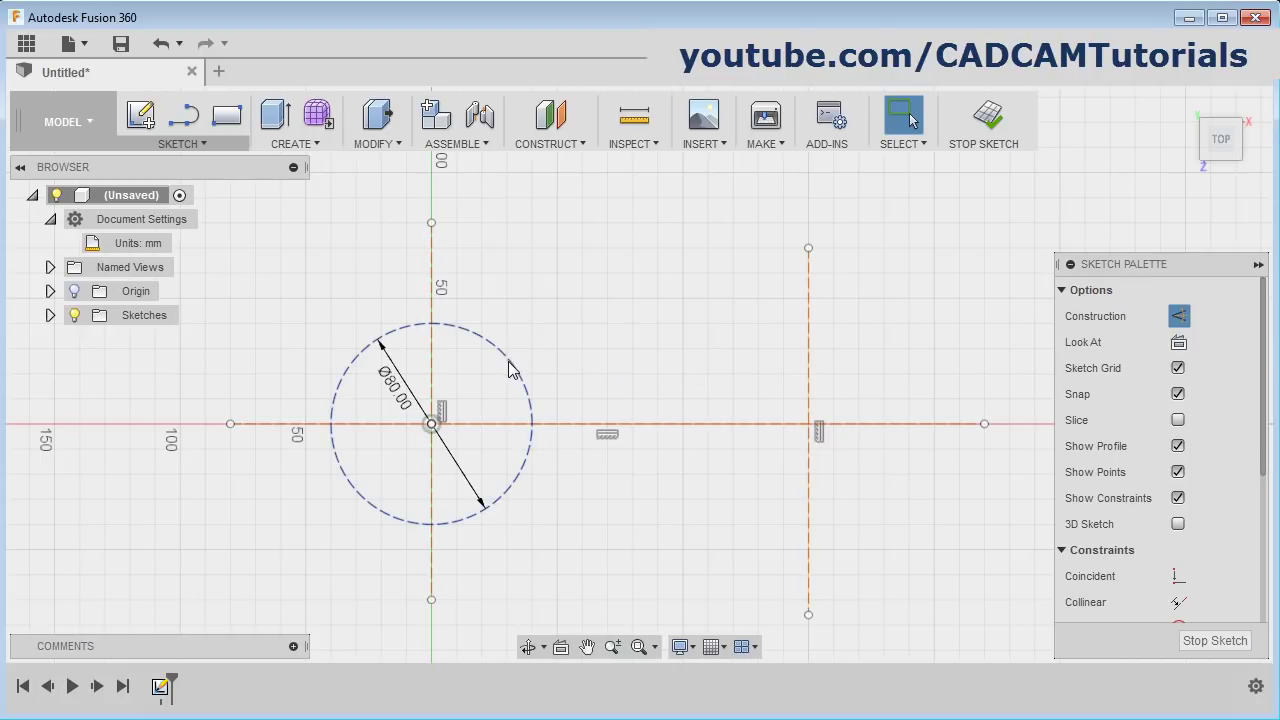
click(509, 369)
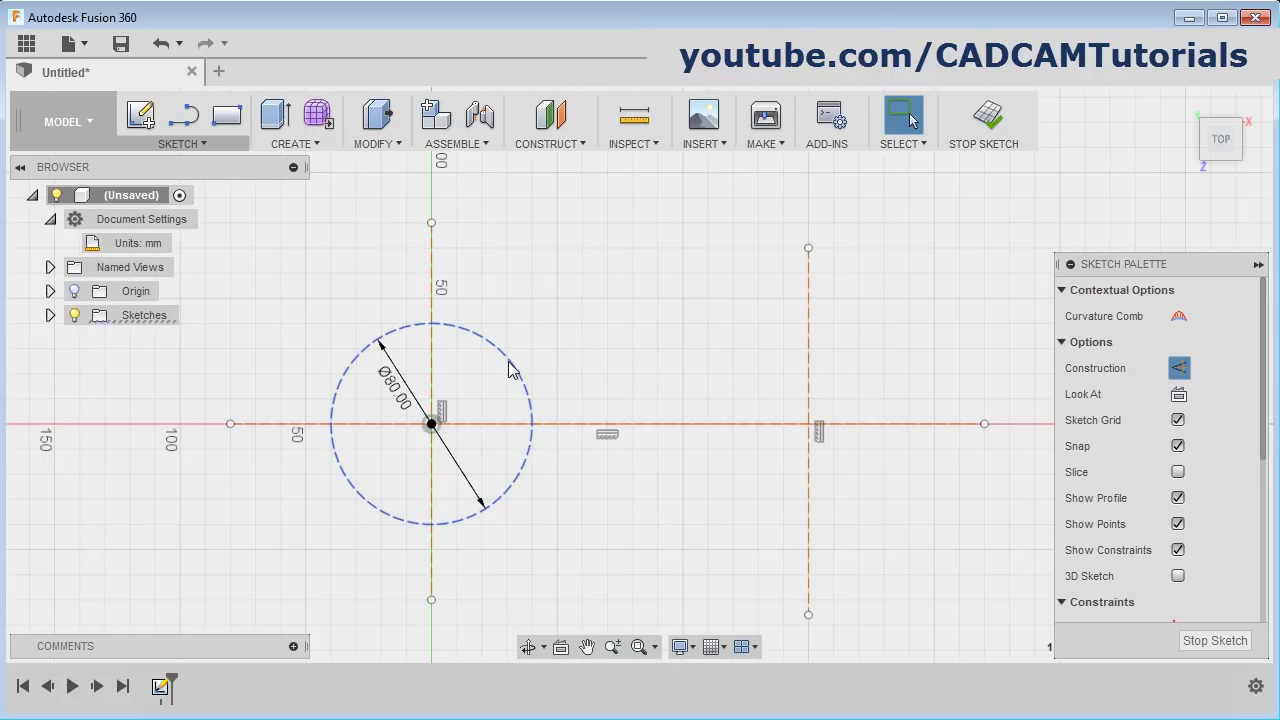
click(1180, 369)
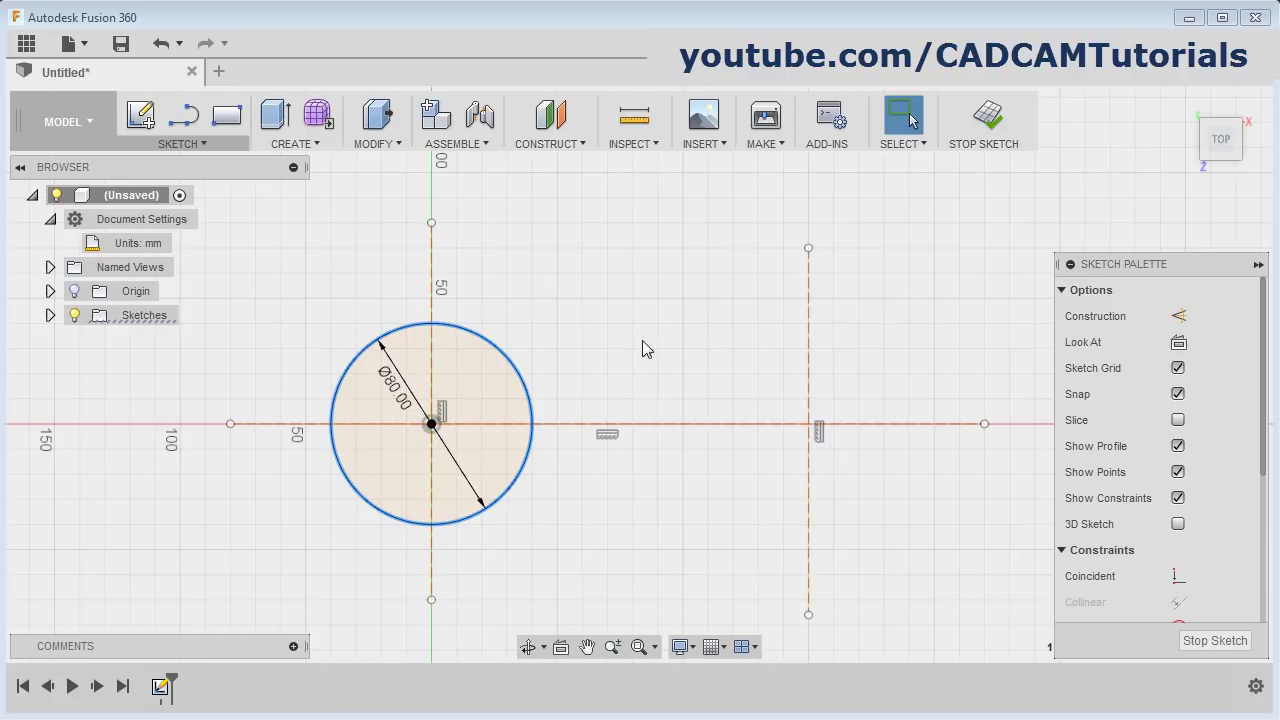
click(702, 364)
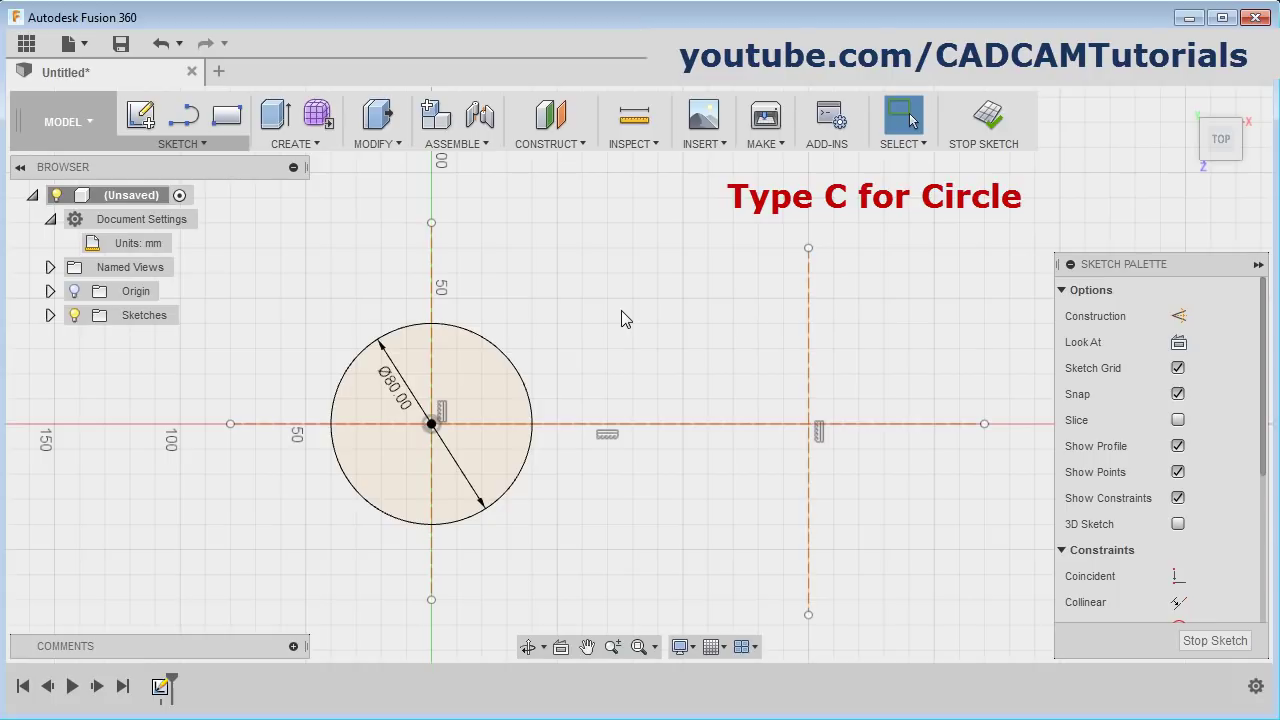
Draw a 60 mm circle where the right construction line crosses the horizontal axis
key(c)
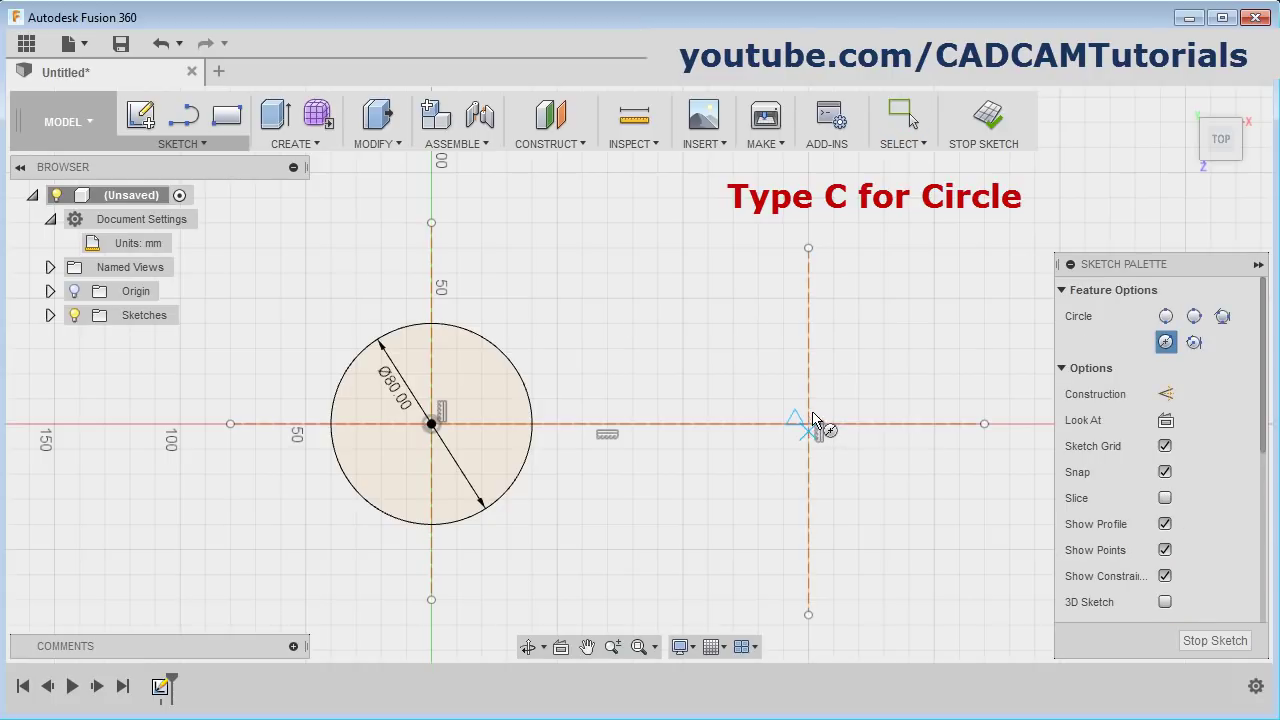
scroll(812, 428, up, 1)
click(810, 425)
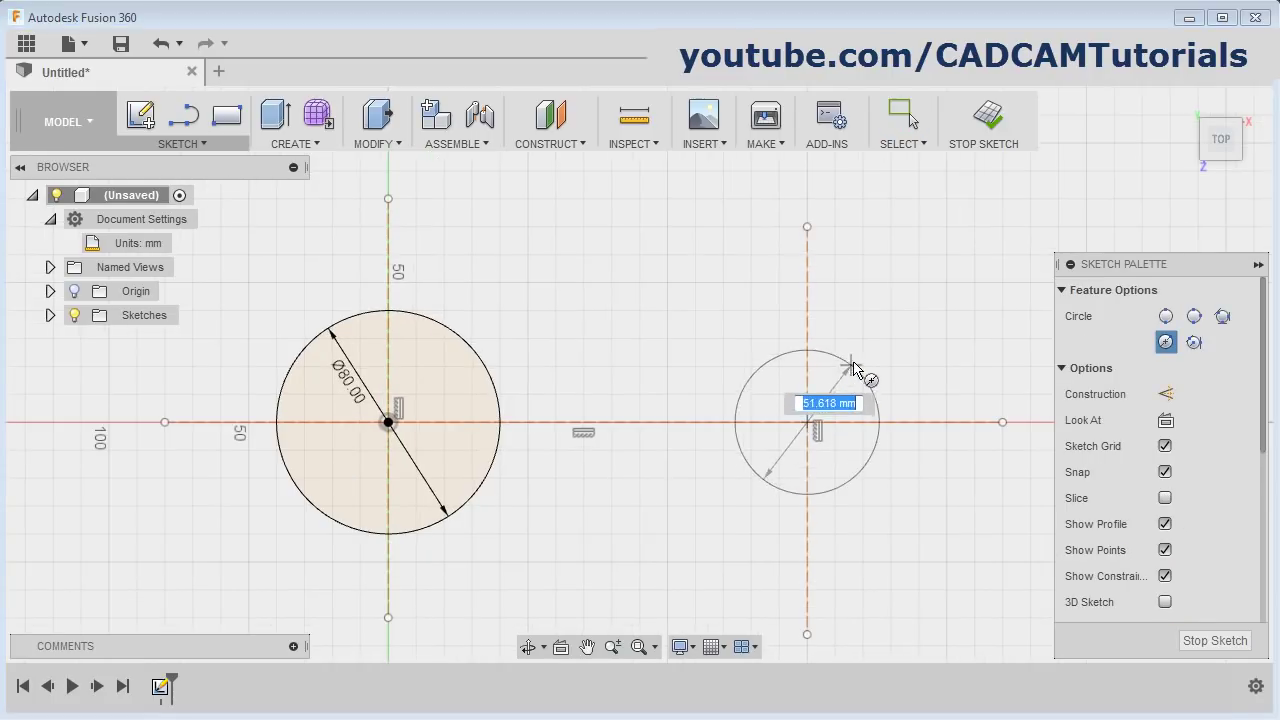
text(60)
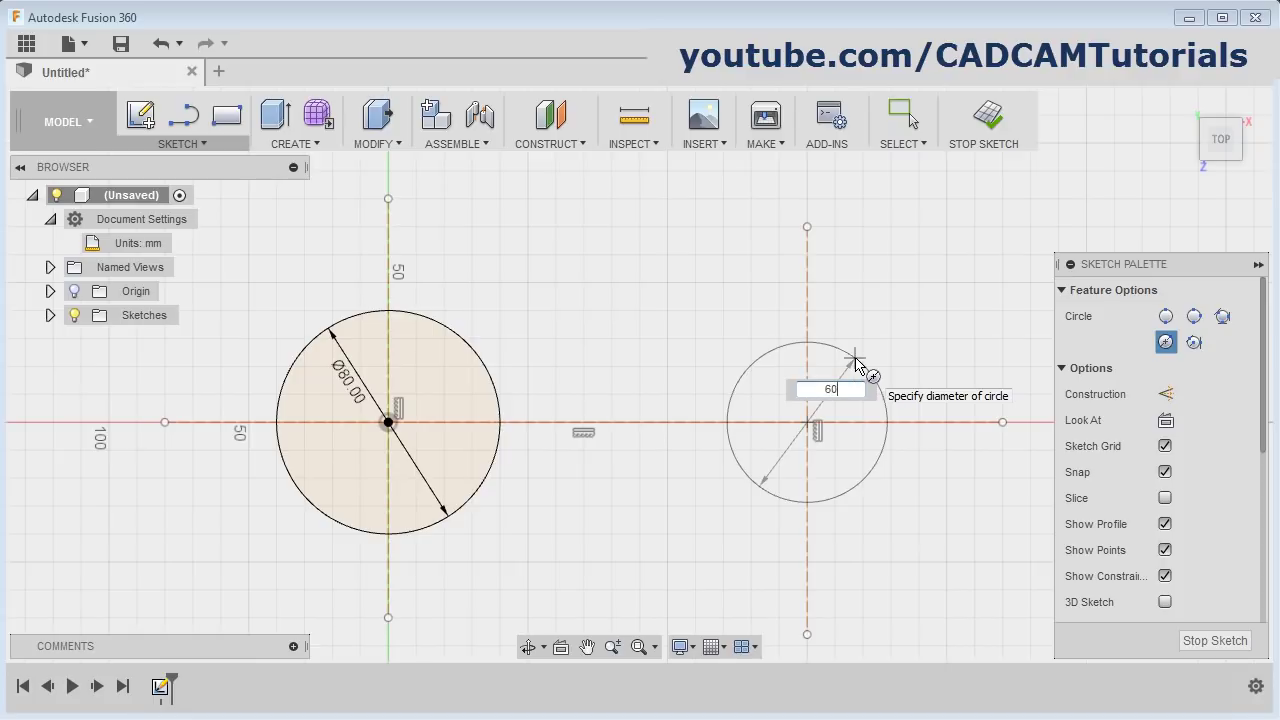
key(Return)
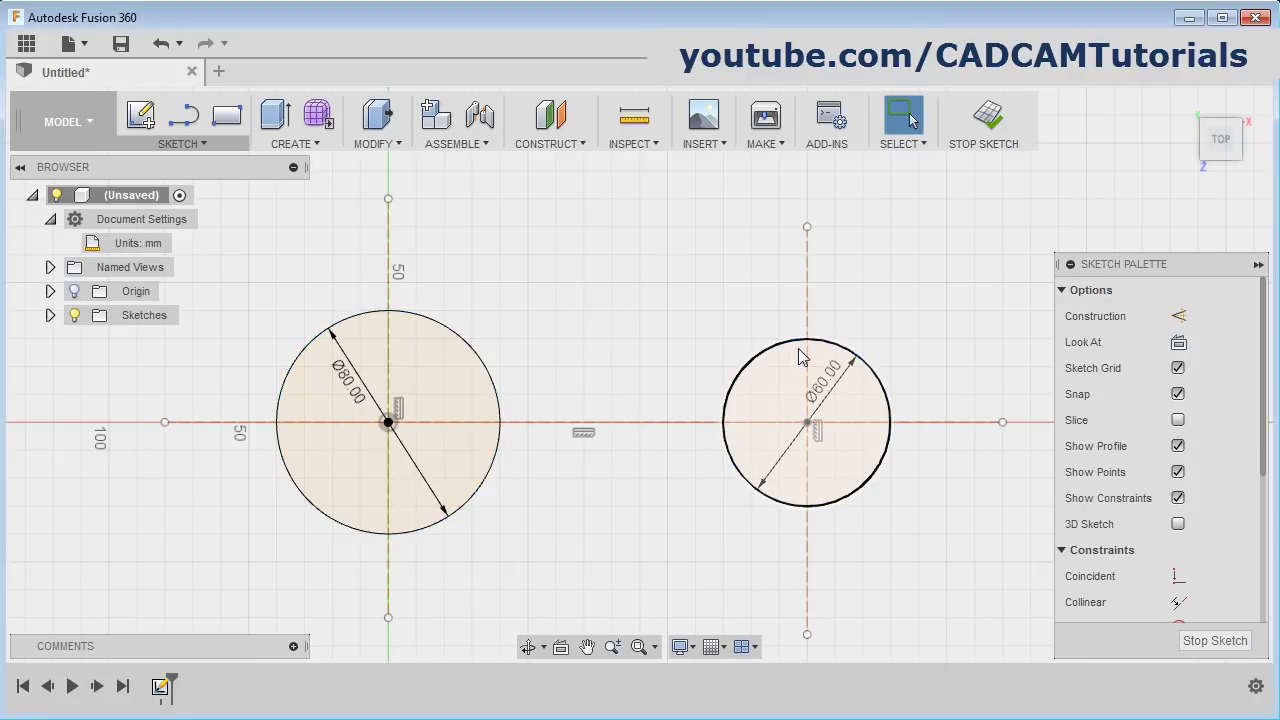
Draw a line from the top of the left circle to the top of the right circle
click(184, 118)
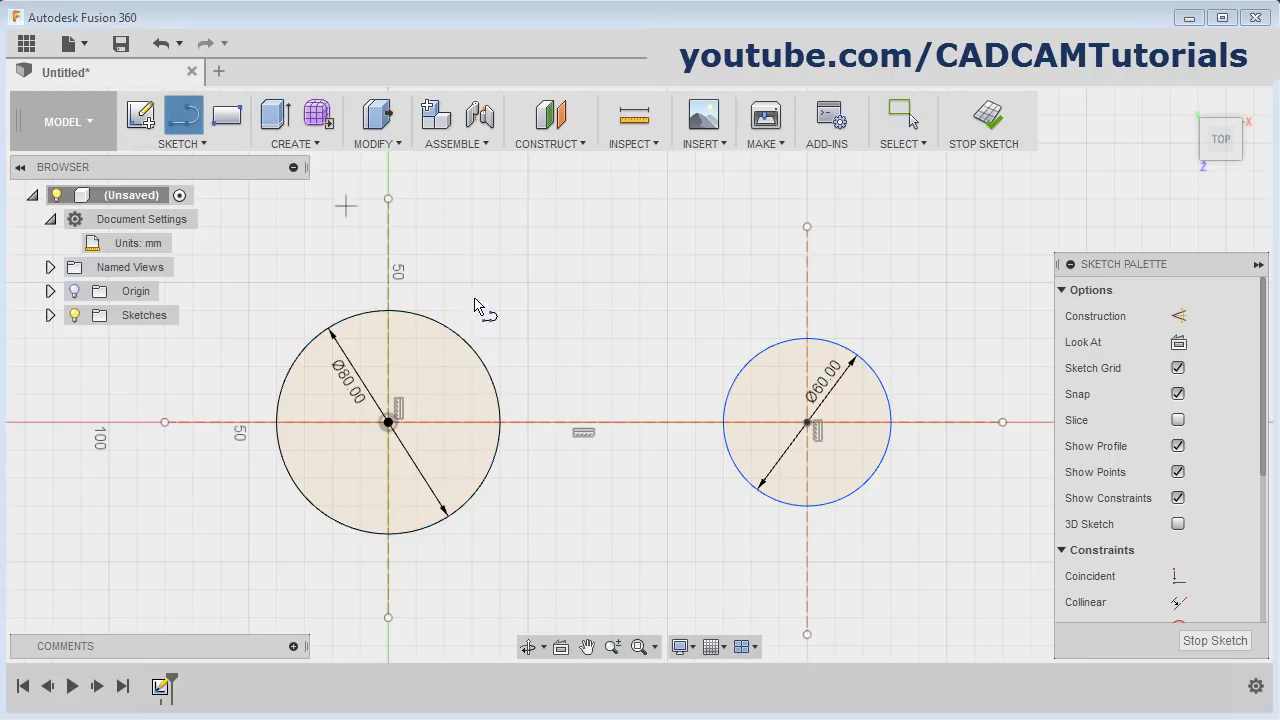
click(414, 314)
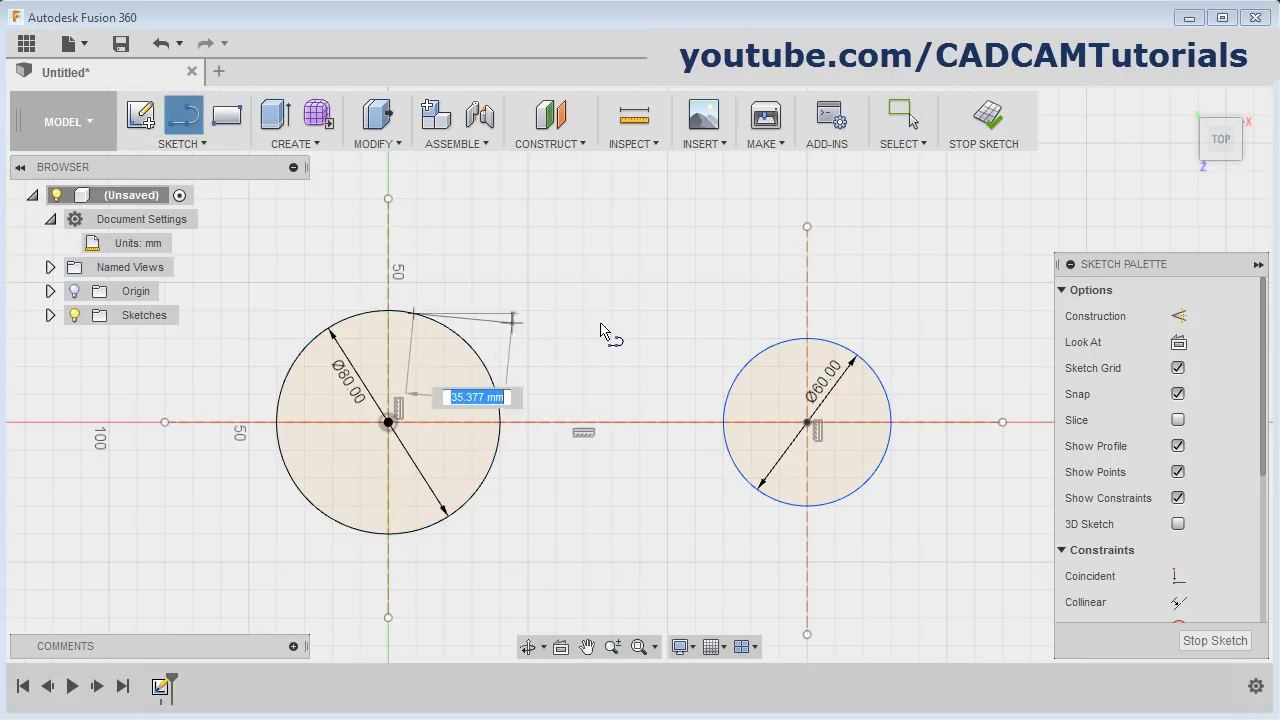
double_click(818, 345)
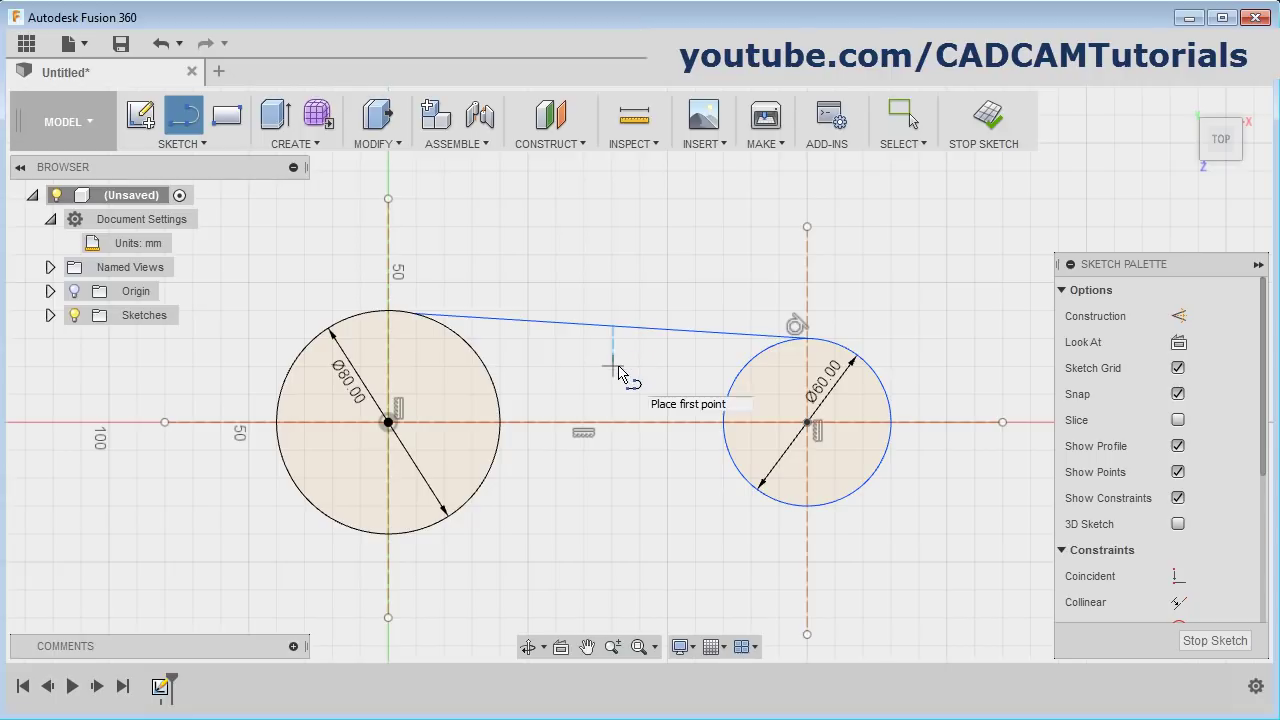
key(Escape)
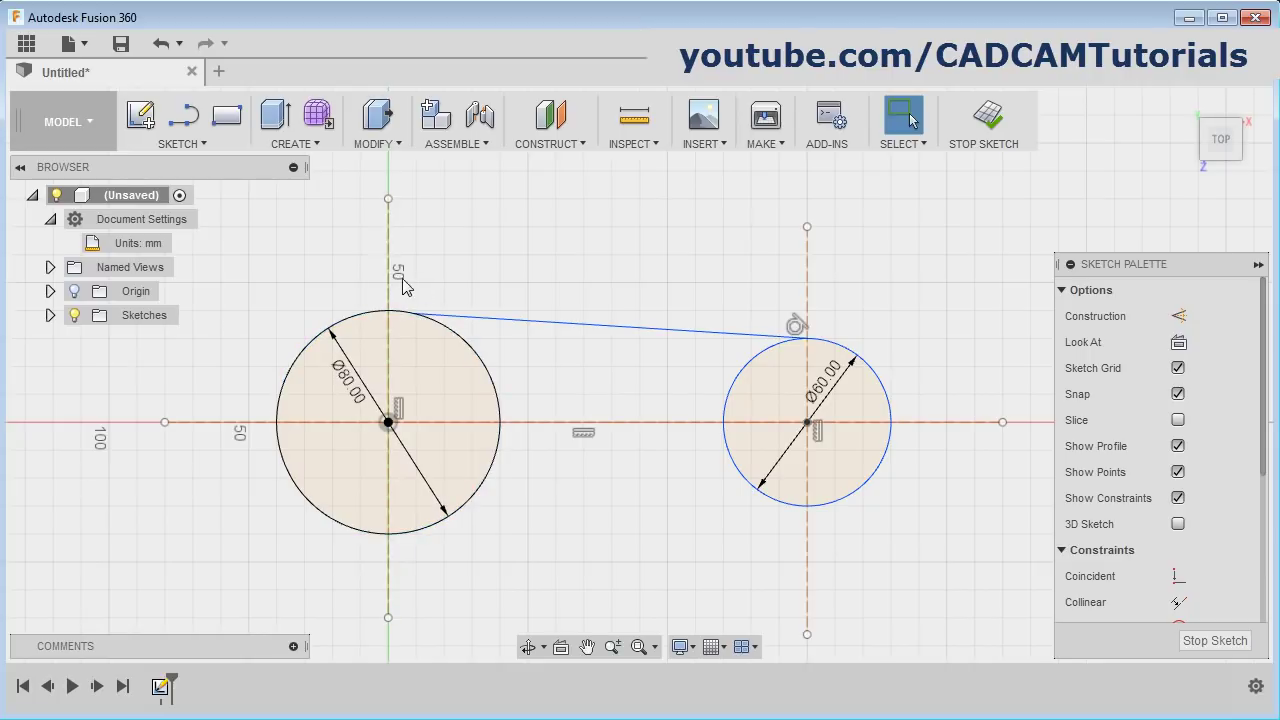
Constrain the connecting line tangent to the 80 mm circle
click(474, 356)
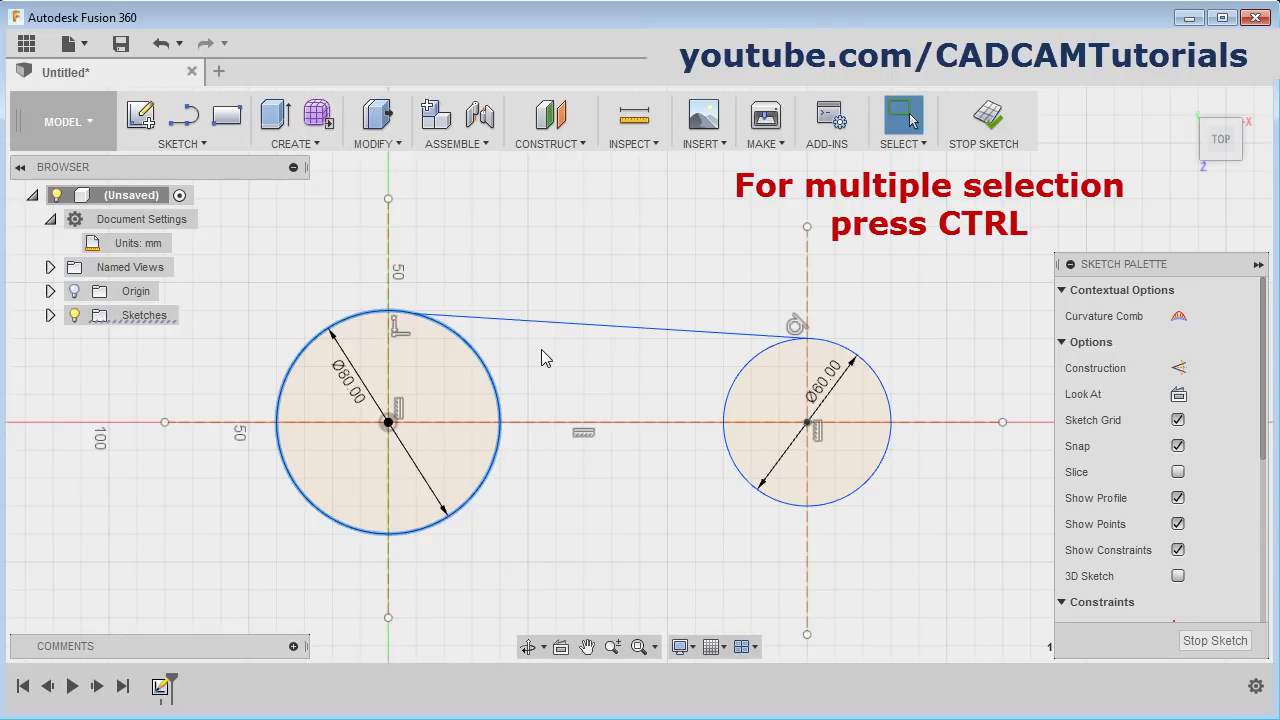
ctrl+click(485, 321)
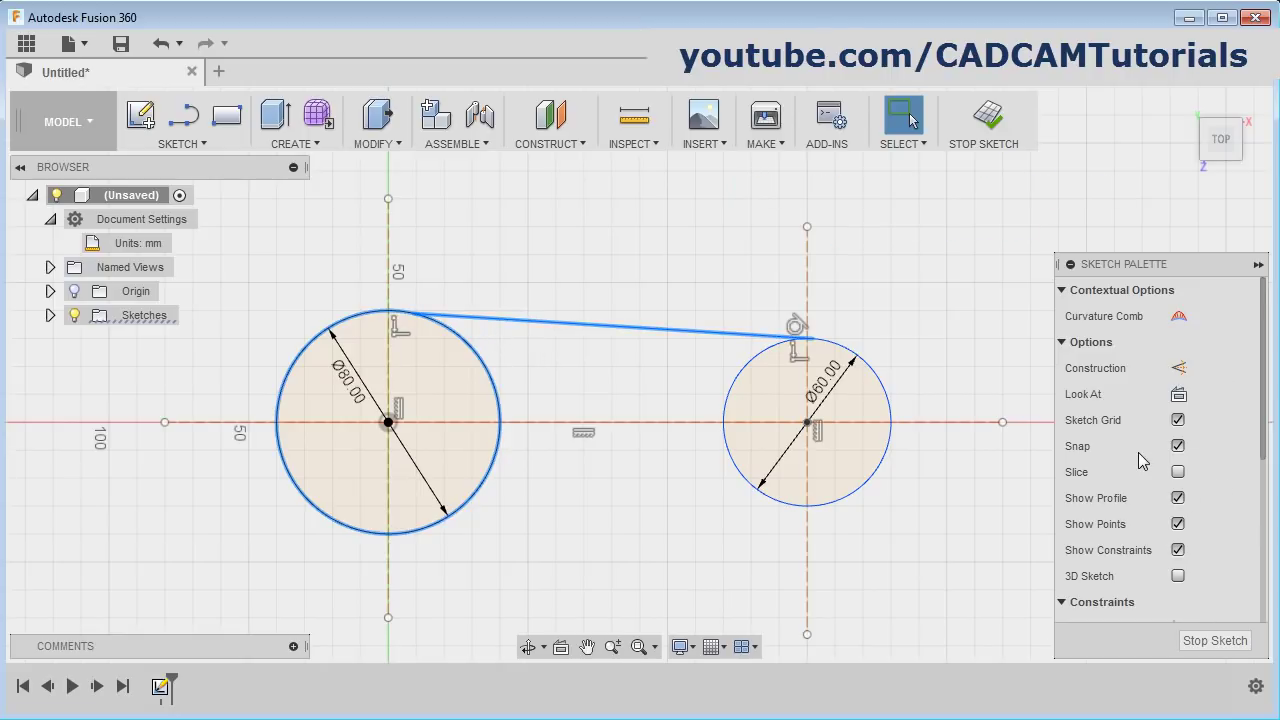
scroll(1138, 452, down, 5)
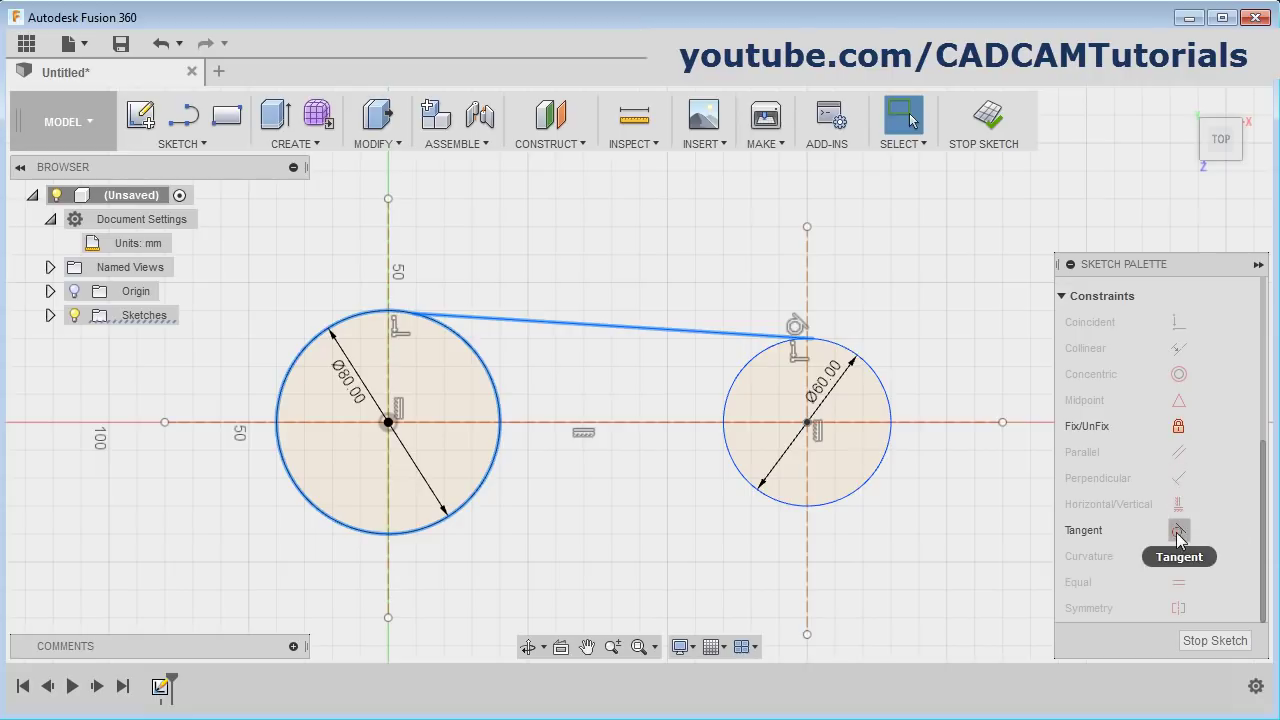
click(1178, 532)
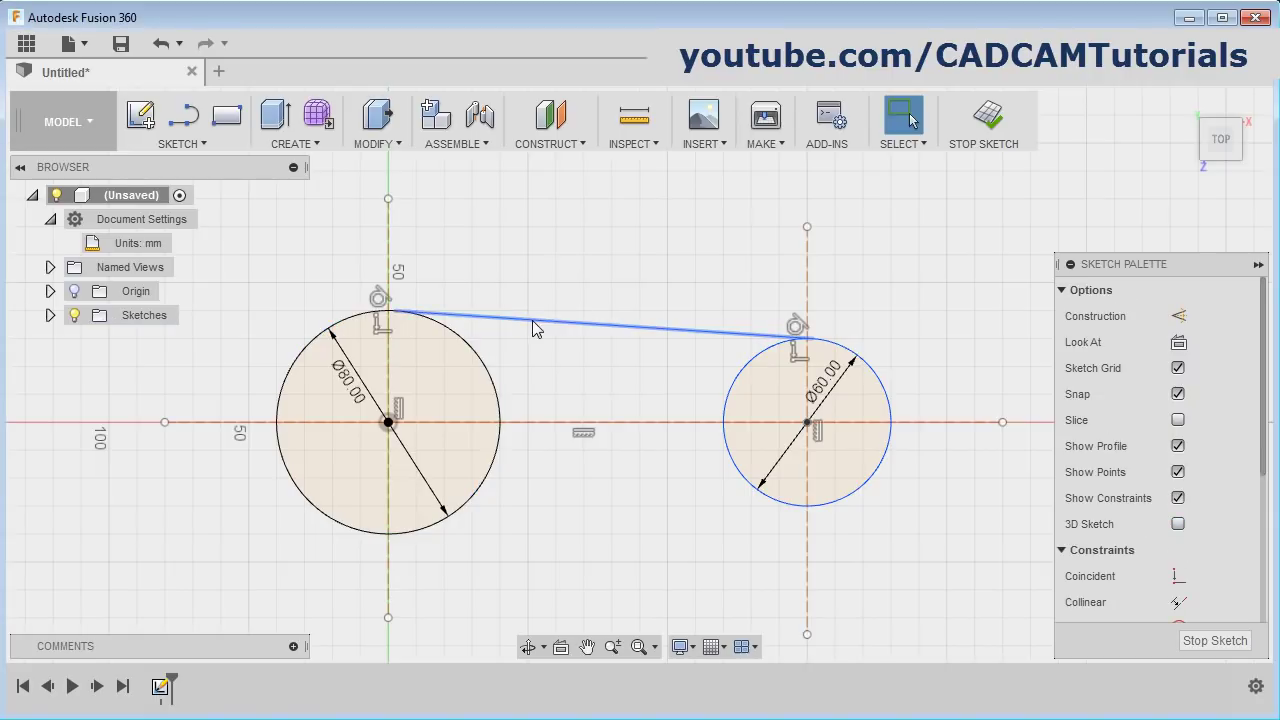
click(198, 145)
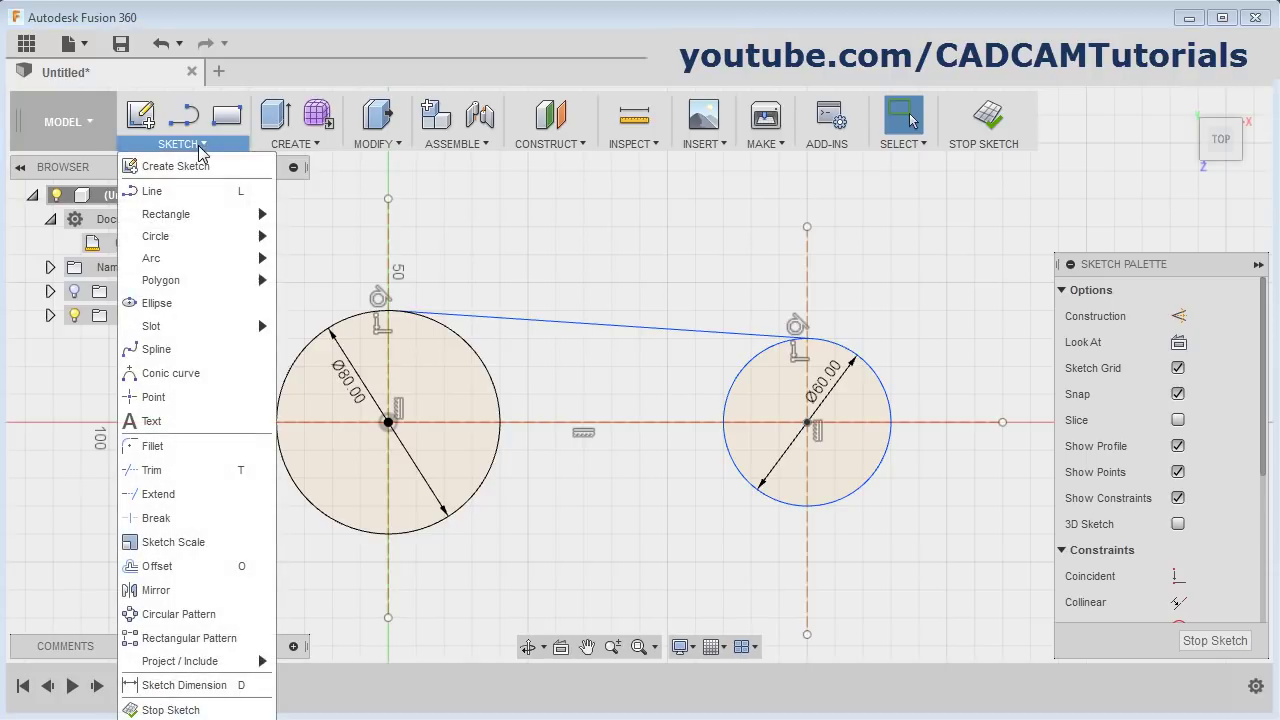
Mirror the top tangent line across the horizontal axis to create the bottom tangent line
click(157, 589)
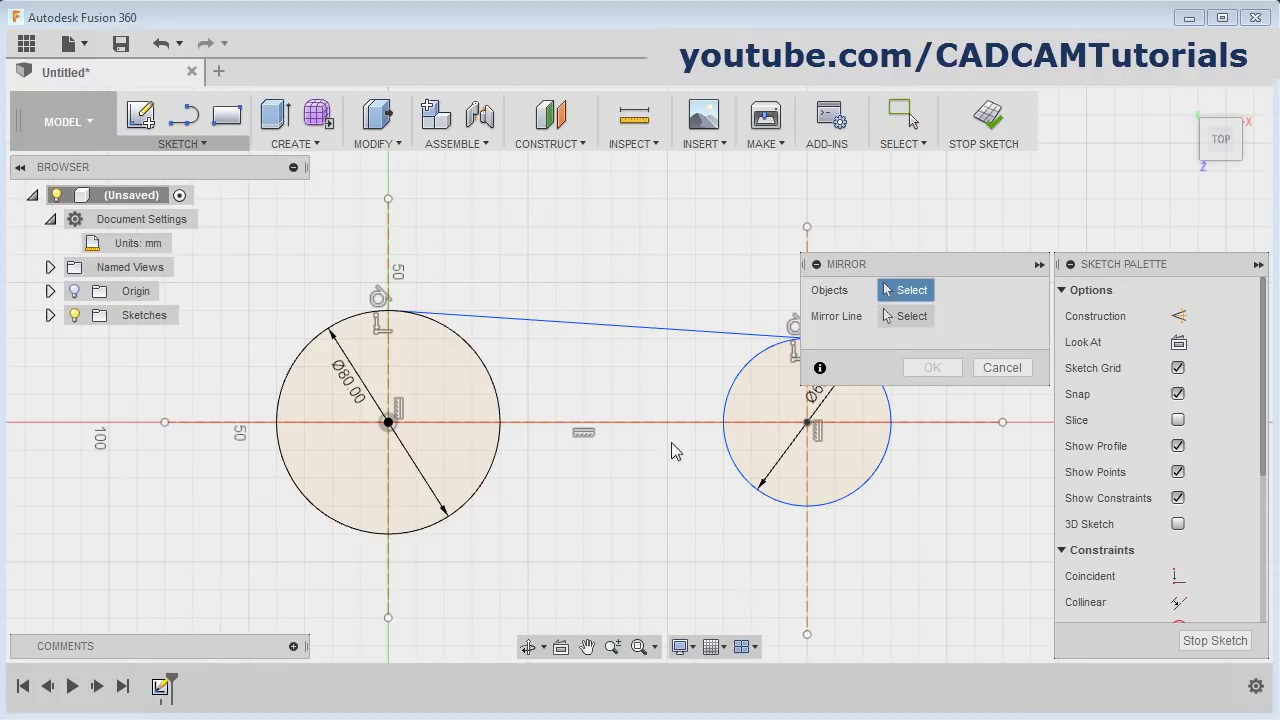
click(563, 321)
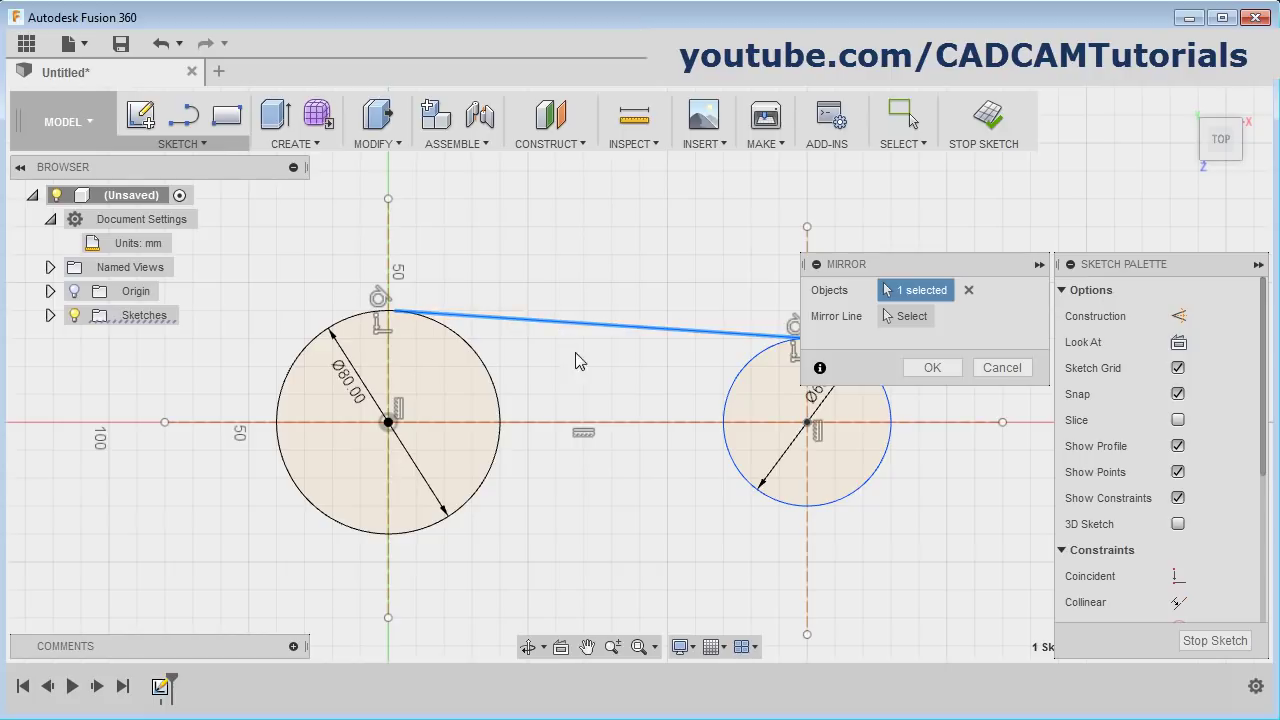
click(911, 320)
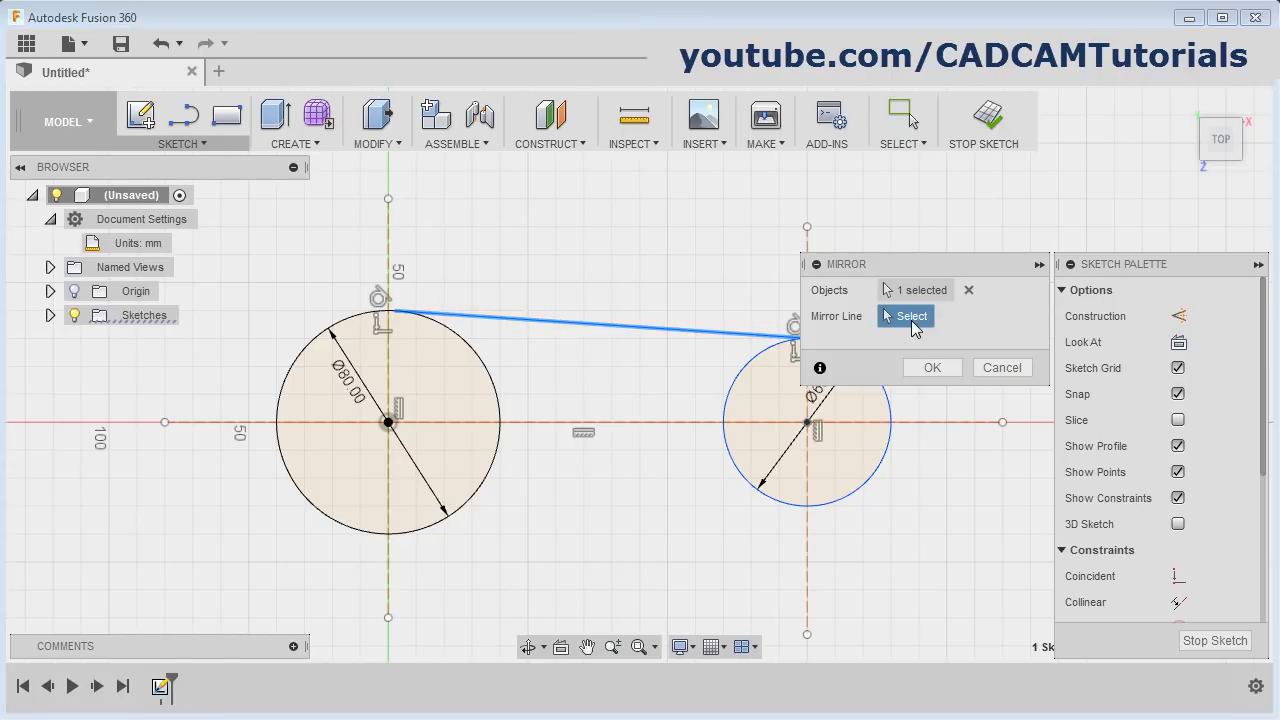
click(547, 422)
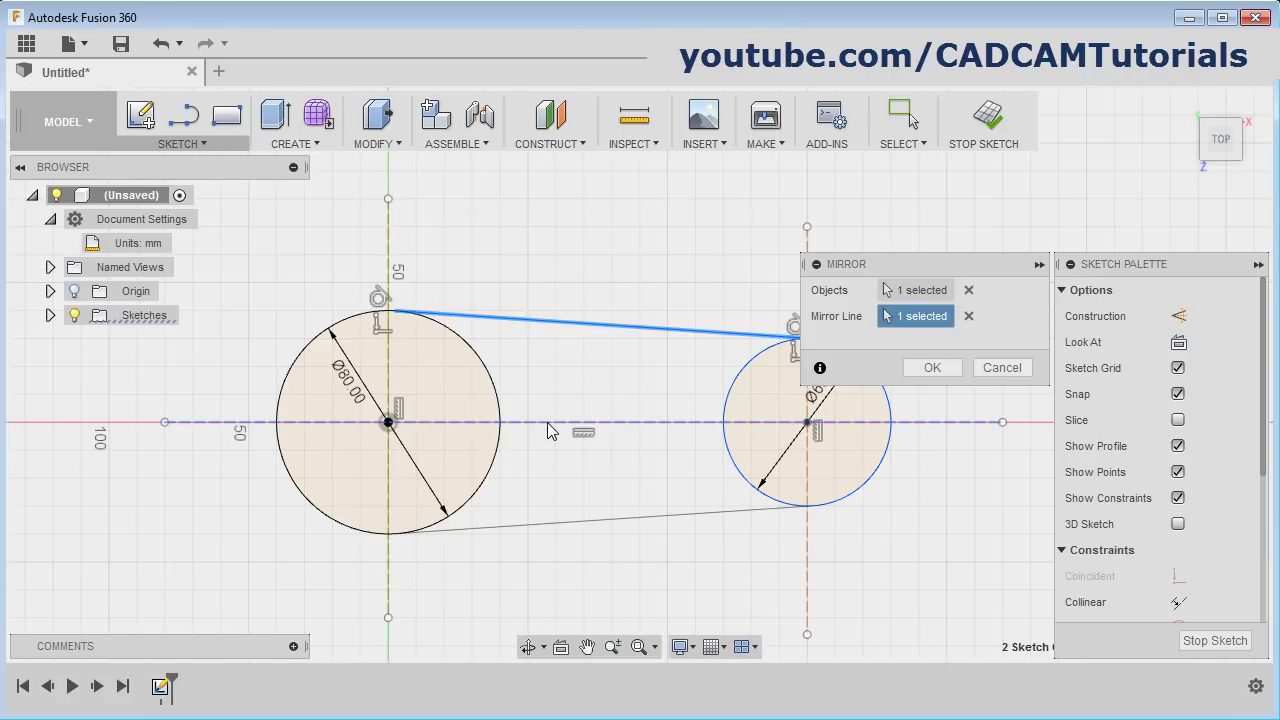
click(944, 370)
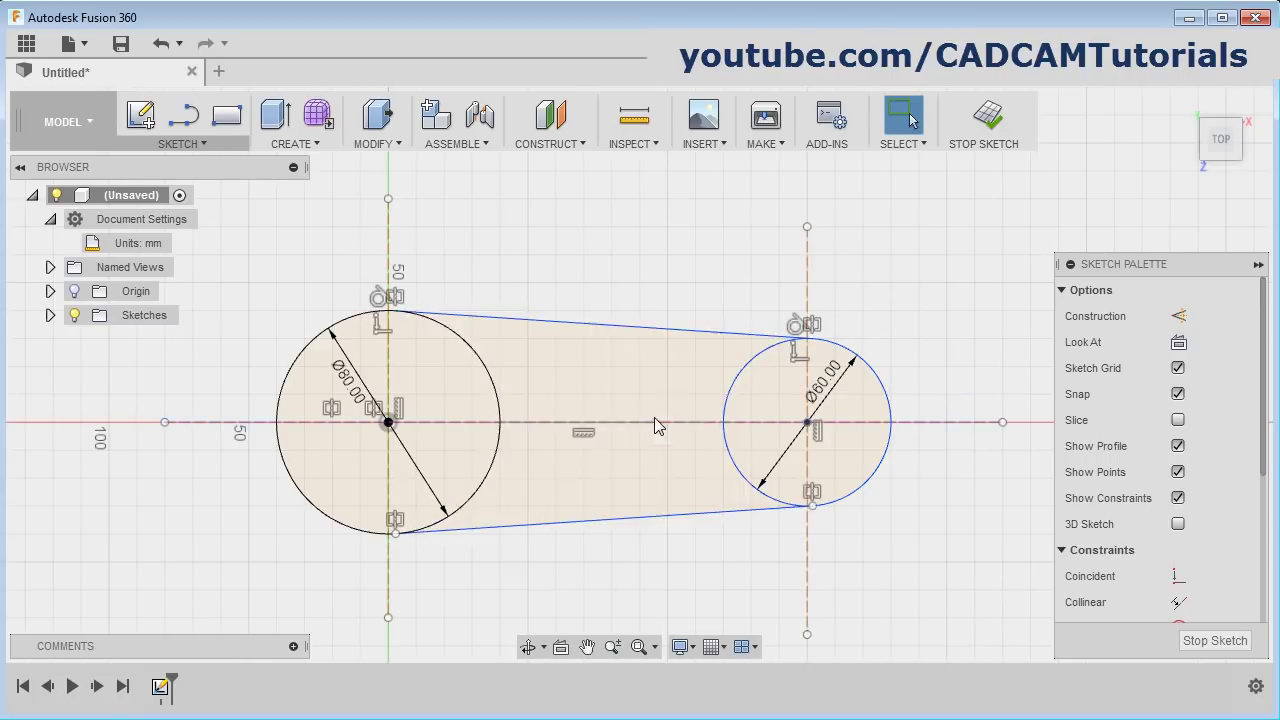
Trim away the upper and lower inner arcs of both the left and right circles
click(205, 145)
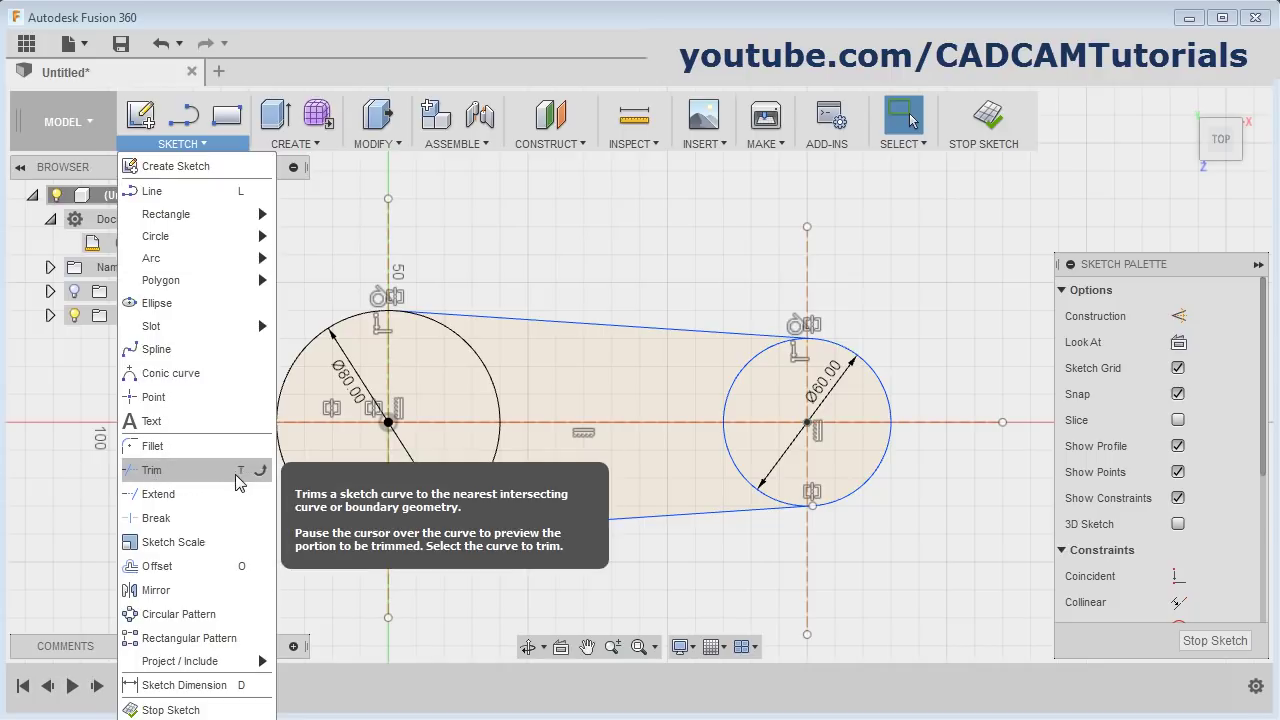
click(163, 478)
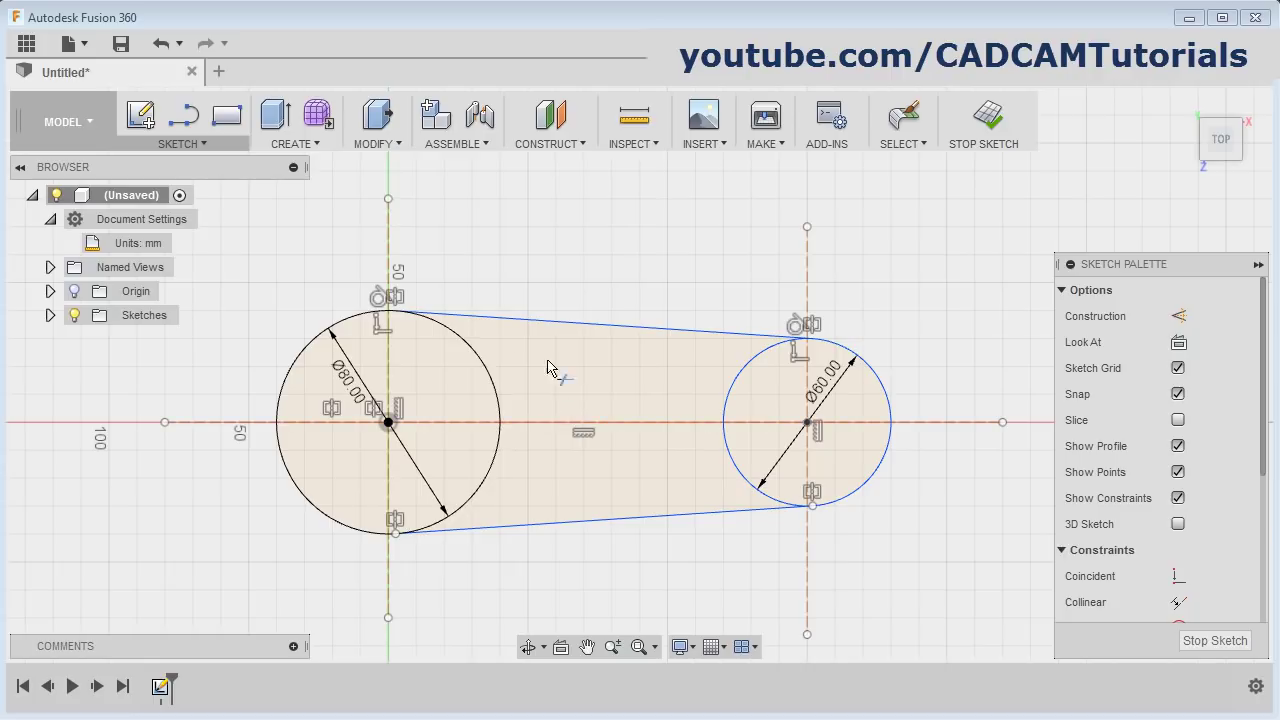
click(464, 347)
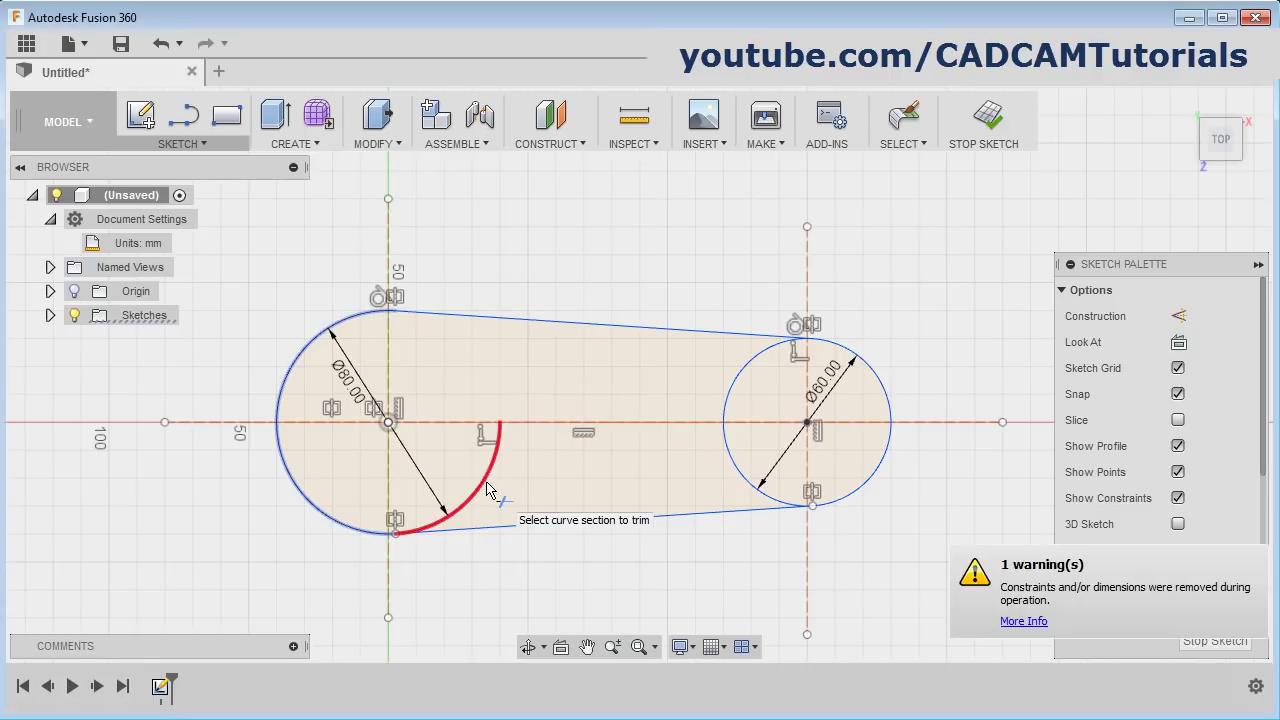
click(467, 502)
click(737, 396)
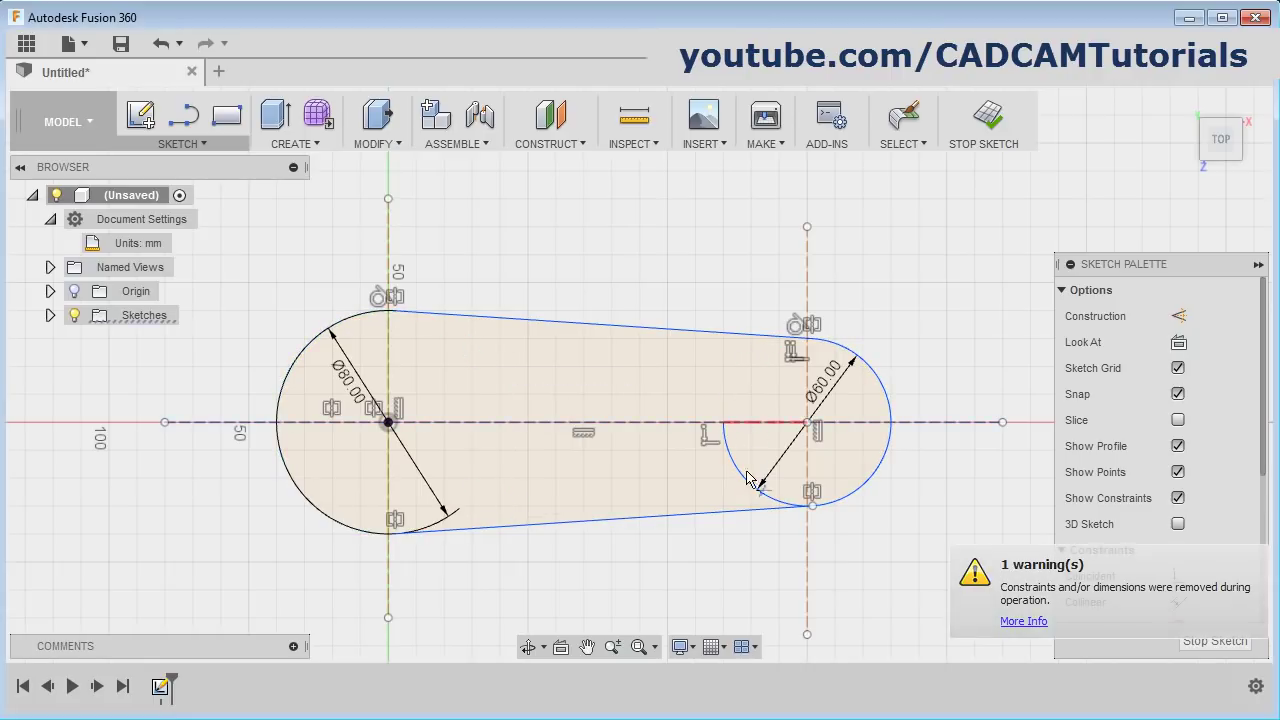
click(775, 502)
Trim the leftover sliver near the lower tangent point and fit the sketch in view
scroll(785, 510, up, 5)
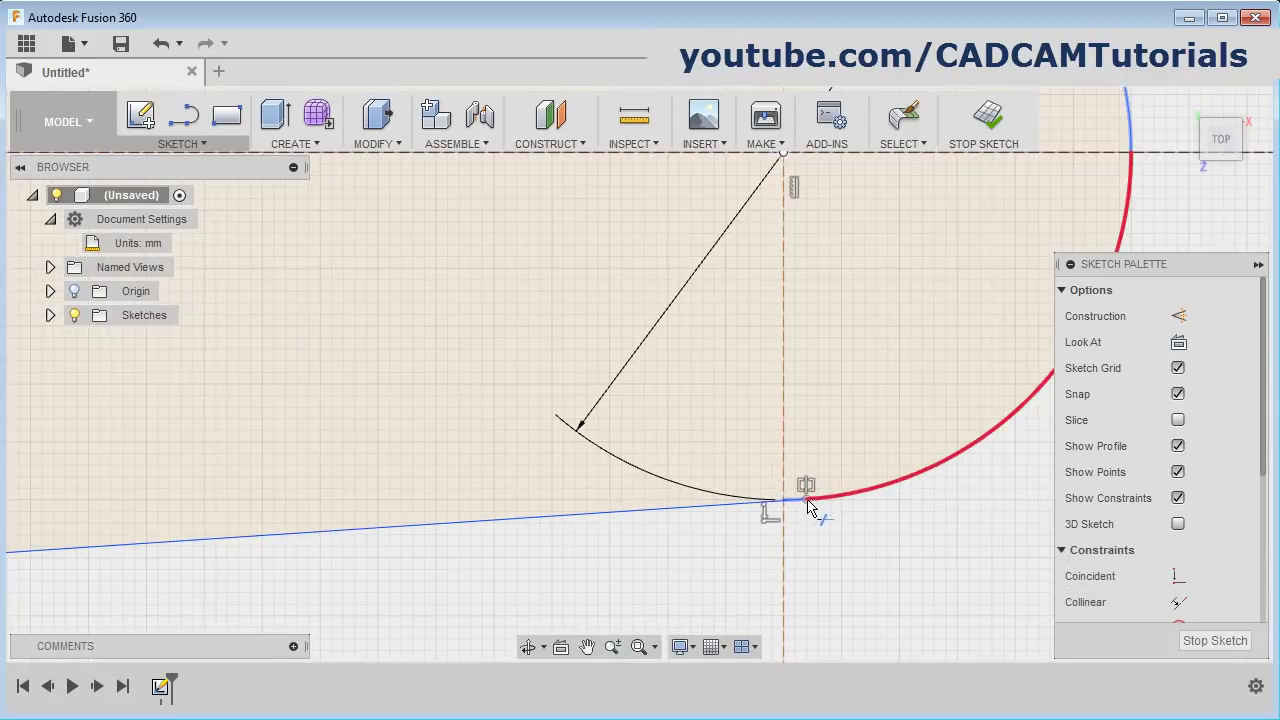
scroll(781, 525, up, 3)
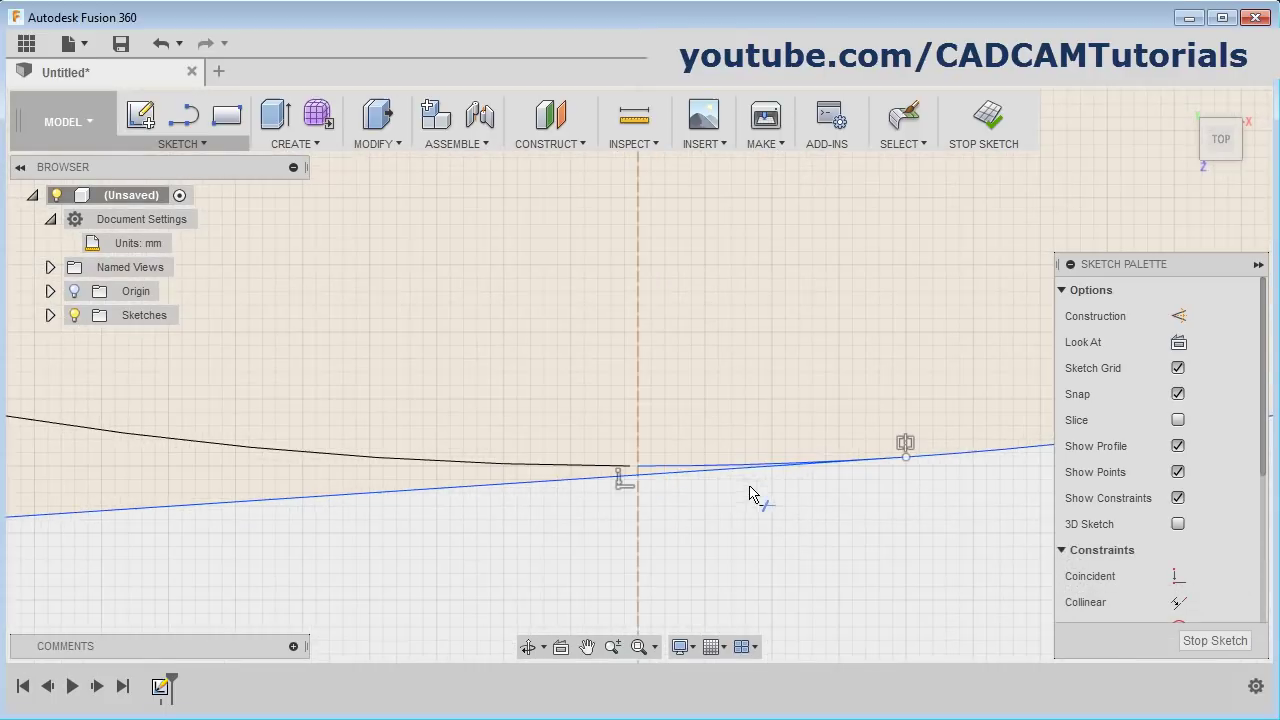
click(672, 467)
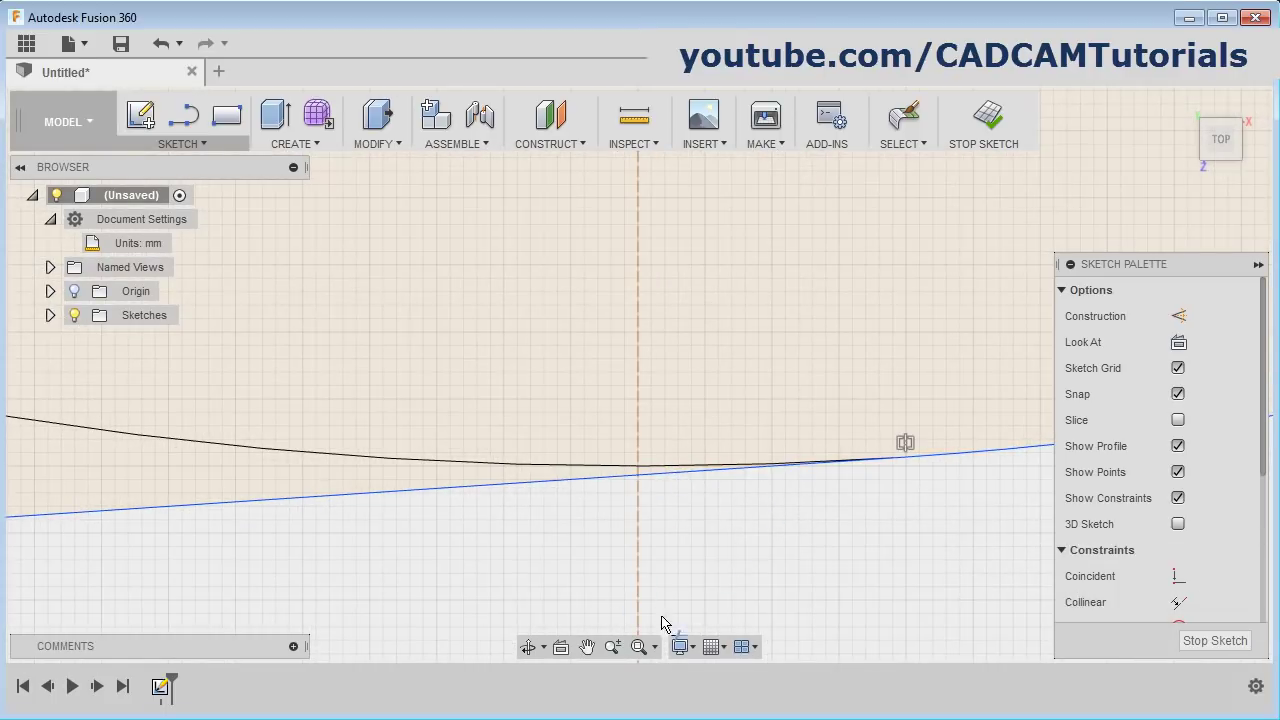
click(640, 647)
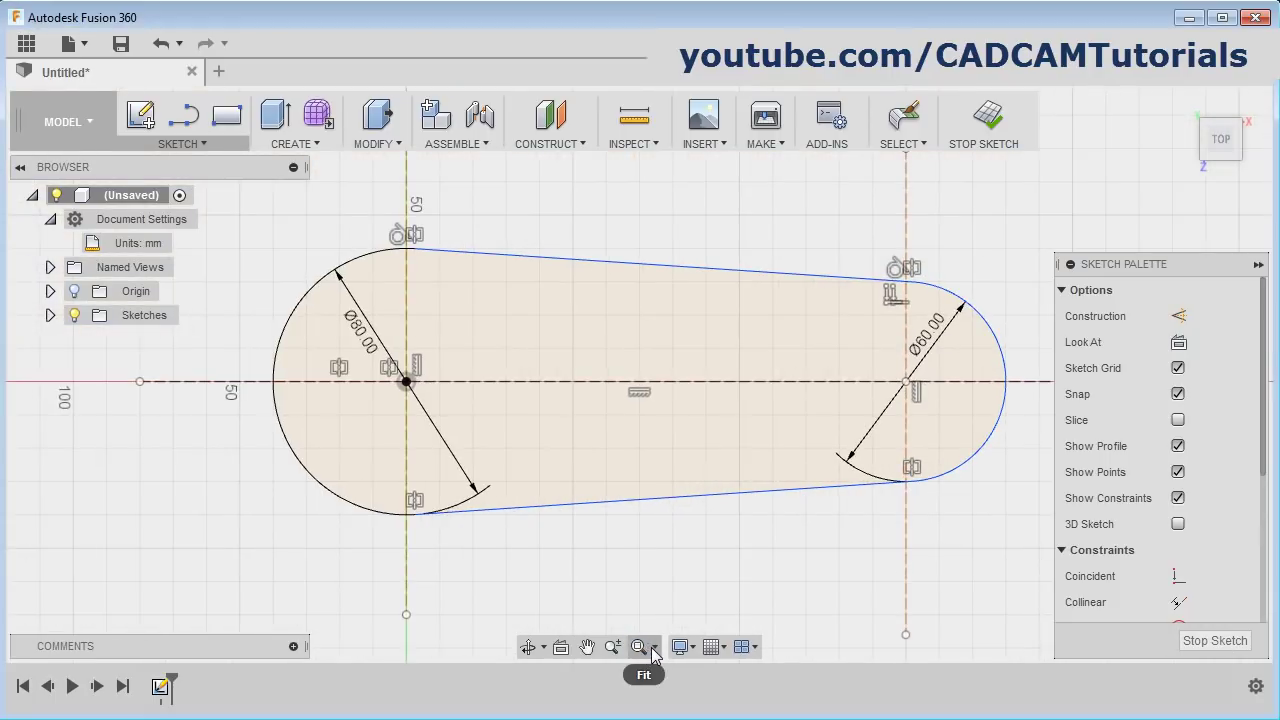
Zoom into a small window around the right arc to magnify it
click(654, 647)
click(665, 674)
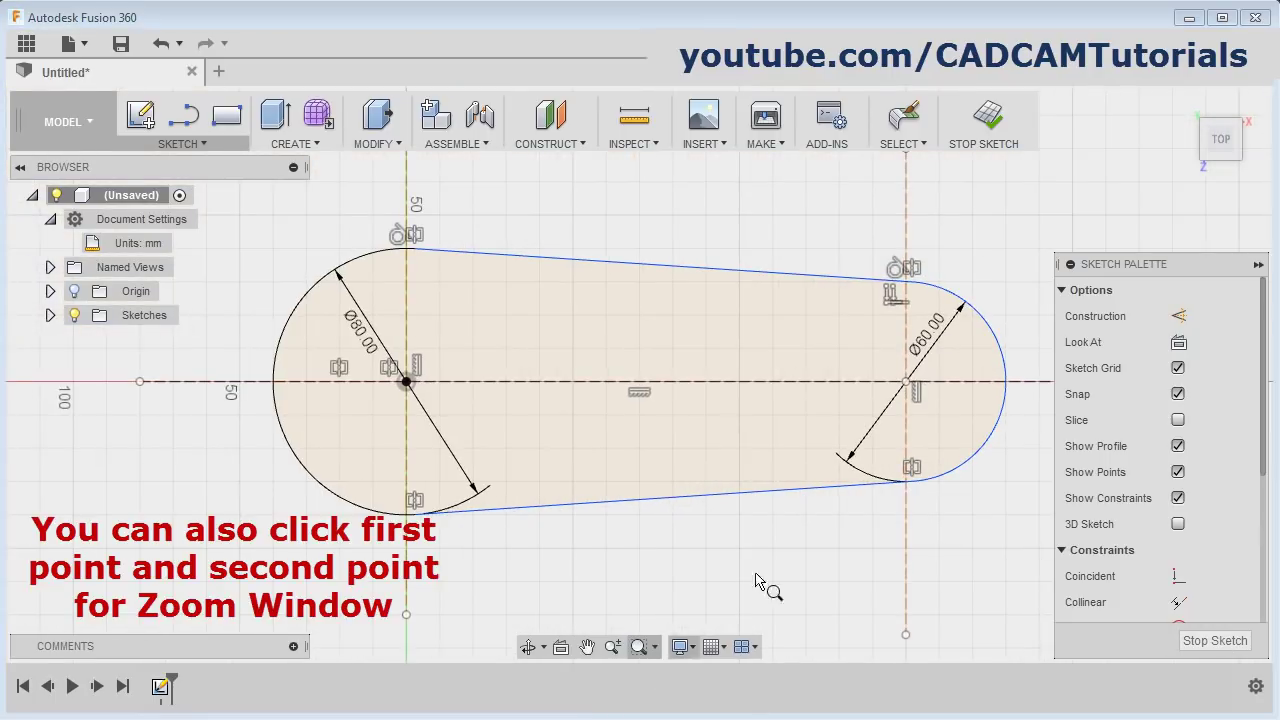
click(901, 283)
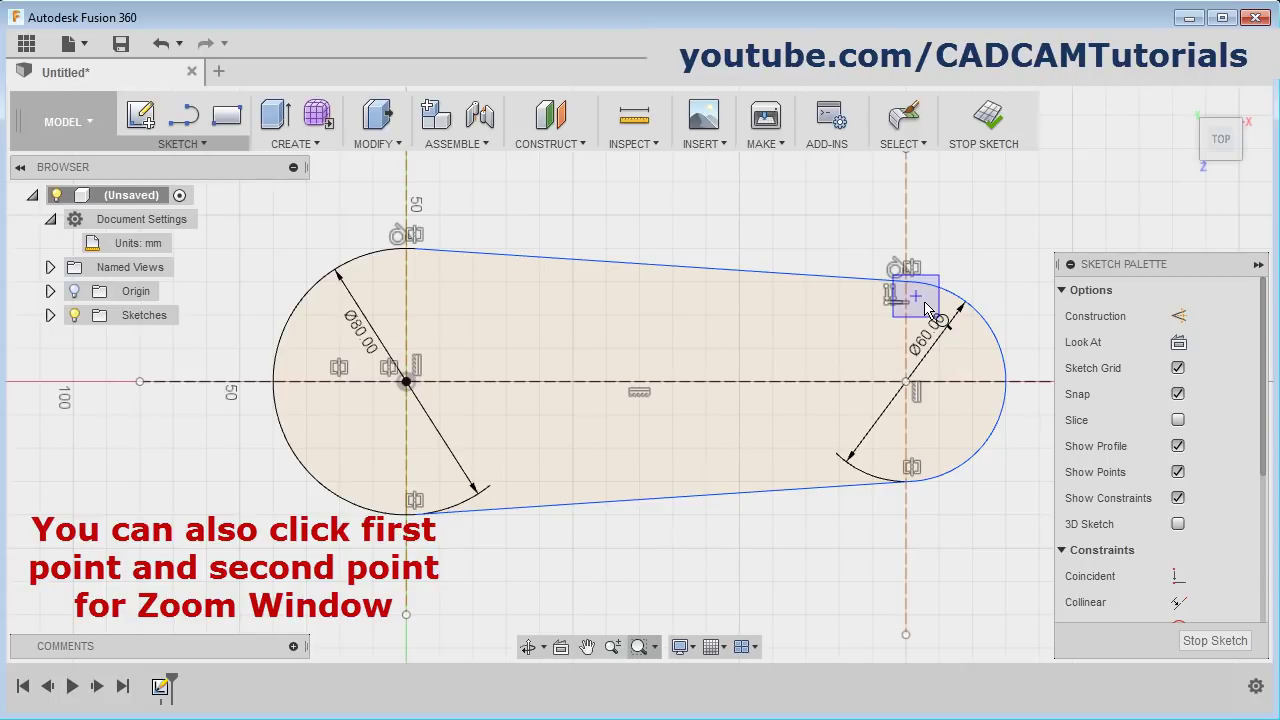
click(928, 312)
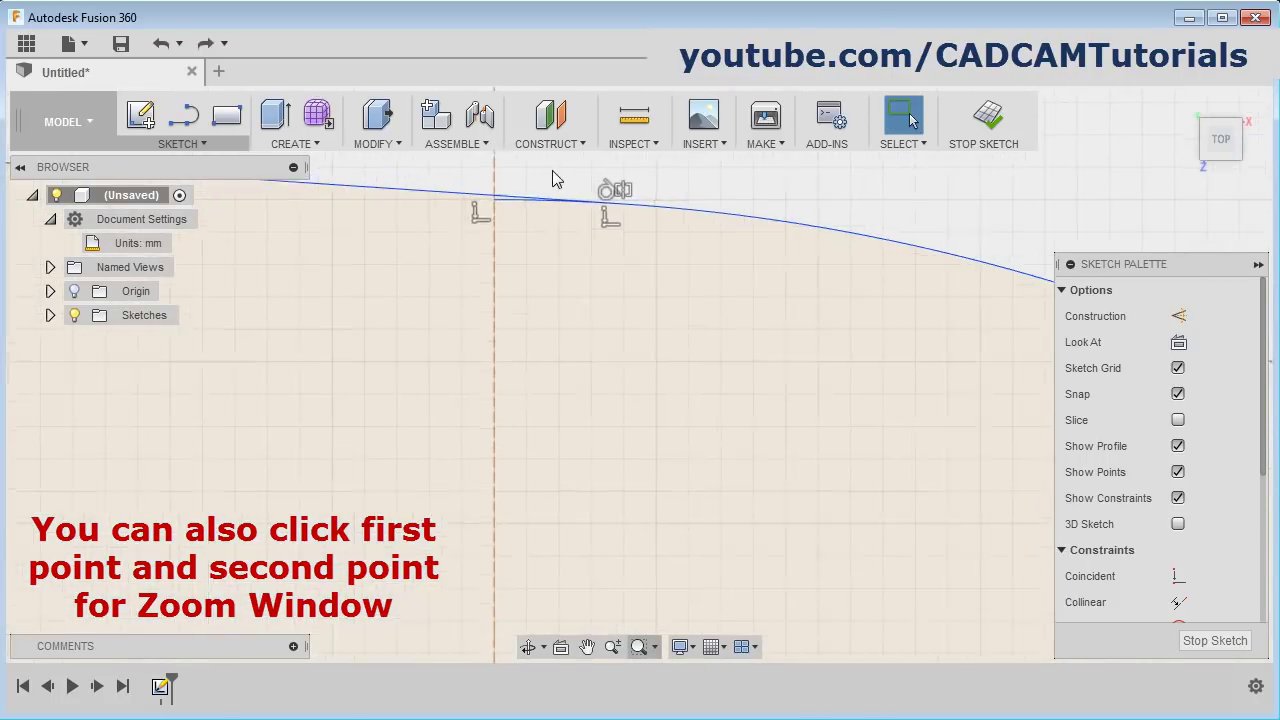
Trim out the short leftover segment and fit the whole slot sketch in view
key(t)
click(505, 251)
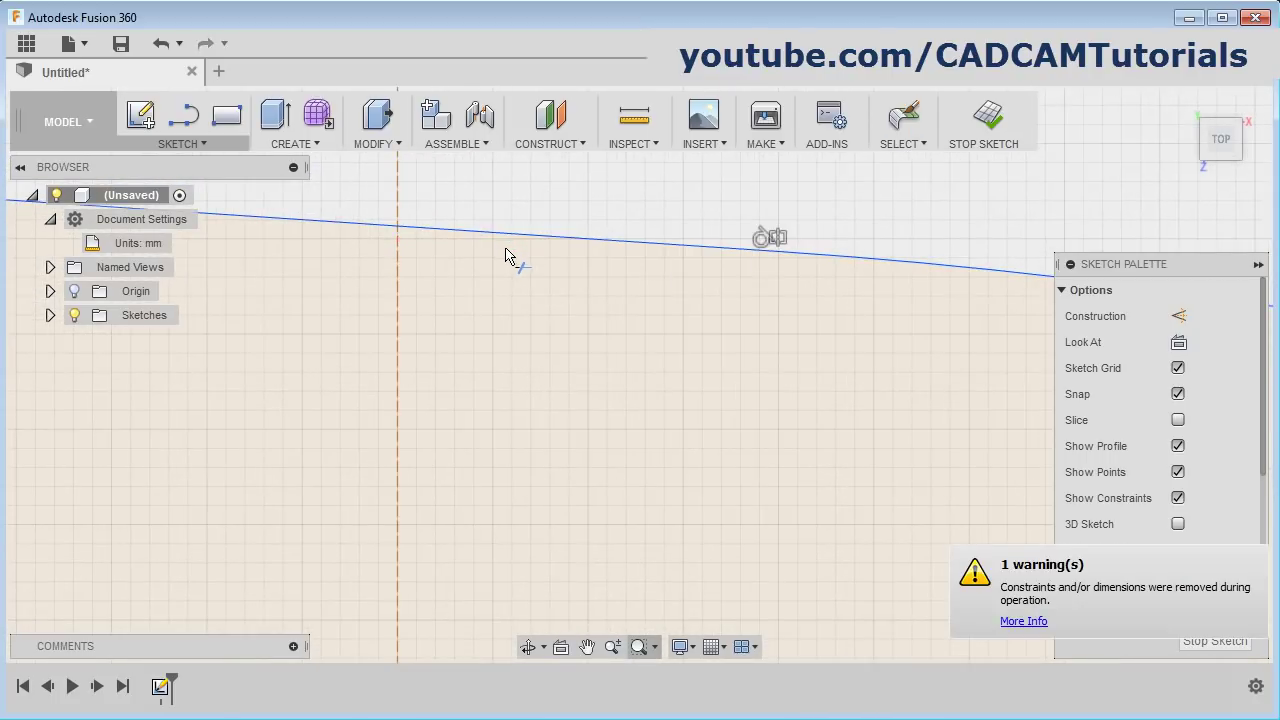
click(655, 647)
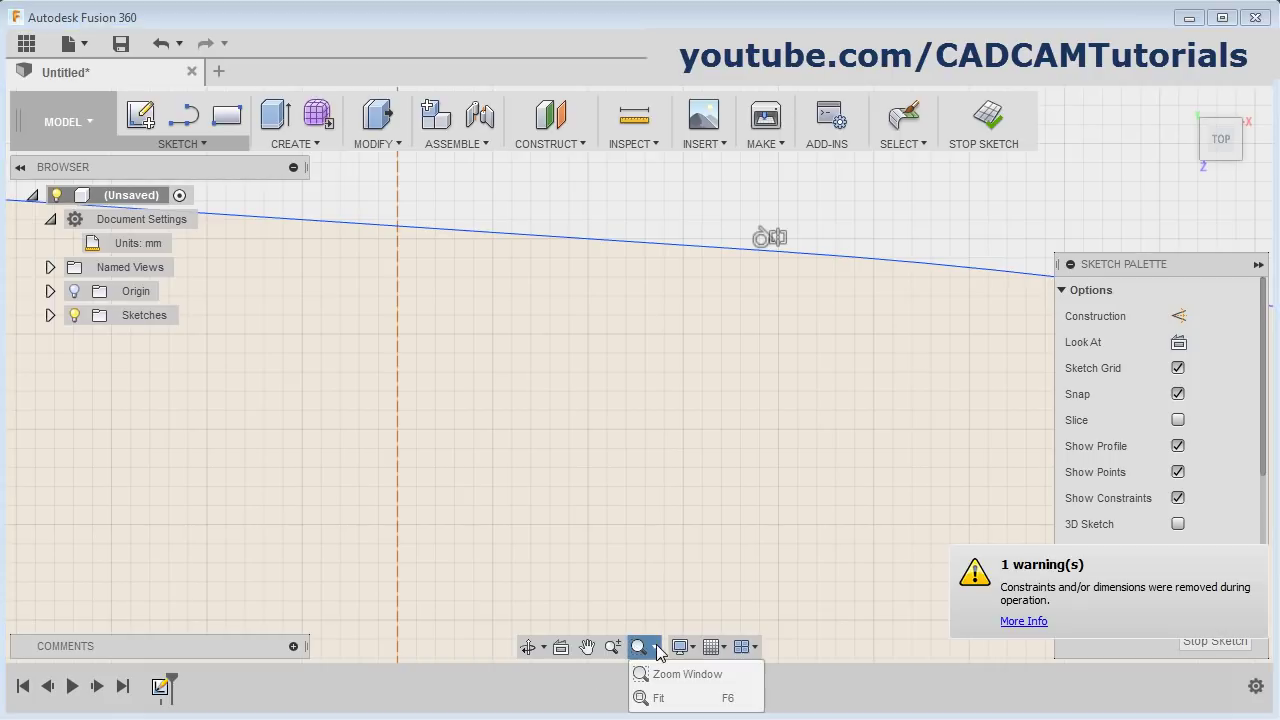
click(656, 701)
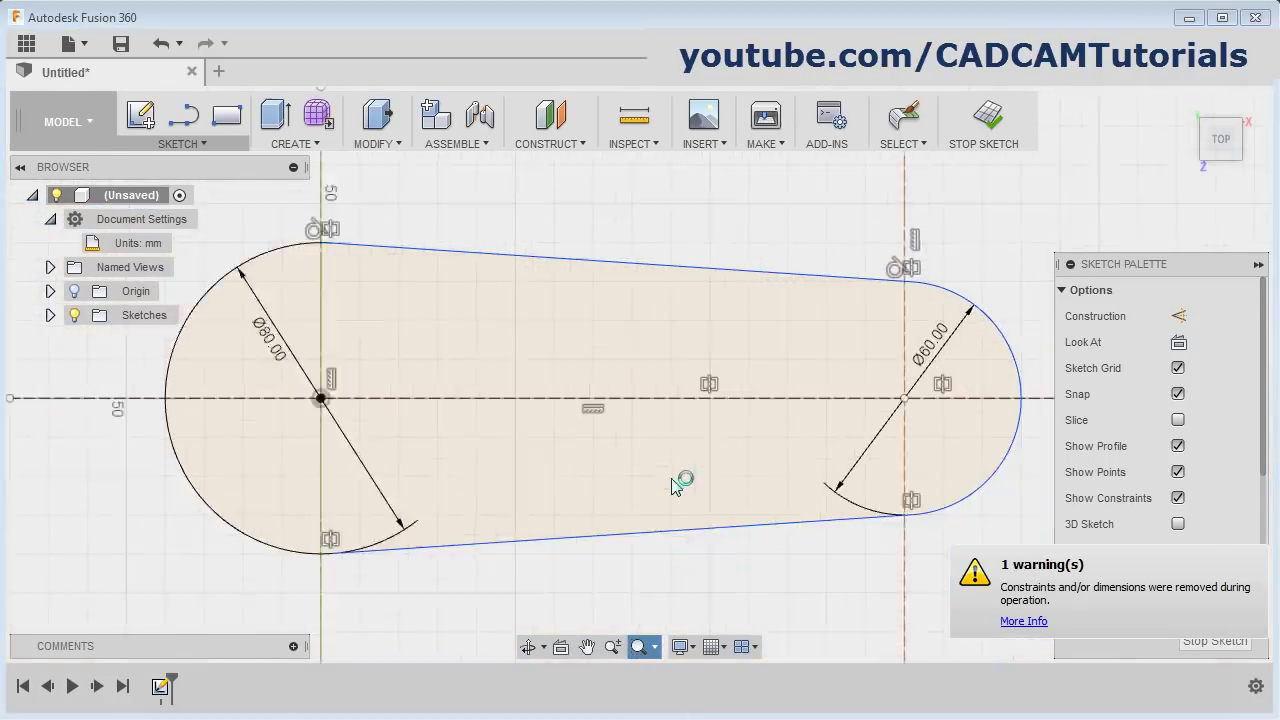
click(587, 647)
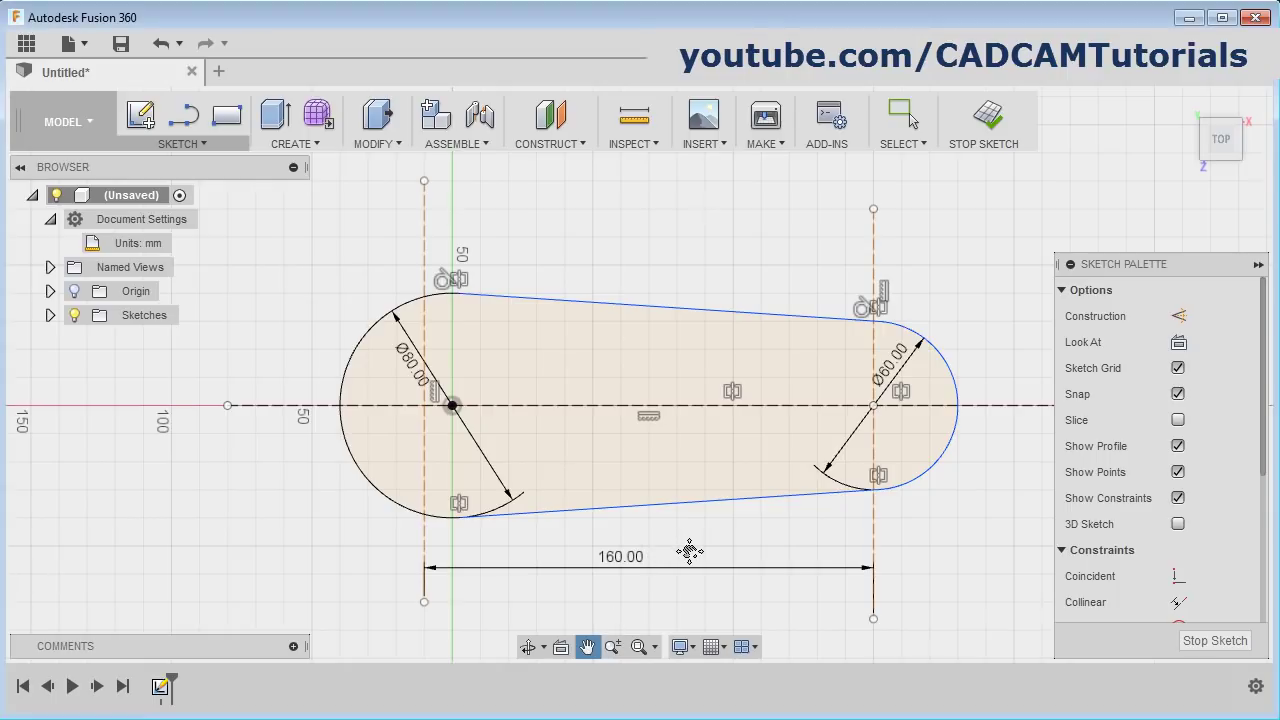
mouse_move(689, 544)
mouse_down()
mouse_move(591, 457)
mouse_move(632, 519)
mouse_move(627, 479)
mouse_up()
click(613, 647)
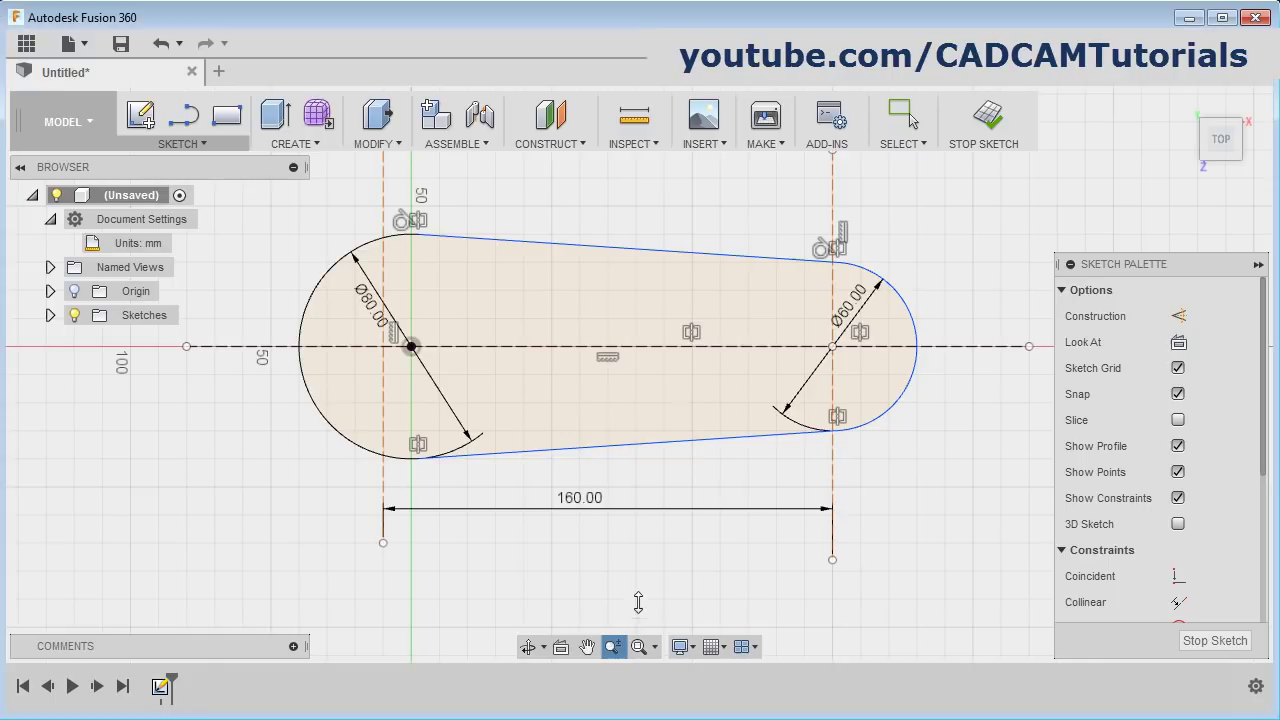
mouse_move(679, 420)
mouse_down()
mouse_move(677, 509)
mouse_move(686, 384)
mouse_move(683, 426)
mouse_up()
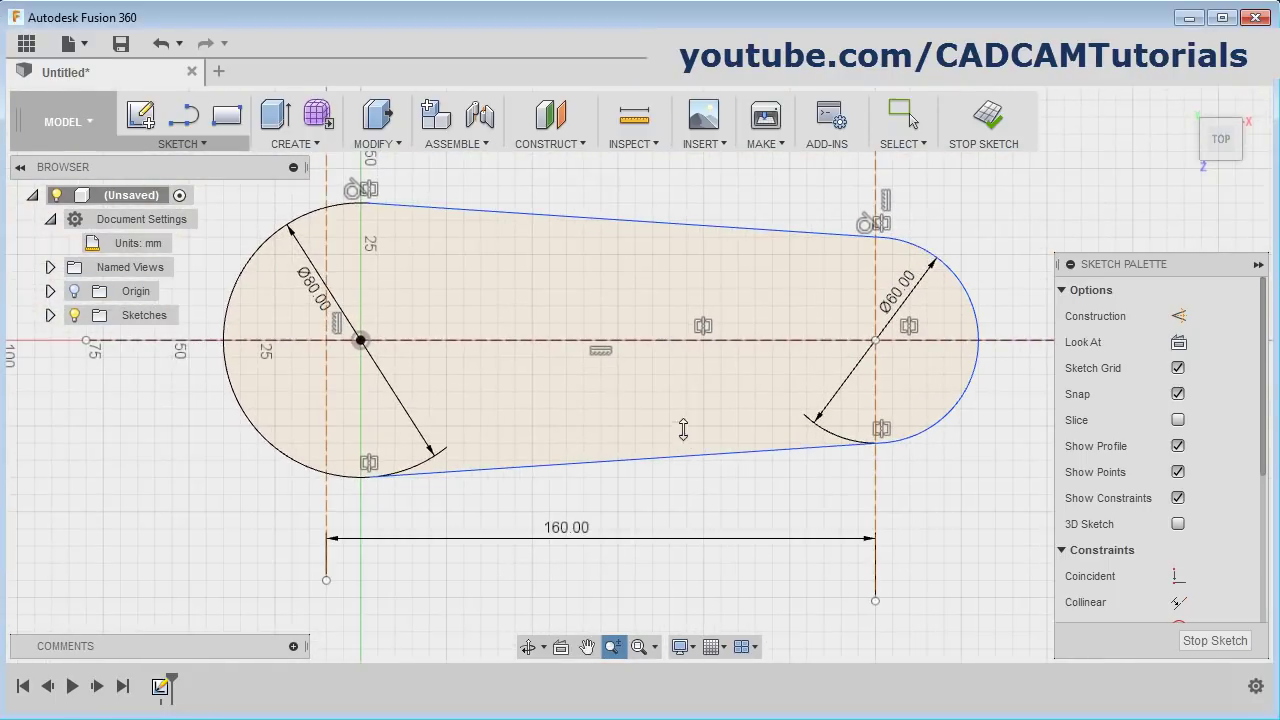
click(653, 647)
click(666, 678)
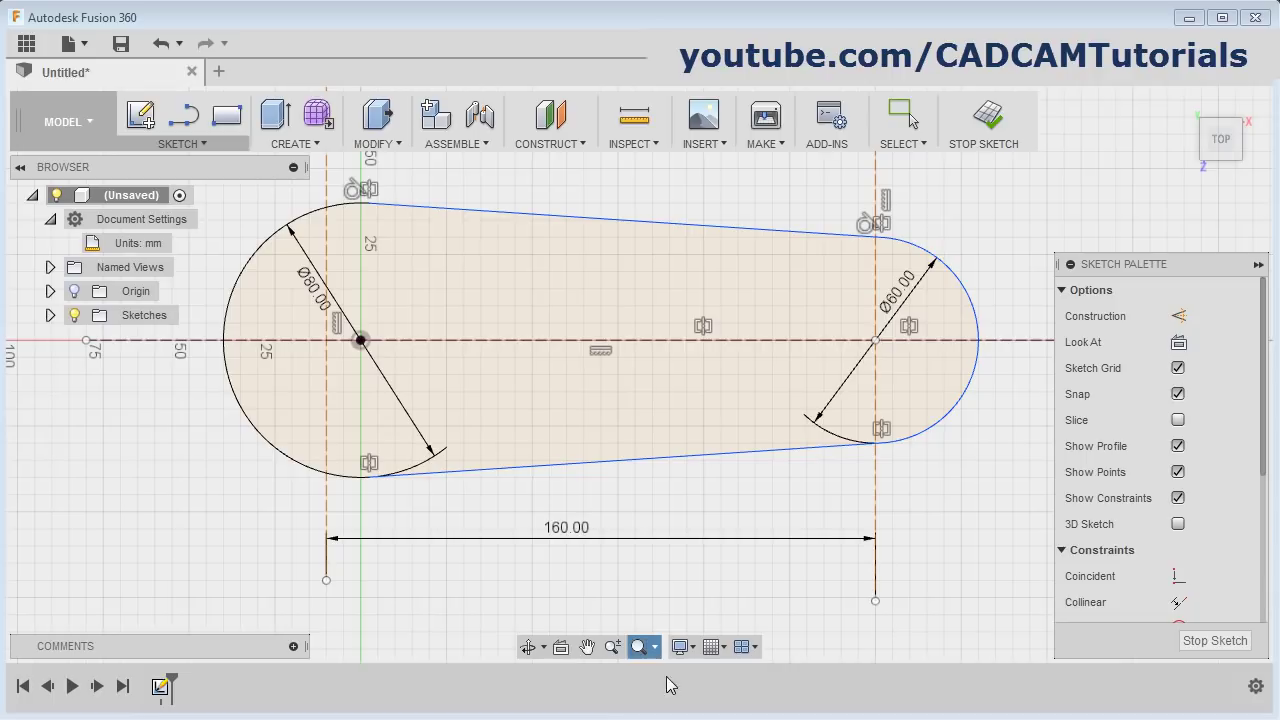
mouse_move(244, 207)
mouse_down()
mouse_move(407, 336)
mouse_move(592, 523)
mouse_up()
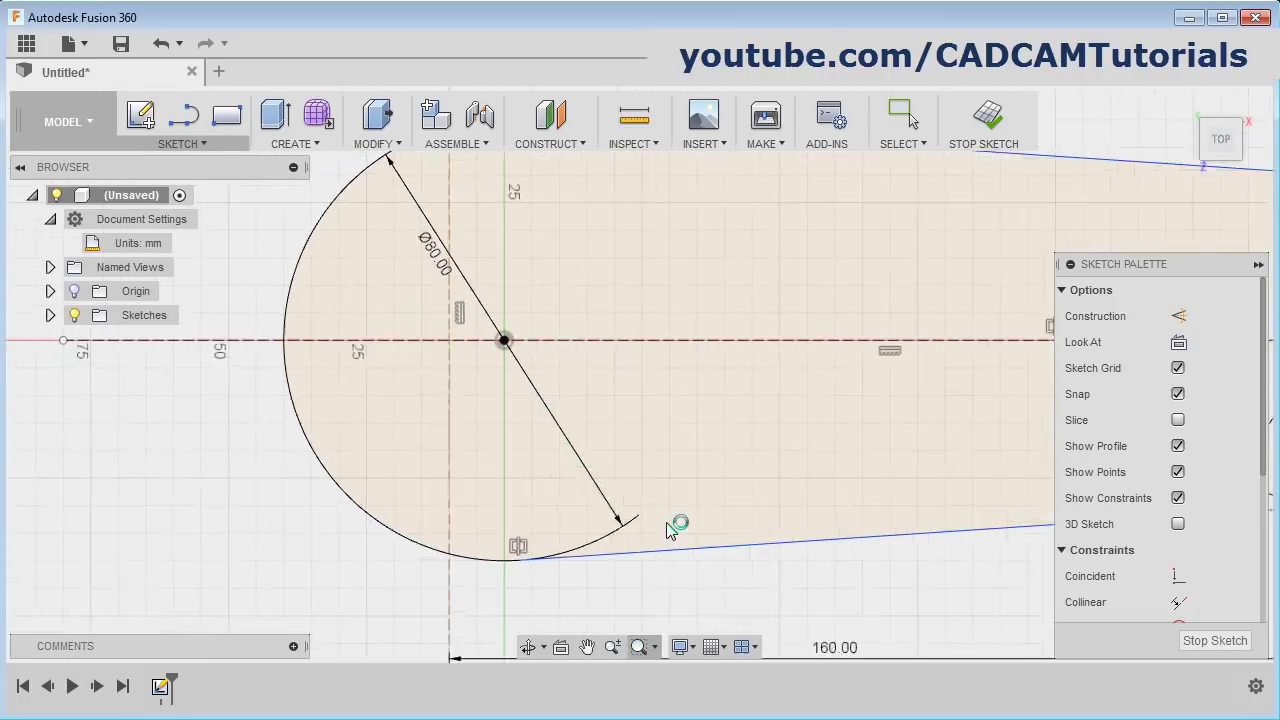
click(654, 647)
click(676, 692)
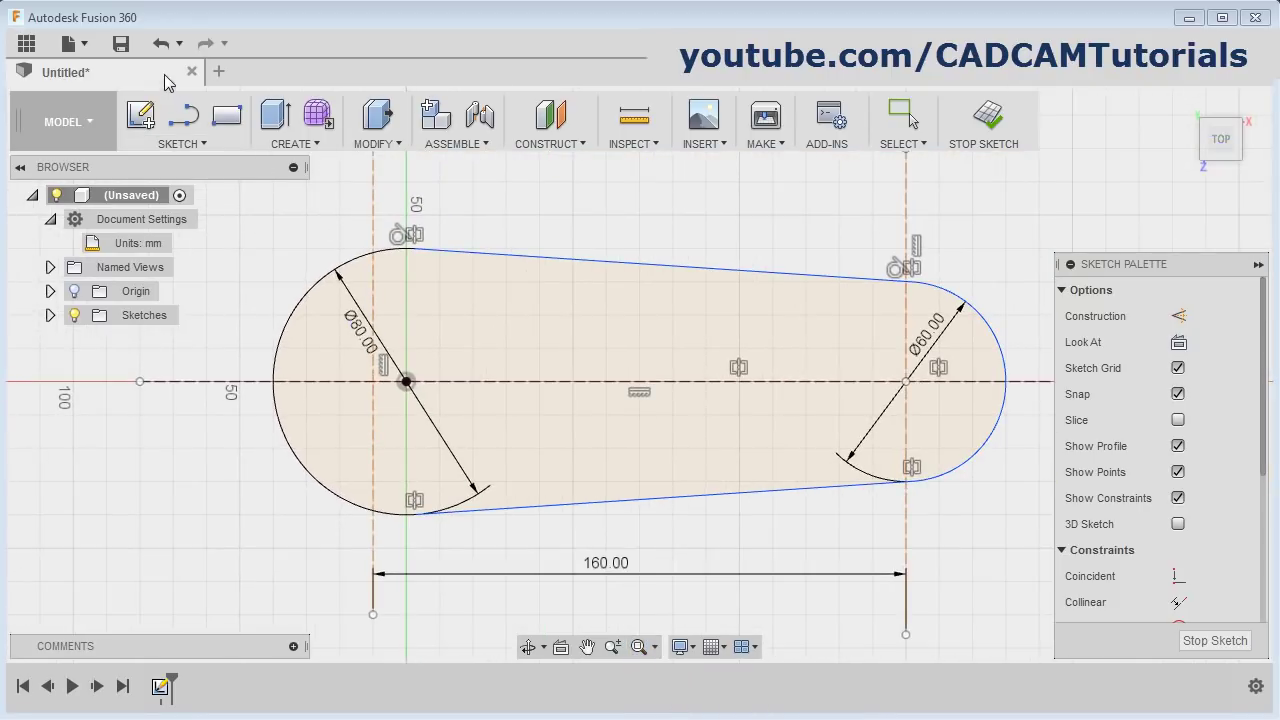
Undo and redo recent edits, toggling the centre distance between 150.00 and 160.00
click(162, 44)
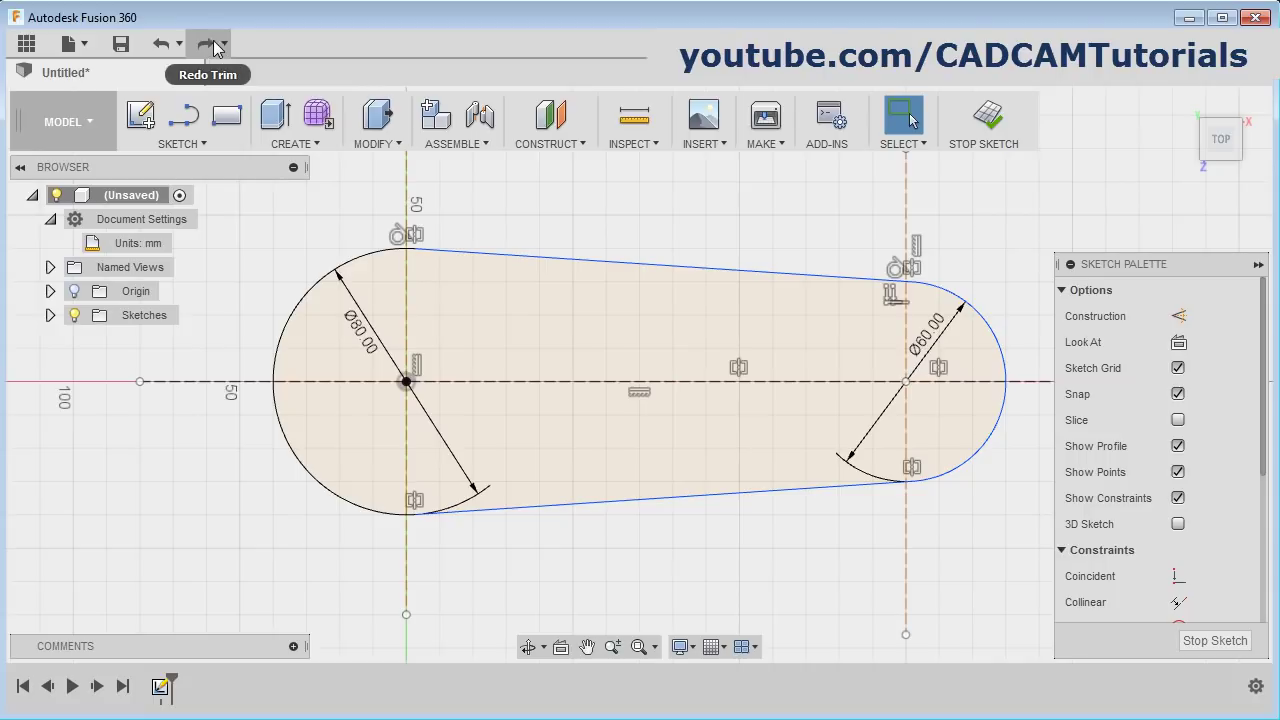
click(203, 43)
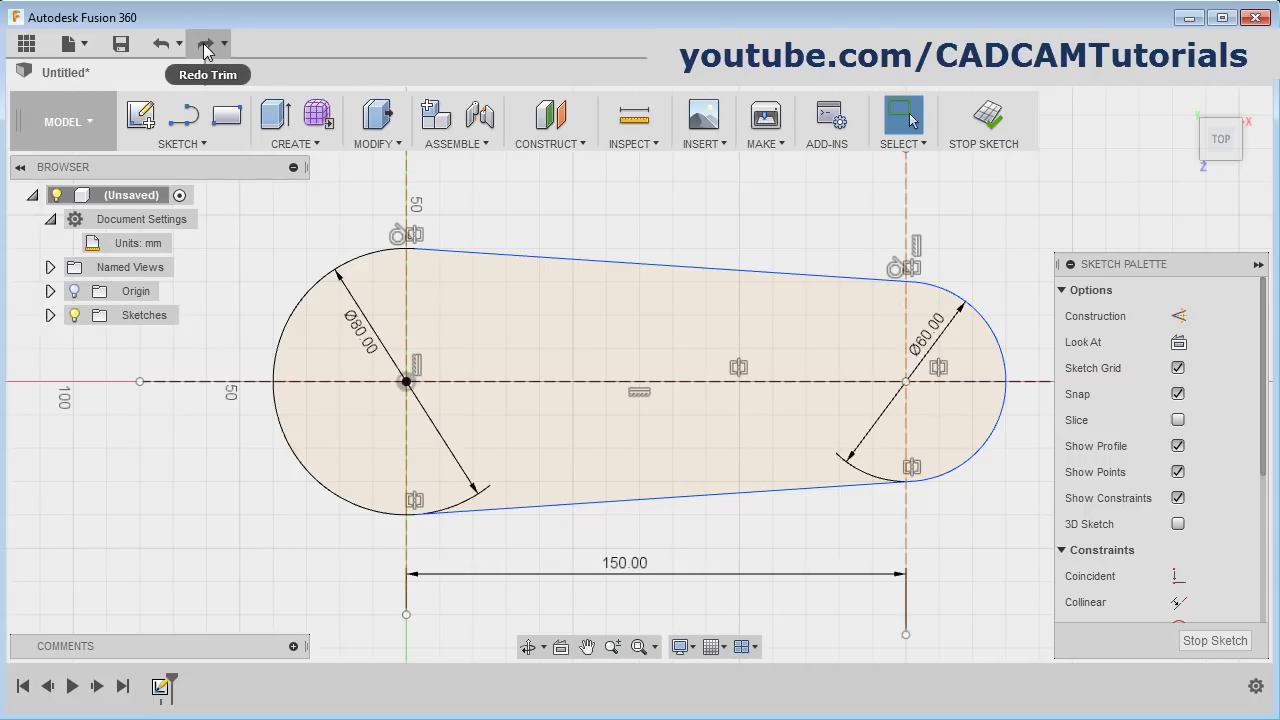
click(203, 43)
Make the Ø80 circle centre coincident with the construction line end, then window-select the slot sketch
click(412, 407)
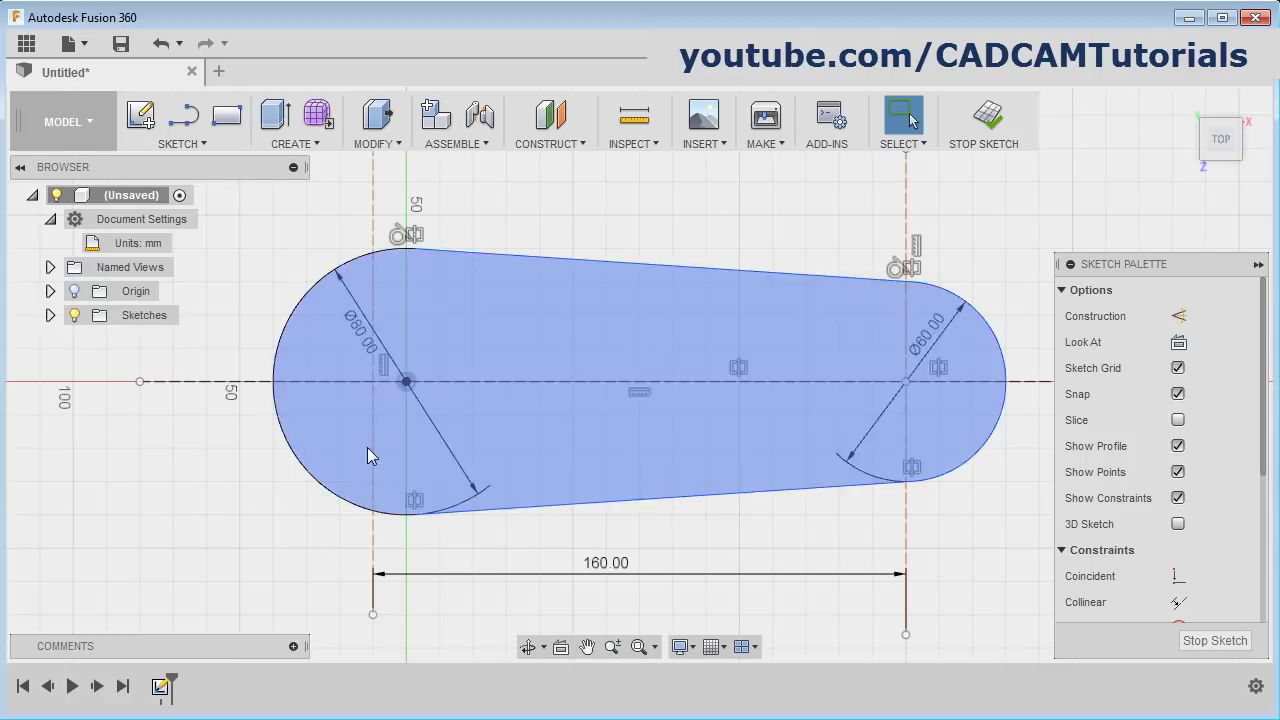
click(407, 384)
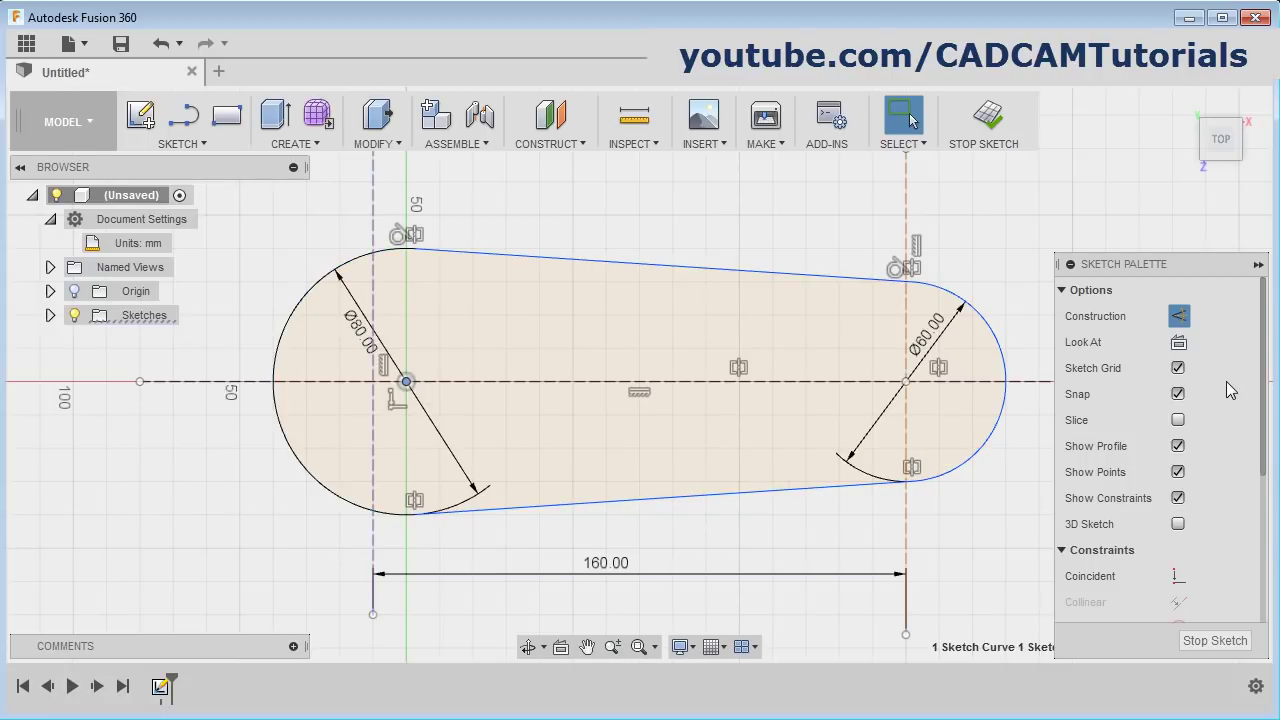
click(1180, 577)
scroll(789, 544, down, 4)
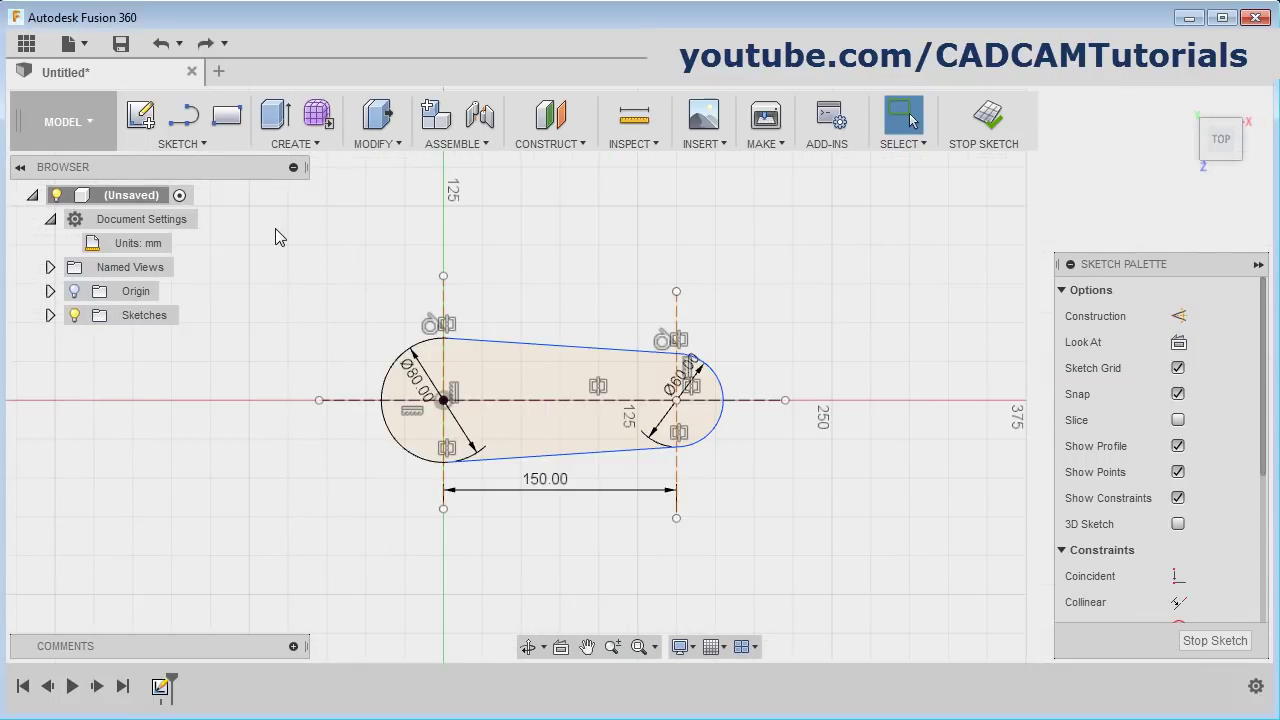
mouse_move(276, 228)
mouse_down()
mouse_move(579, 455)
mouse_move(838, 576)
mouse_up()
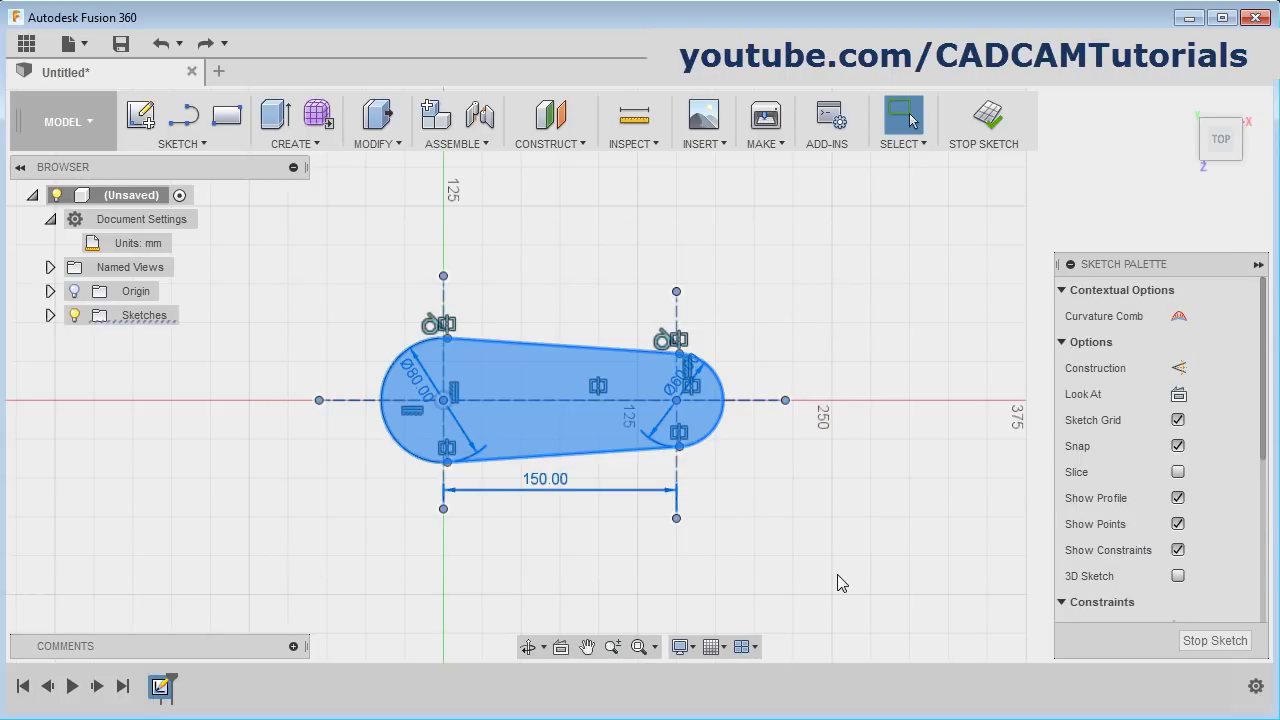
Delete the whole slot outline and its dimensions
key(Delete)
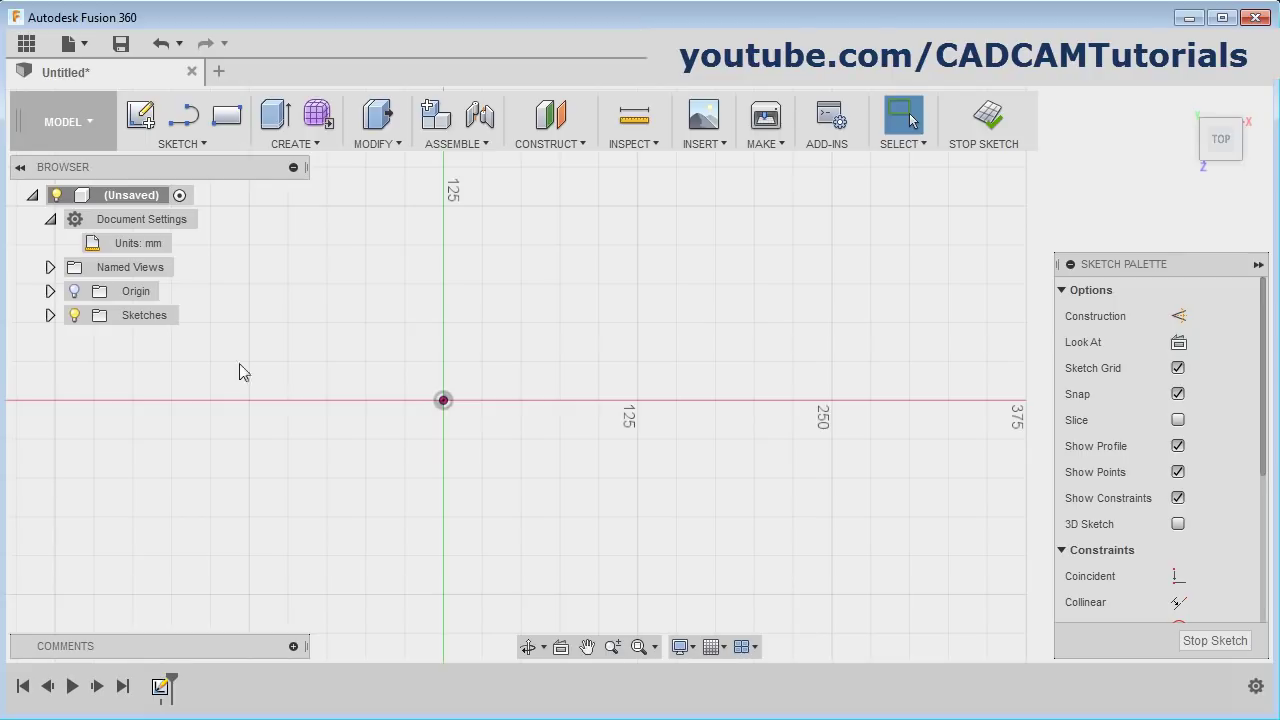
click(198, 143)
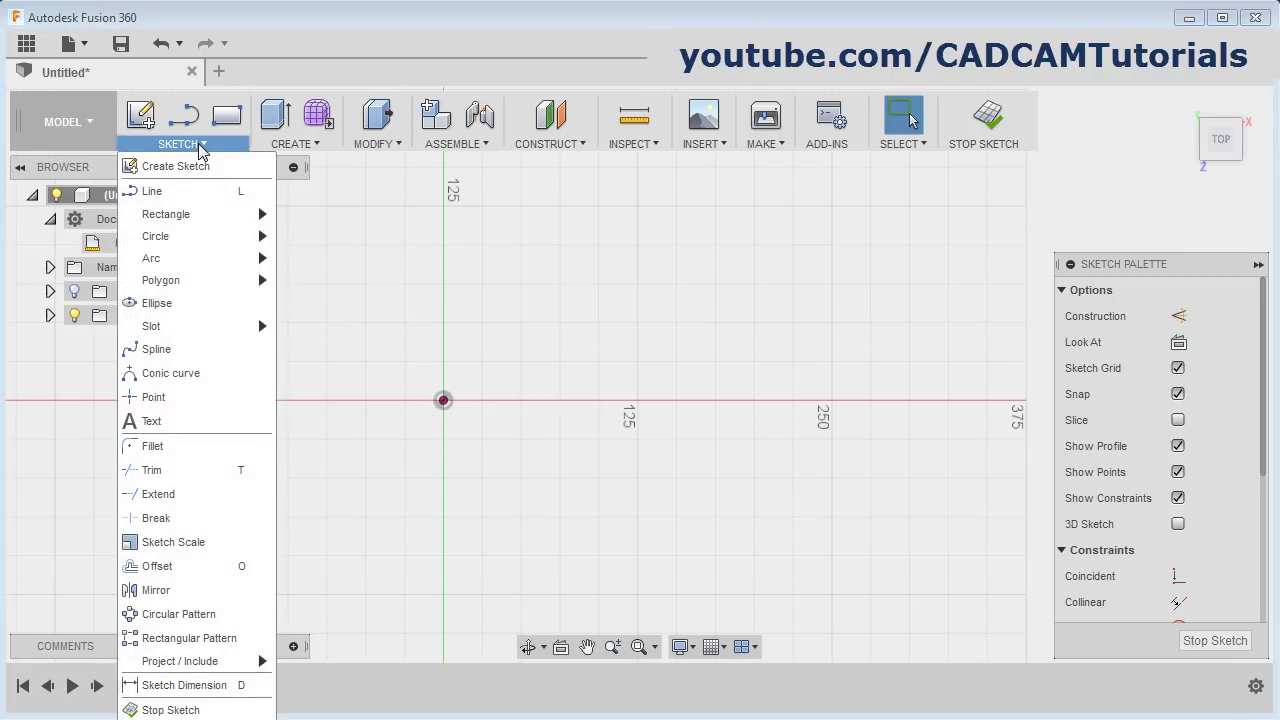
click(160, 310)
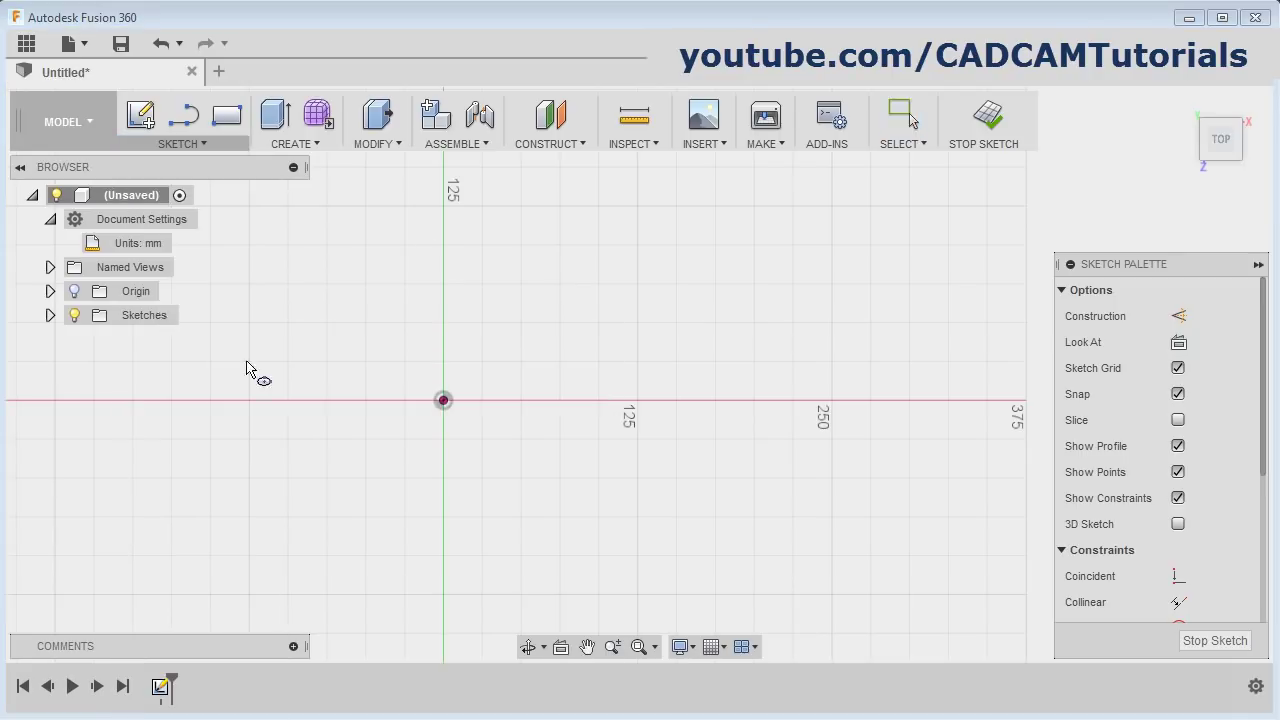
Draw an ellipse centred on the origin, about 272 mm wide and 132 mm tall
click(443, 401)
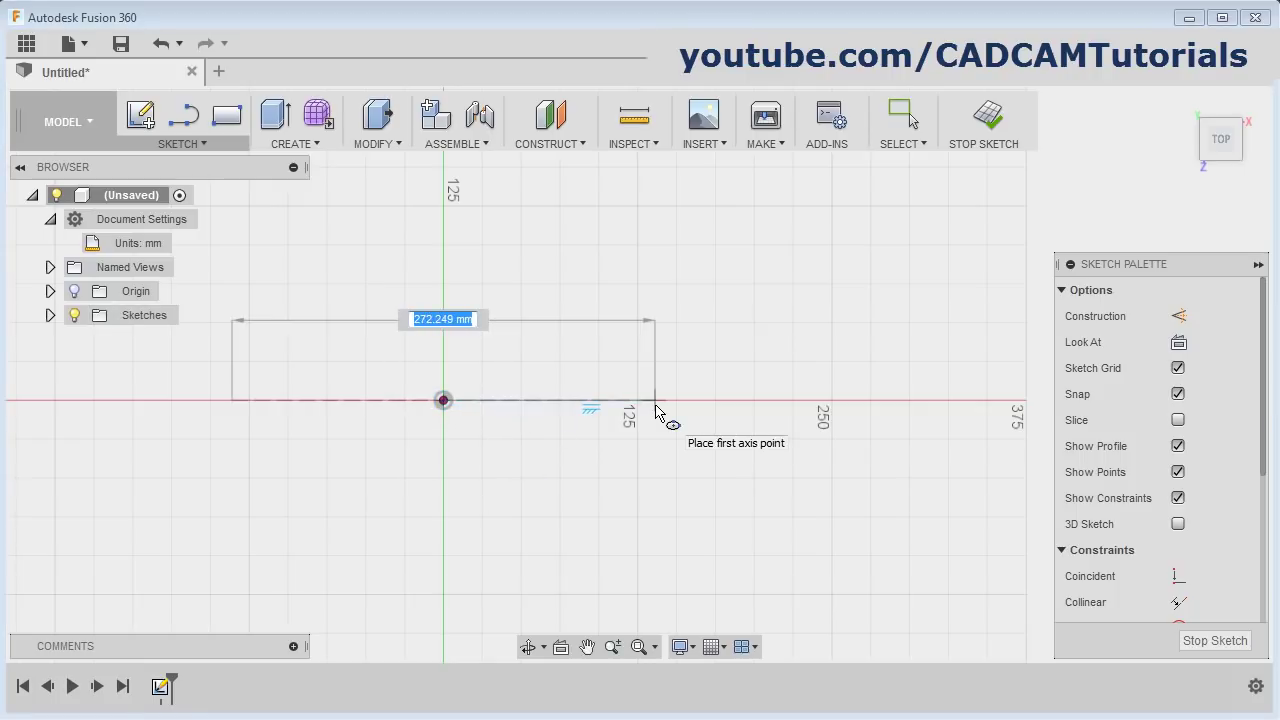
click(655, 408)
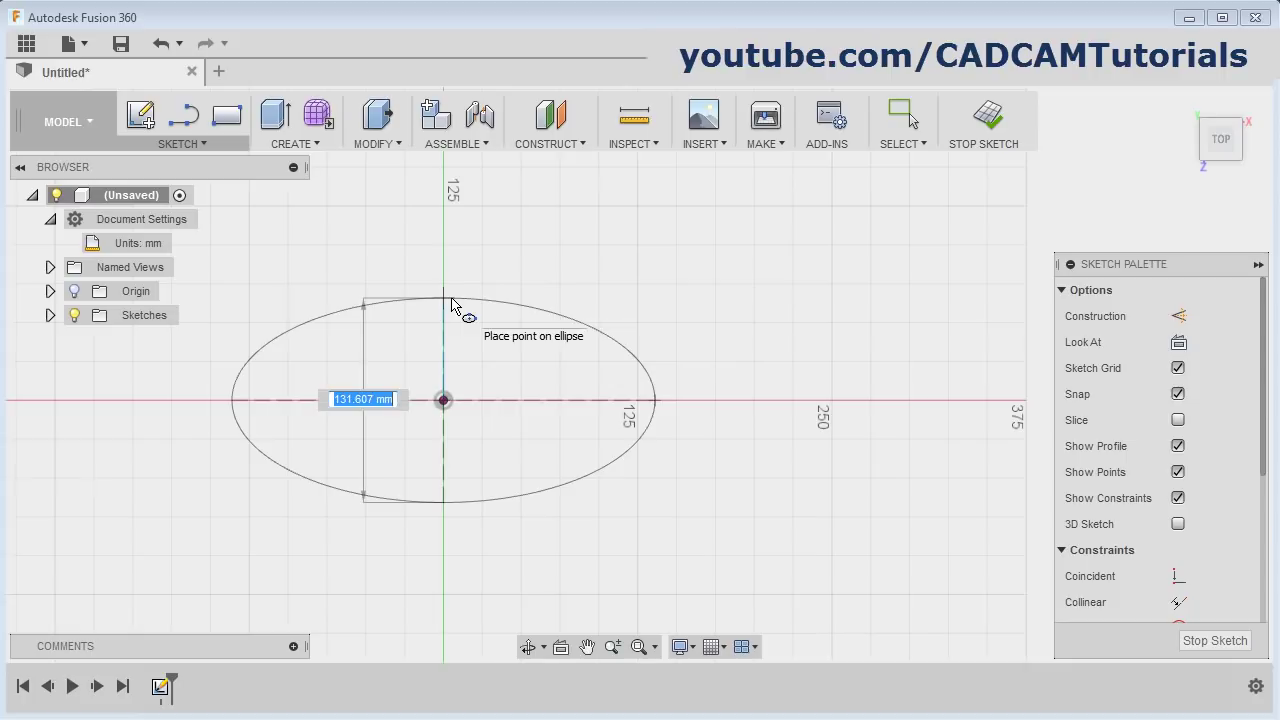
click(452, 305)
middle_drag(651, 514, 775, 537)
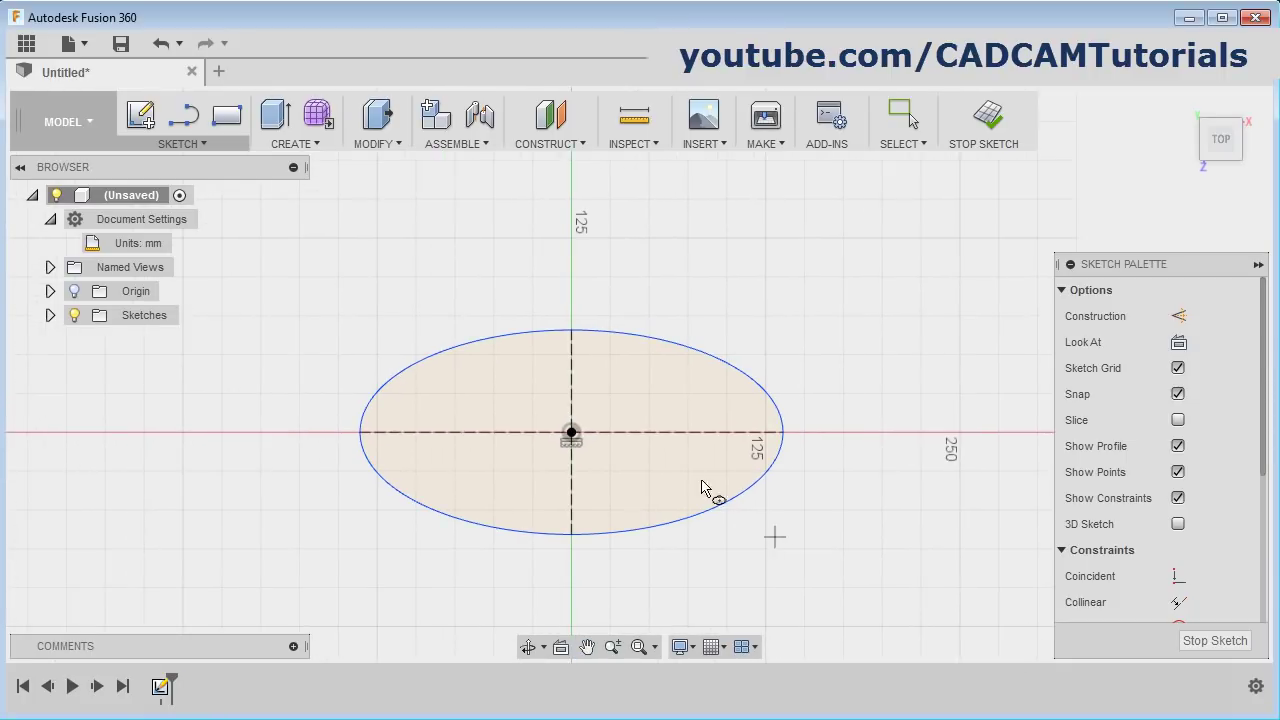
key(Escape)
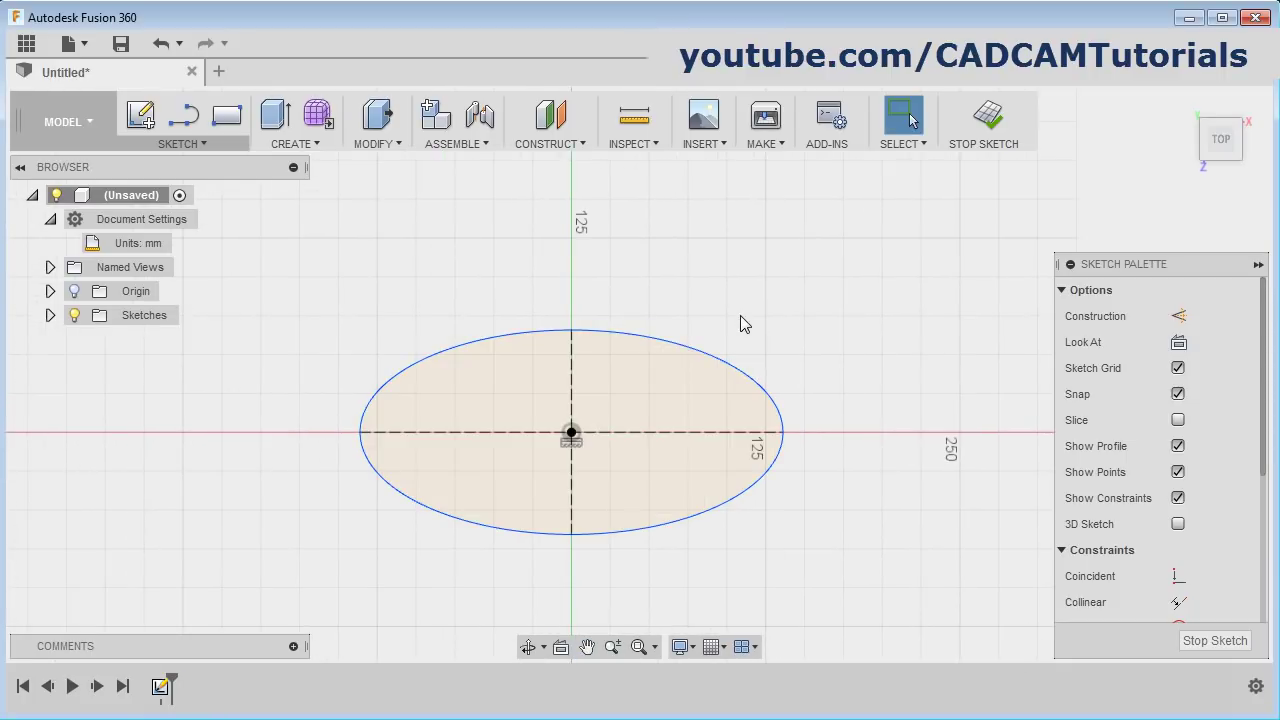
key(d)
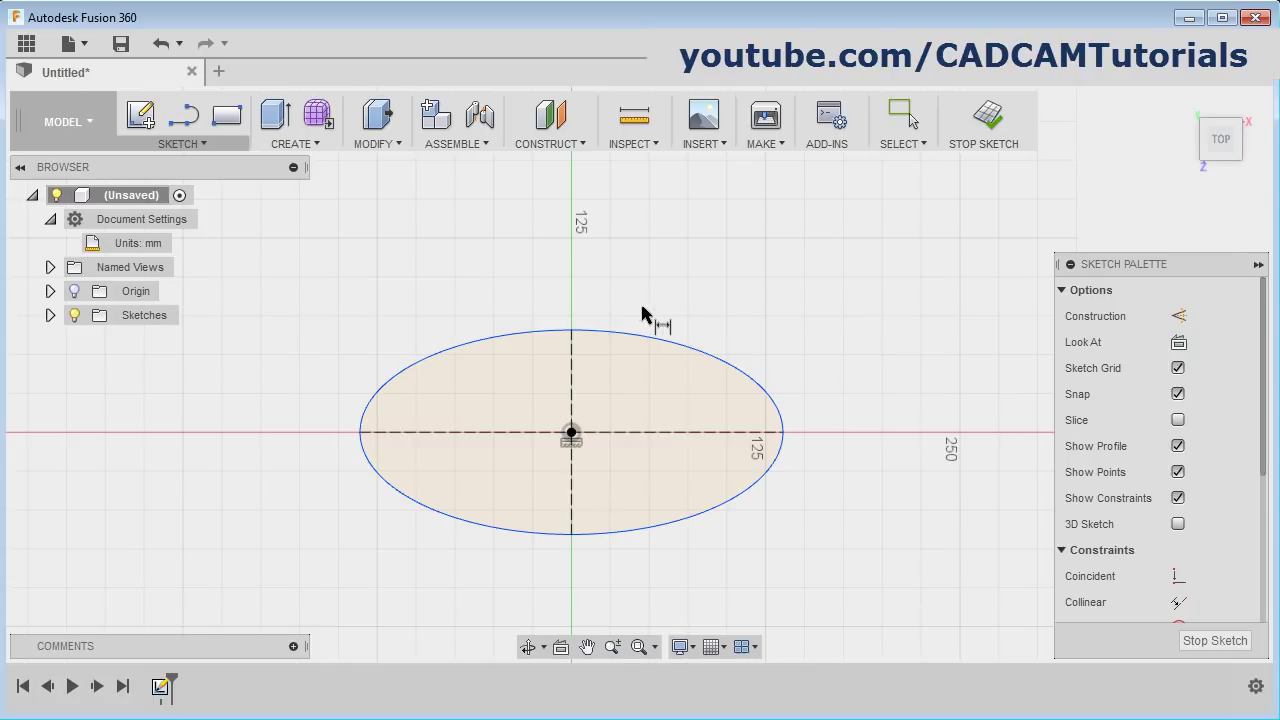
Dimension the ellipse's width between its left and right points as 250 mm
click(361, 433)
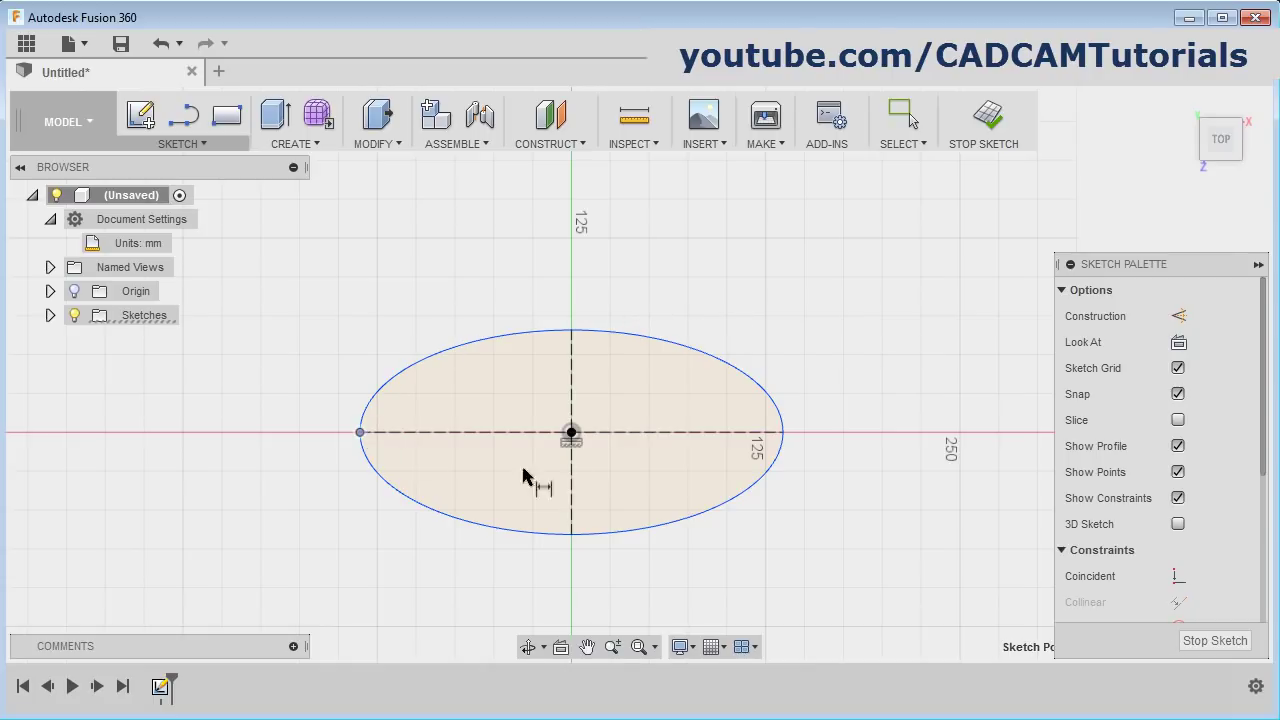
click(782, 433)
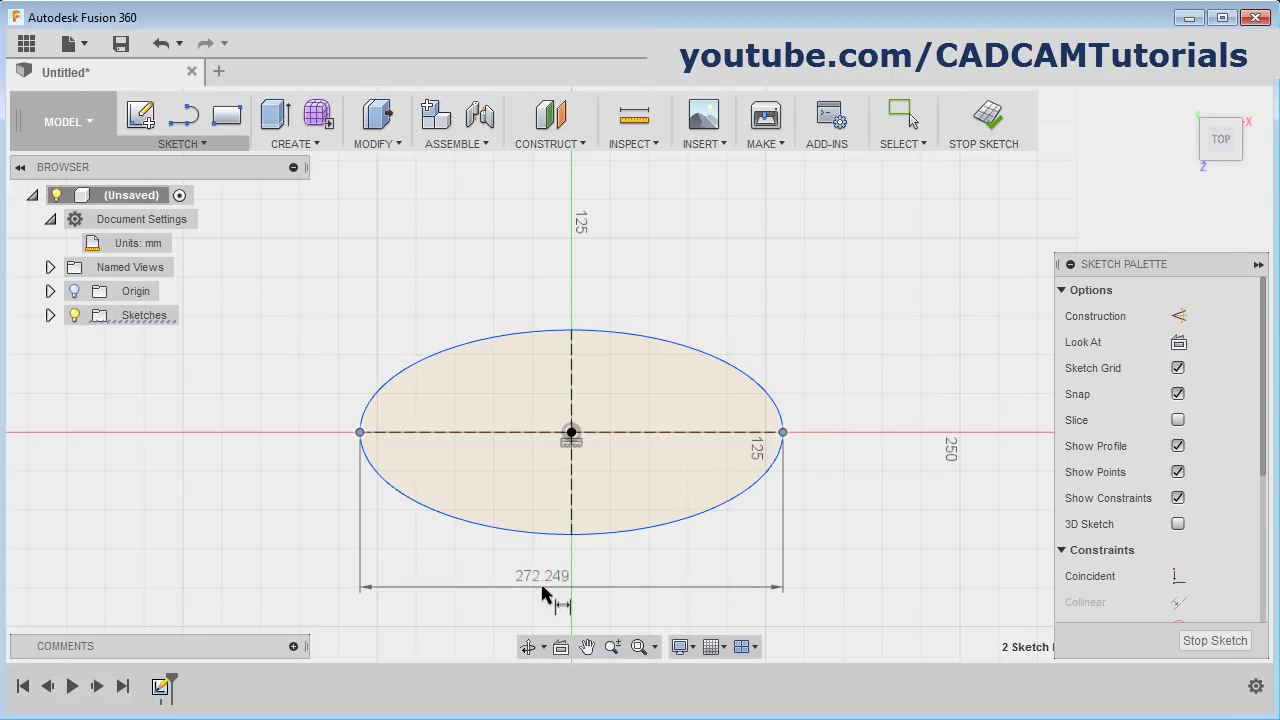
click(552, 590)
text(250)
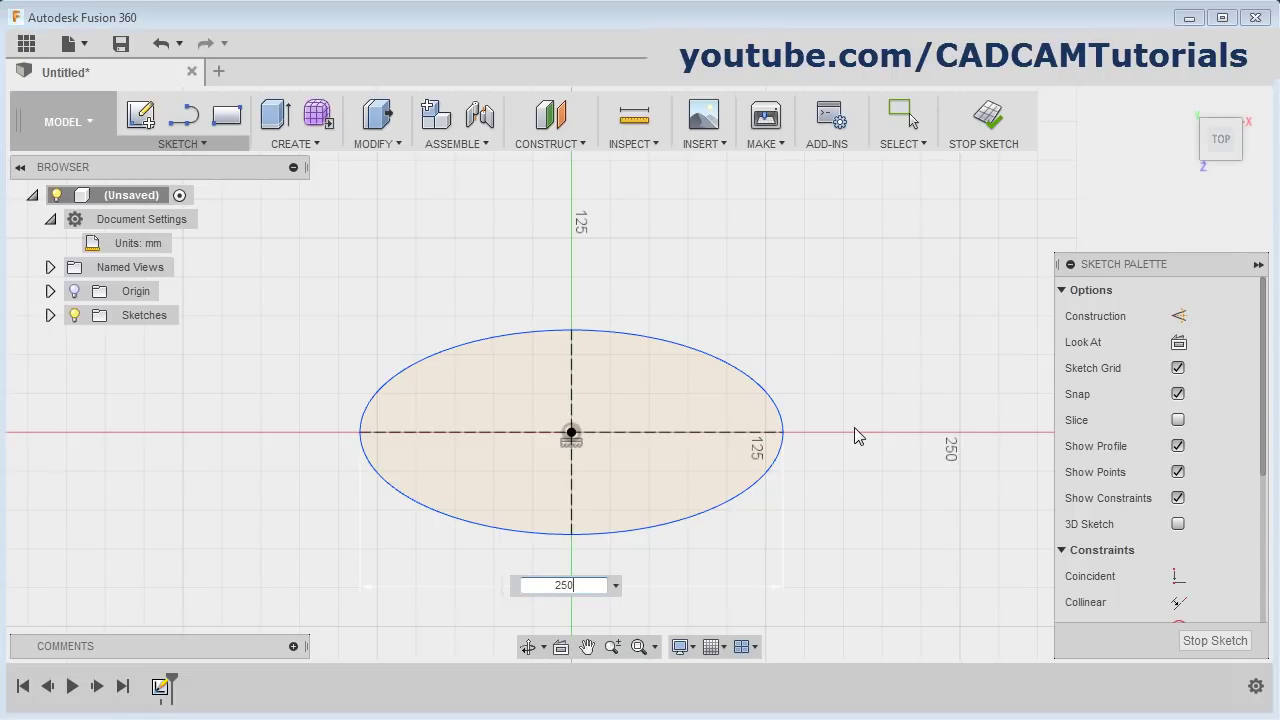
key(Return)
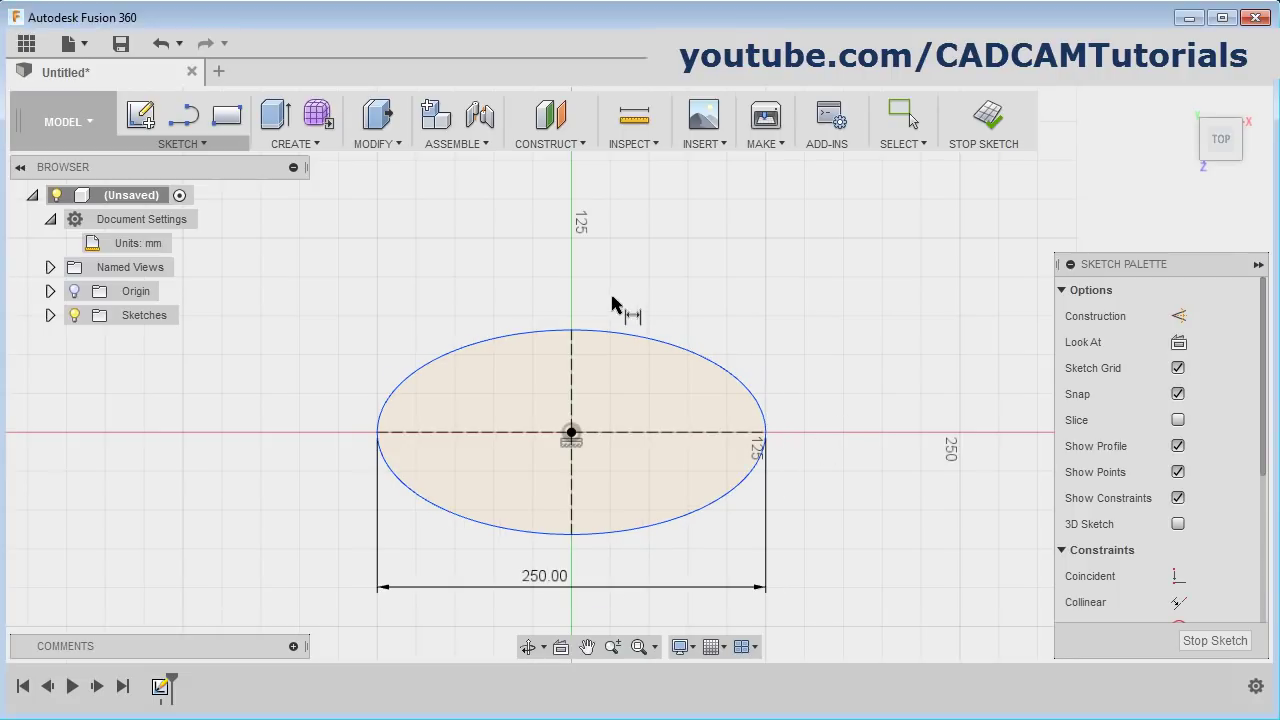
Dimension the ellipse's height as 120 mm and finish dimensioning
click(572, 330)
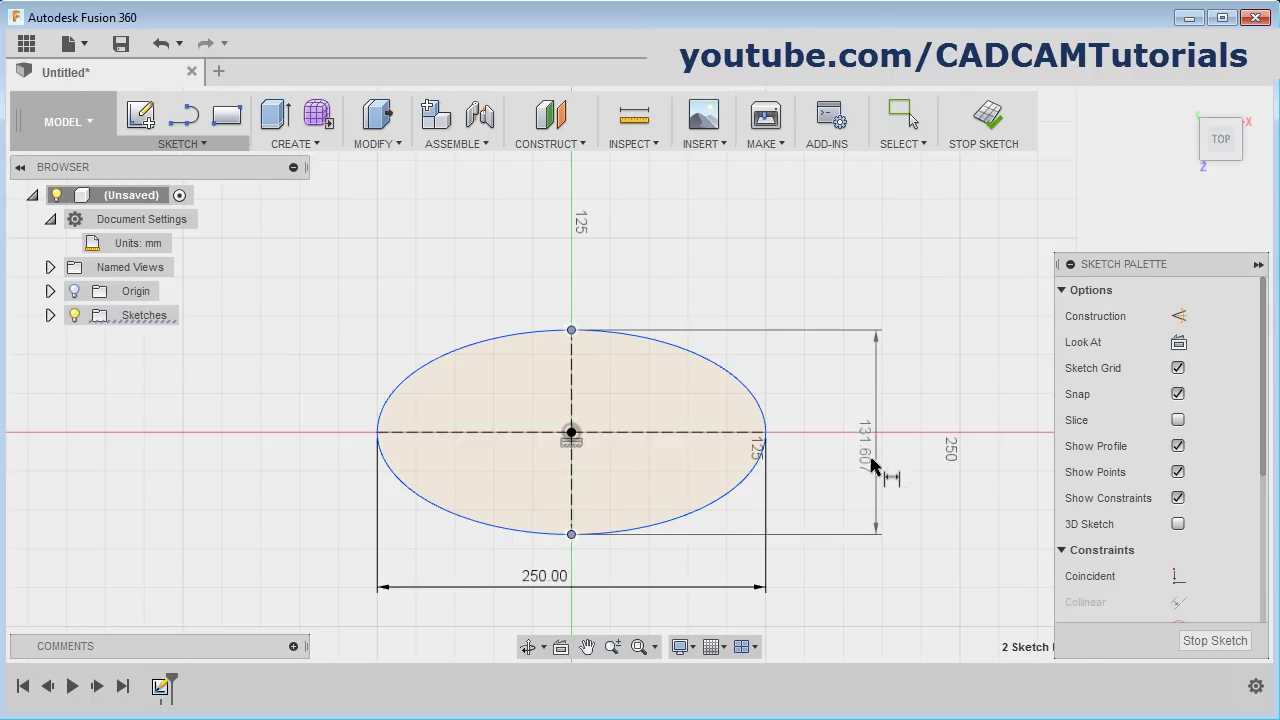
click(884, 463)
text(1)
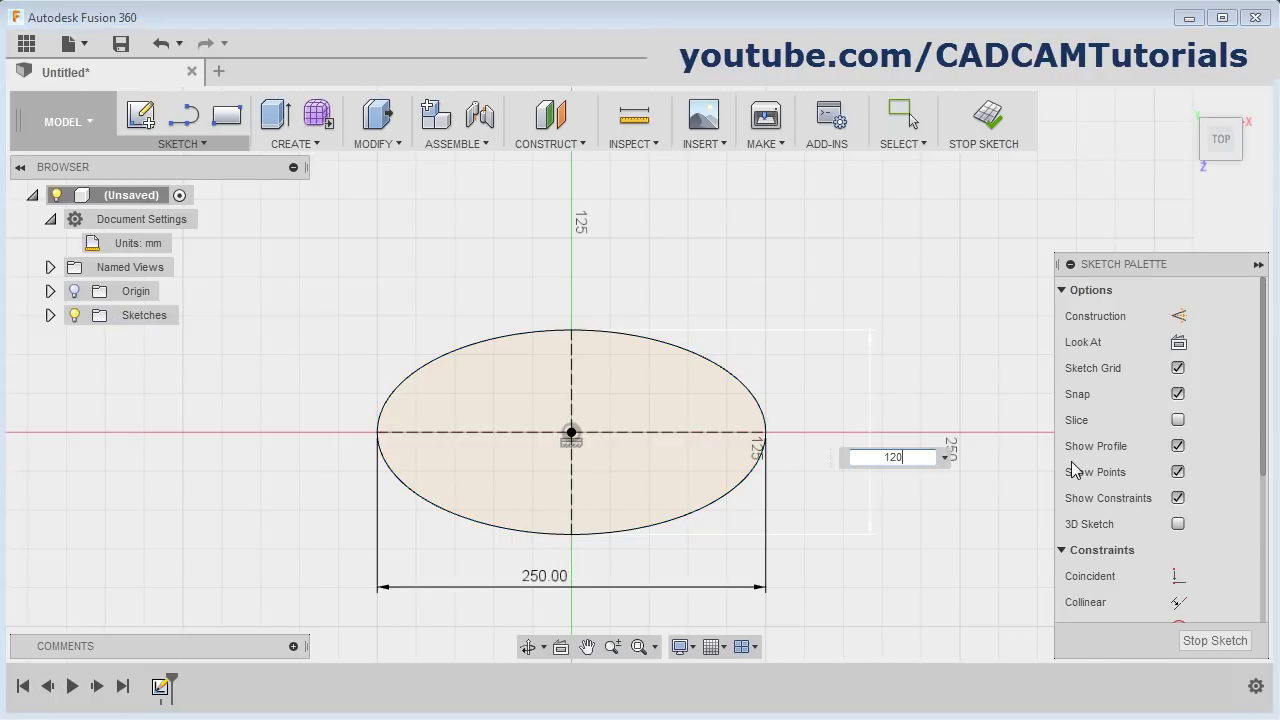
text(20)
key(Return)
key(Escape)
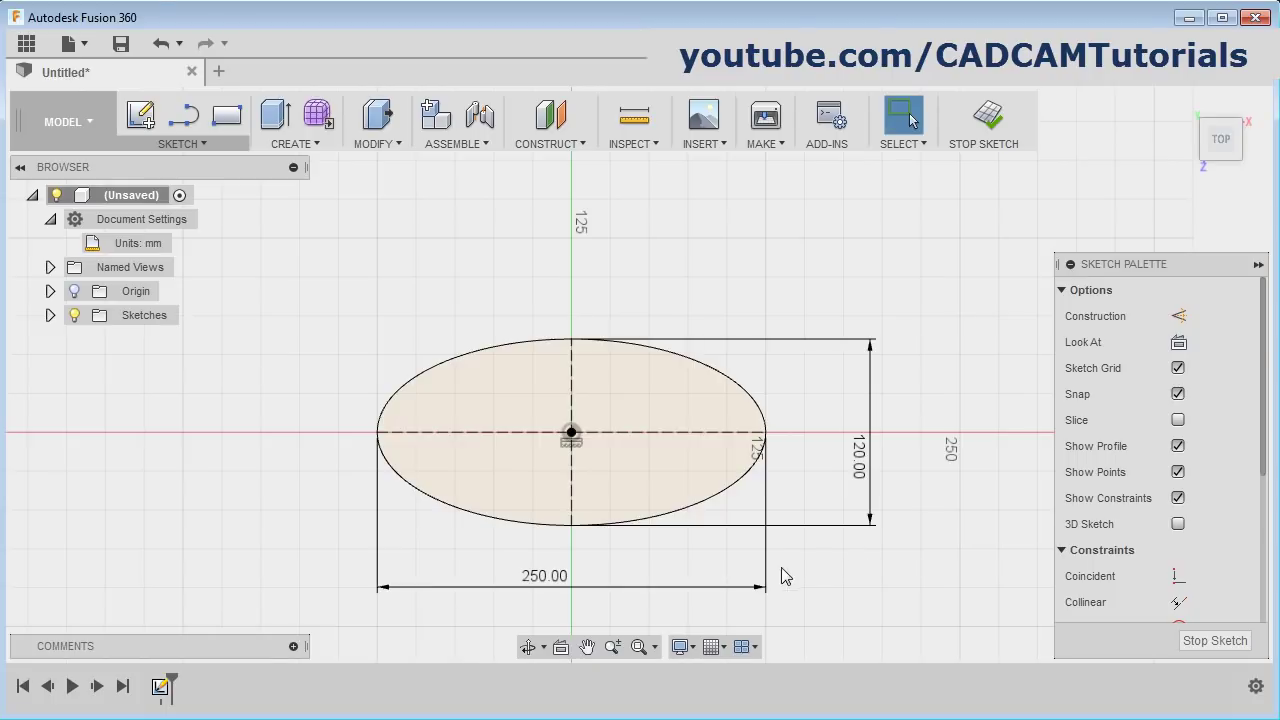